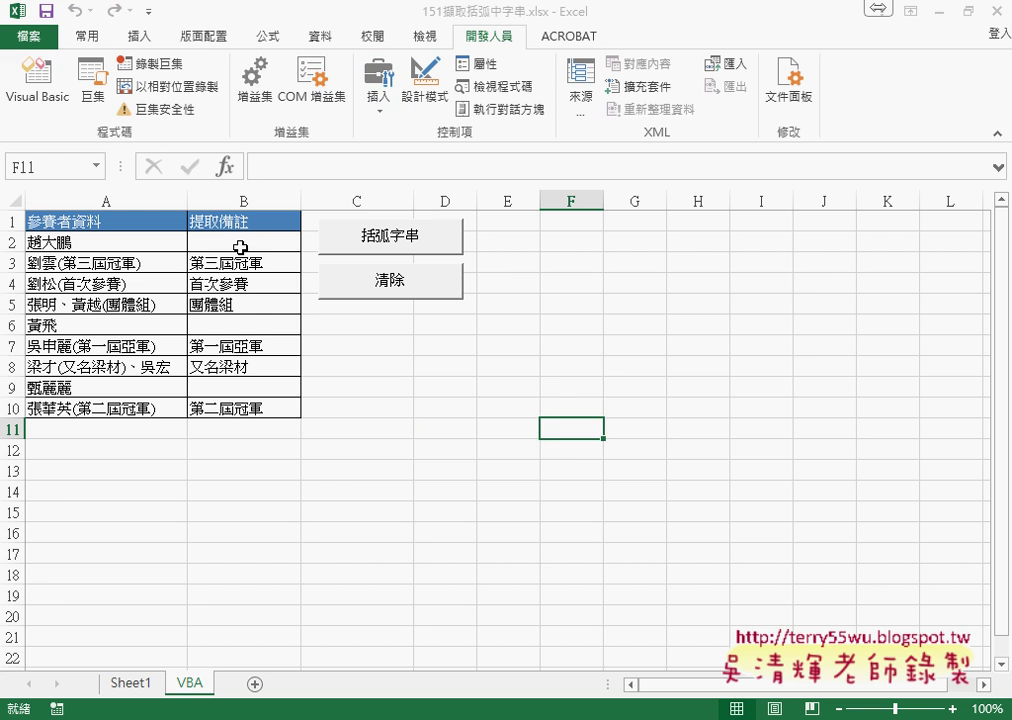
Step: Save 151擷取括弧中字串.xlsx, which warns that its VB project can't be kept macro-free
left_click(45, 13)
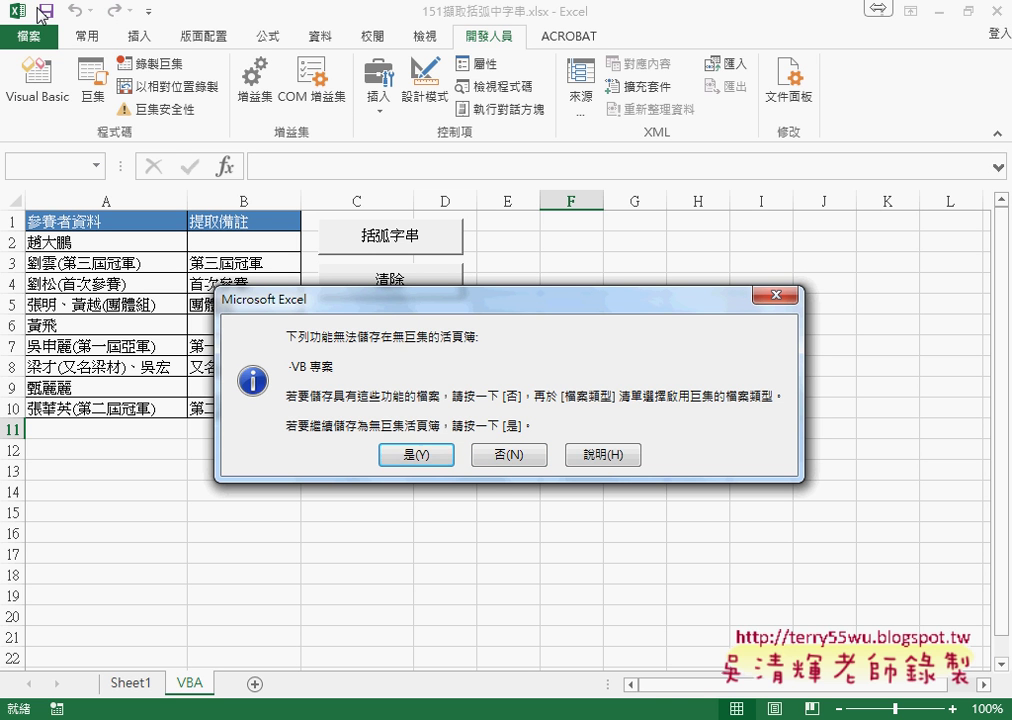
Step: Decline the macro-free save and open the Save As dialog's file type list
left_click(510, 455)
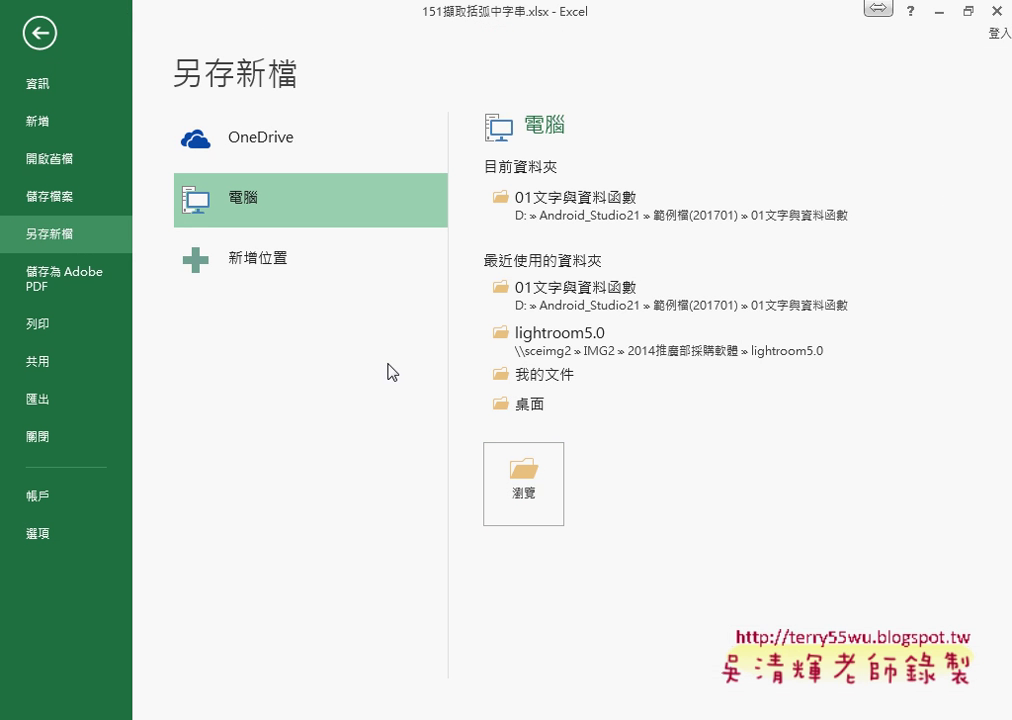
left_click(523, 479)
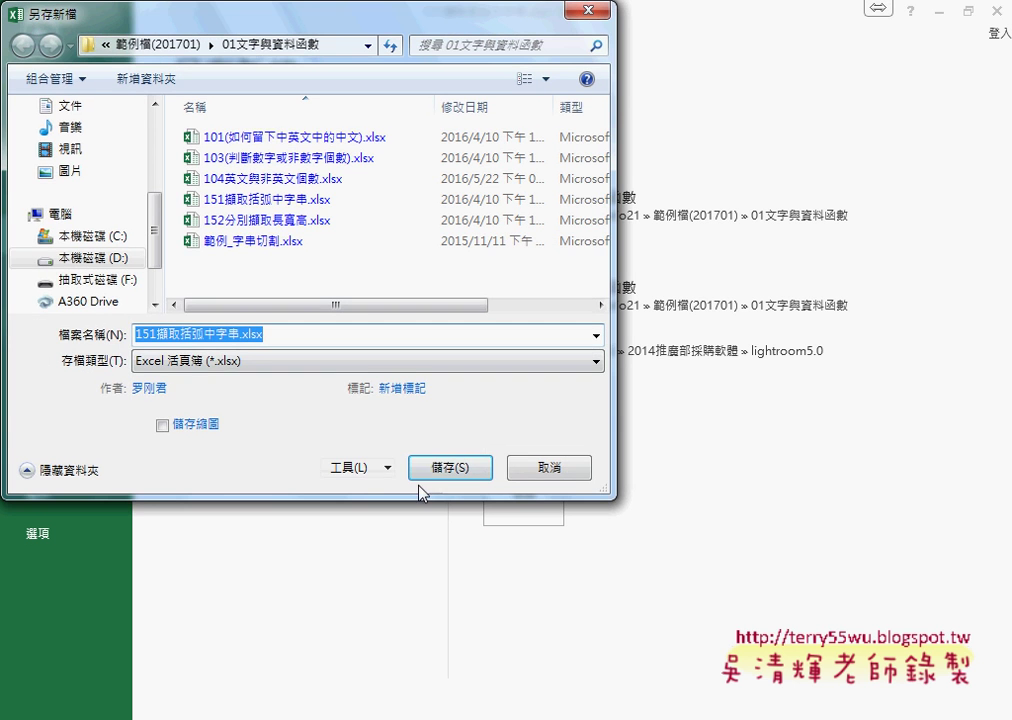
left_click(528, 468)
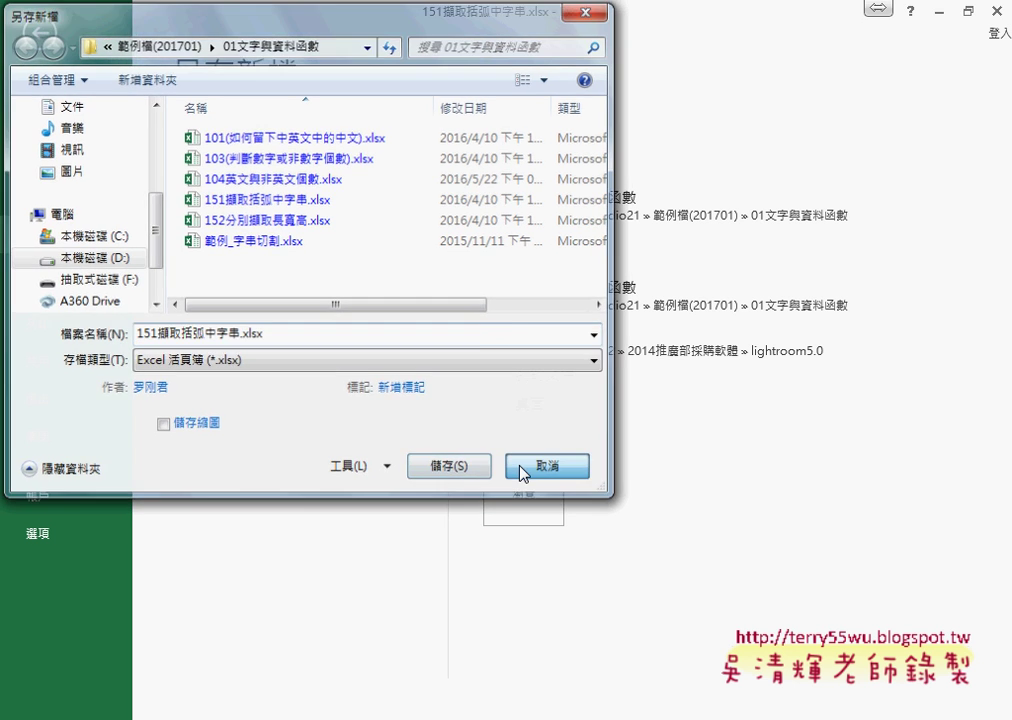
left_click(522, 487)
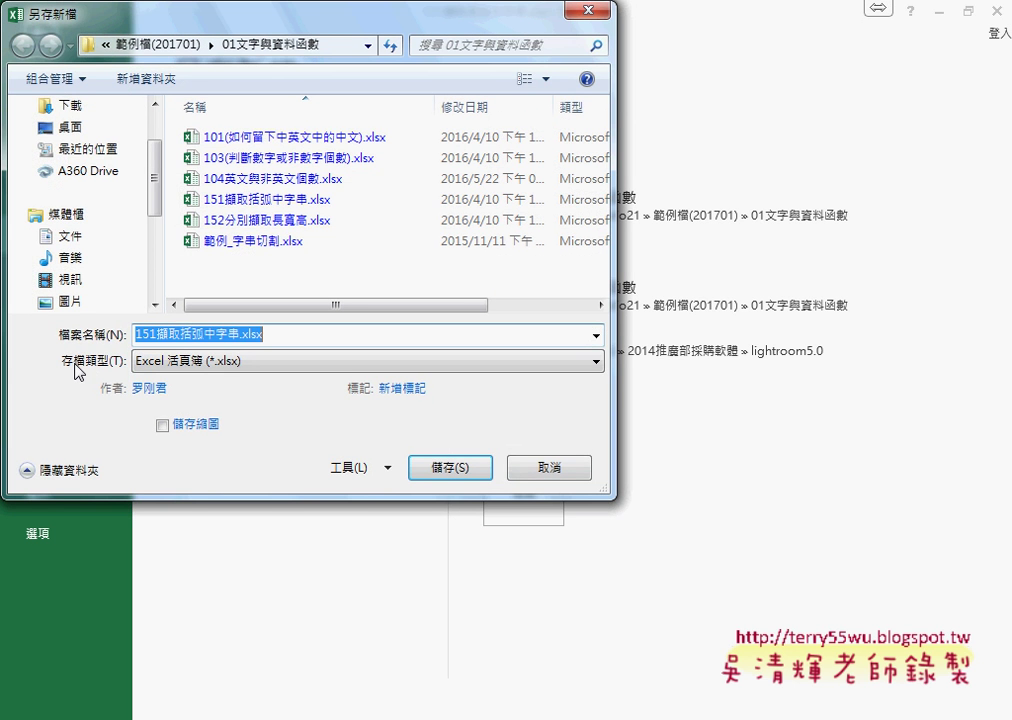
left_click(190, 364)
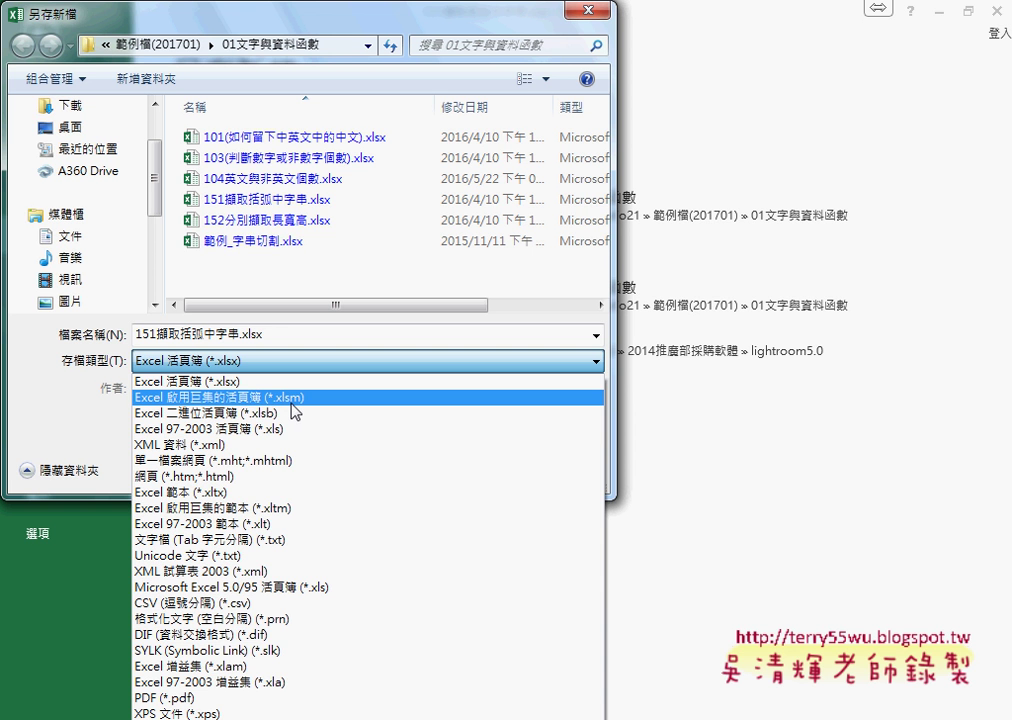
Step: Save the workbook as Excel Macro-Enabled Workbook (*.xlsm), creating 151擷取括弧中字串.xlsm
left_click(291, 398)
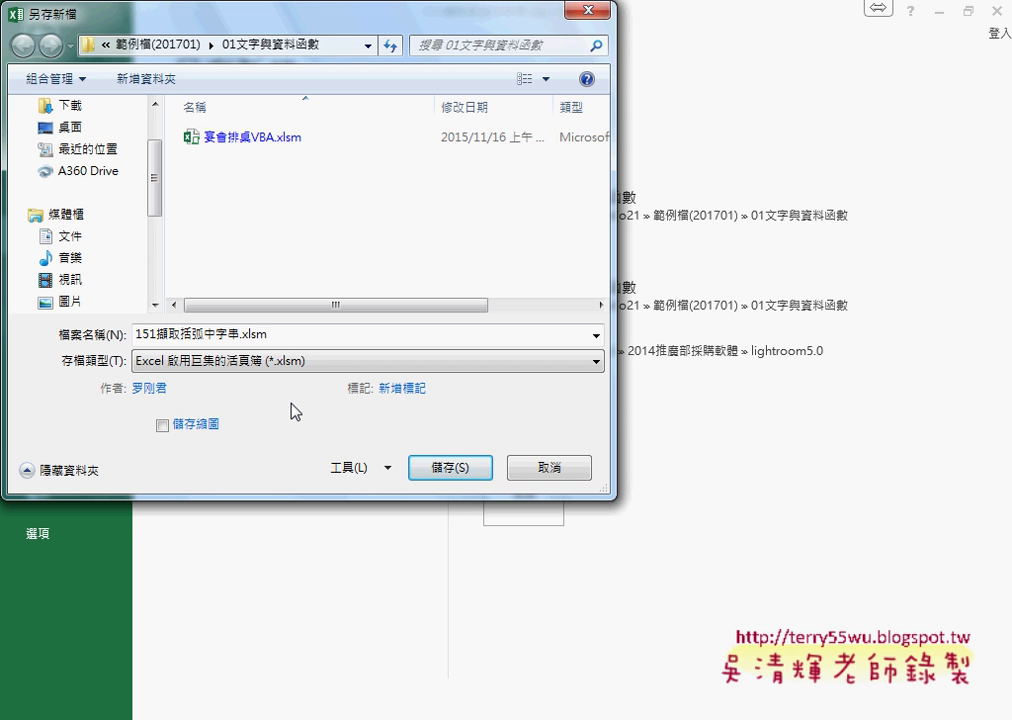
left_click(462, 469)
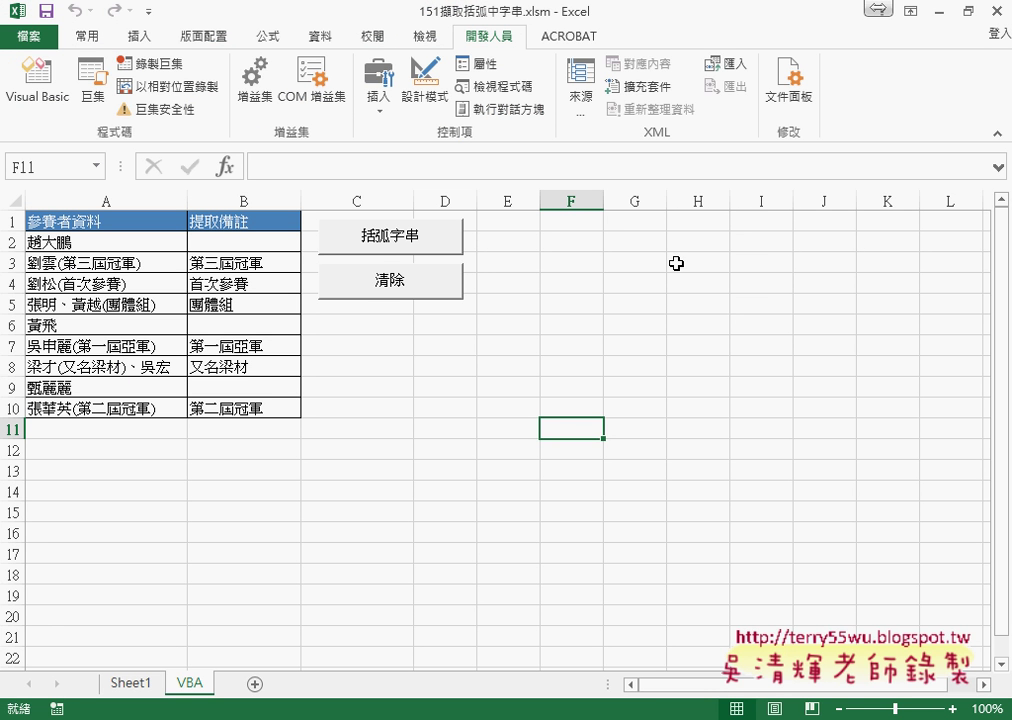
Step: Reveal the 01文字與資料函數 folder in Explorer and display its files as large icons
left_click(37, 37)
left_click(943, 11)
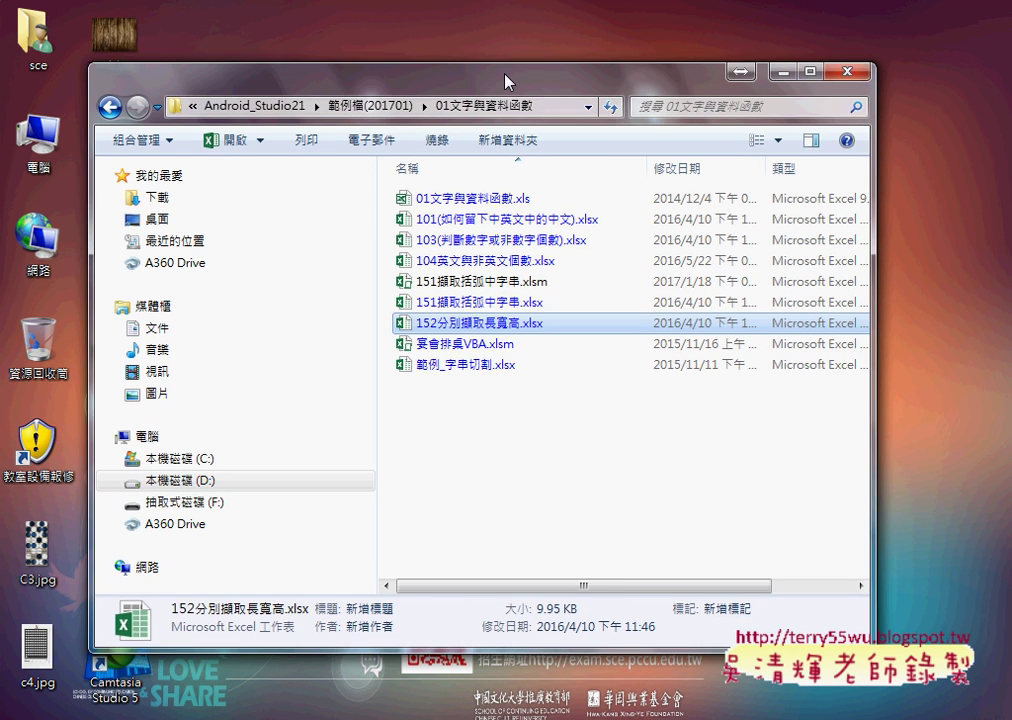
left_click_drag(525, 123, 458, 87)
left_click(709, 120)
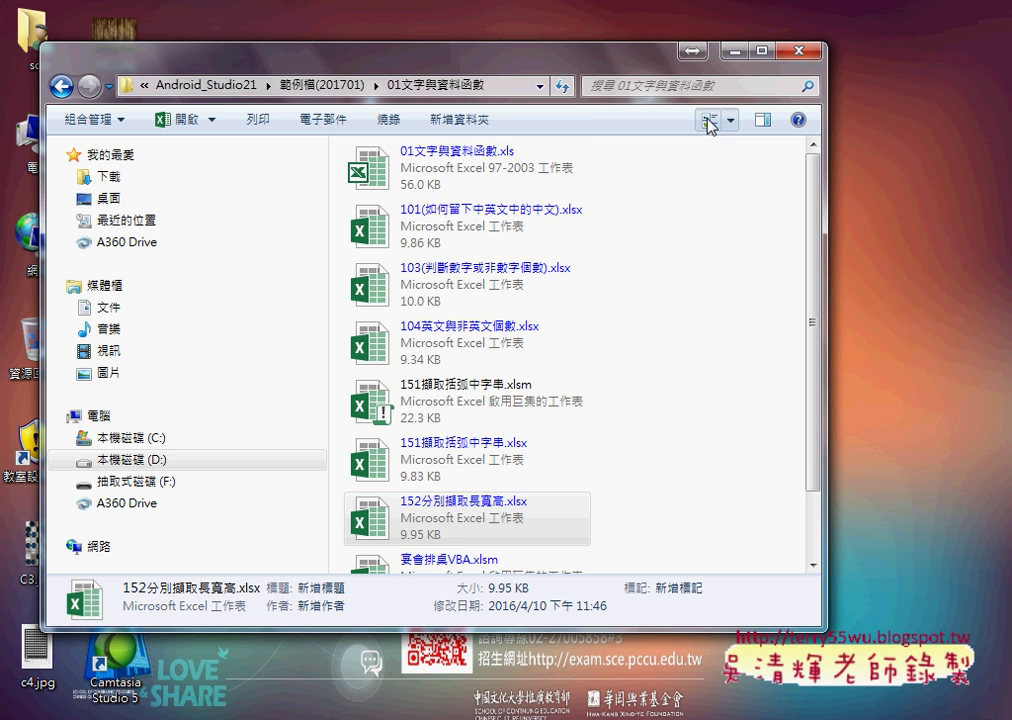
left_click(709, 121)
left_click(709, 121)
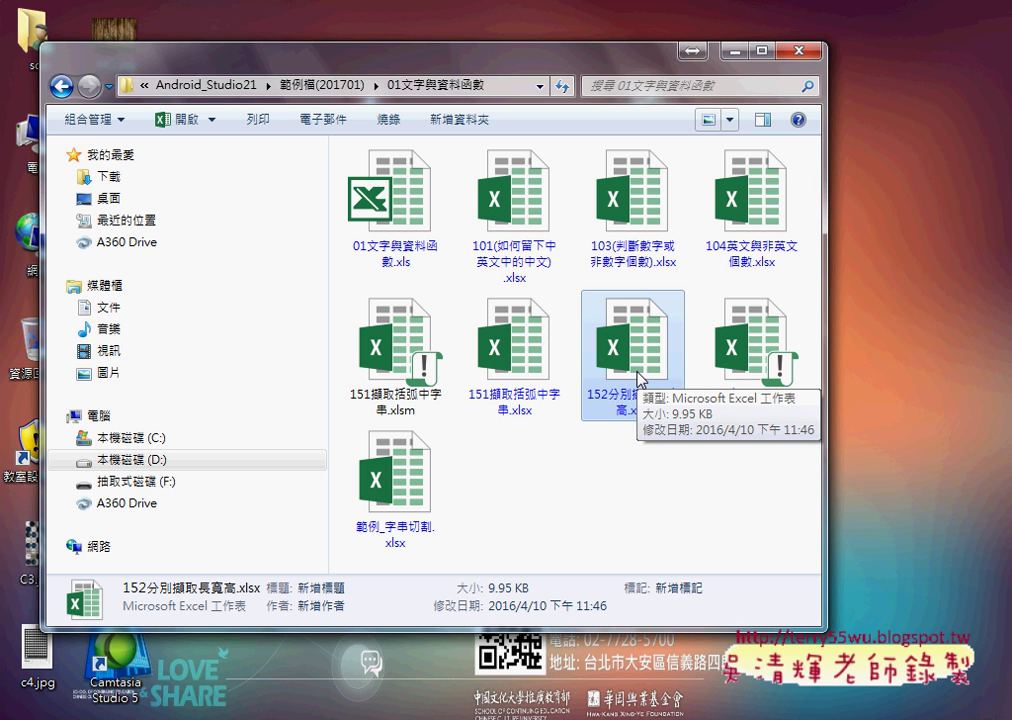
Step: Select 151擷取括弧中字串.xlsm and mark its extension and icon badge against the .xlsx copy
left_click(387, 379)
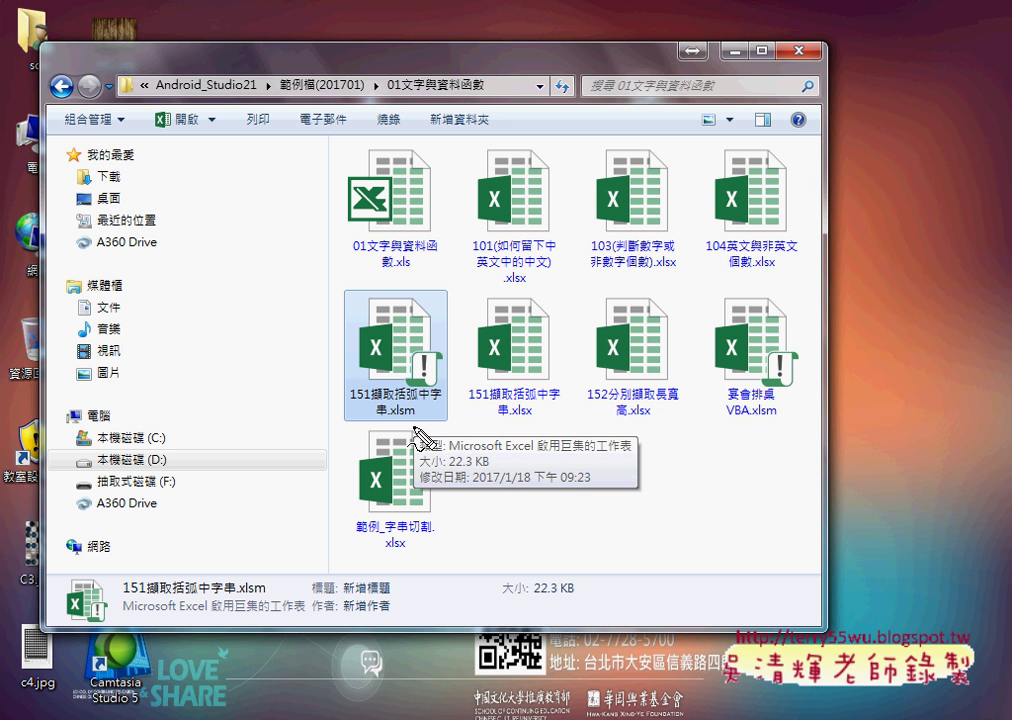
left_click_drag(384, 423, 418, 428)
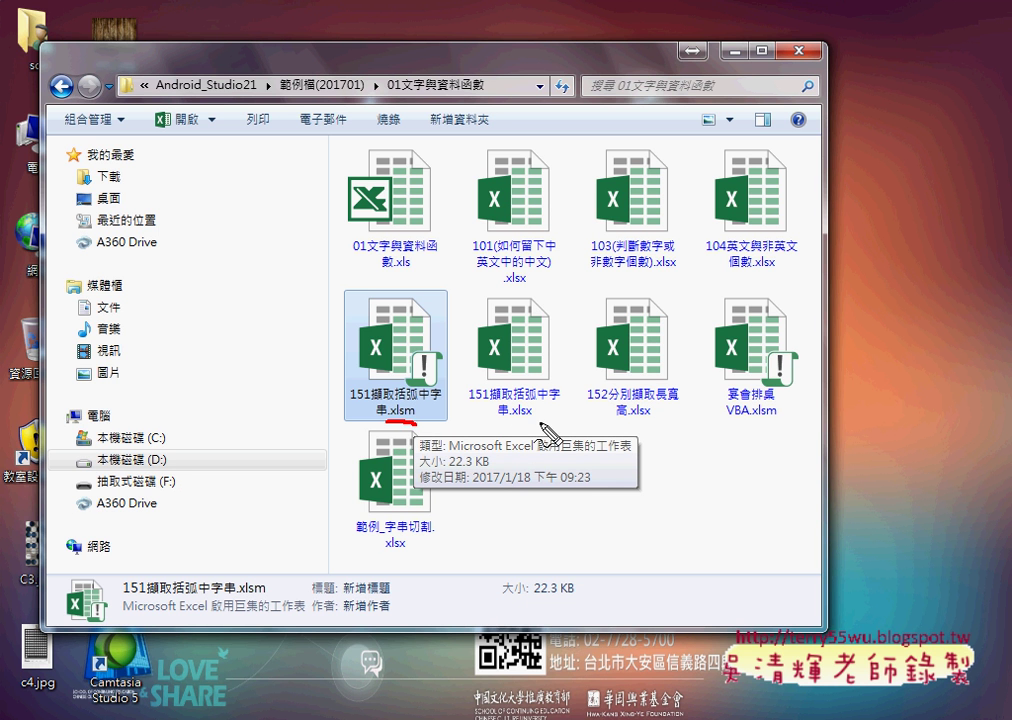
left_click_drag(534, 425, 510, 427)
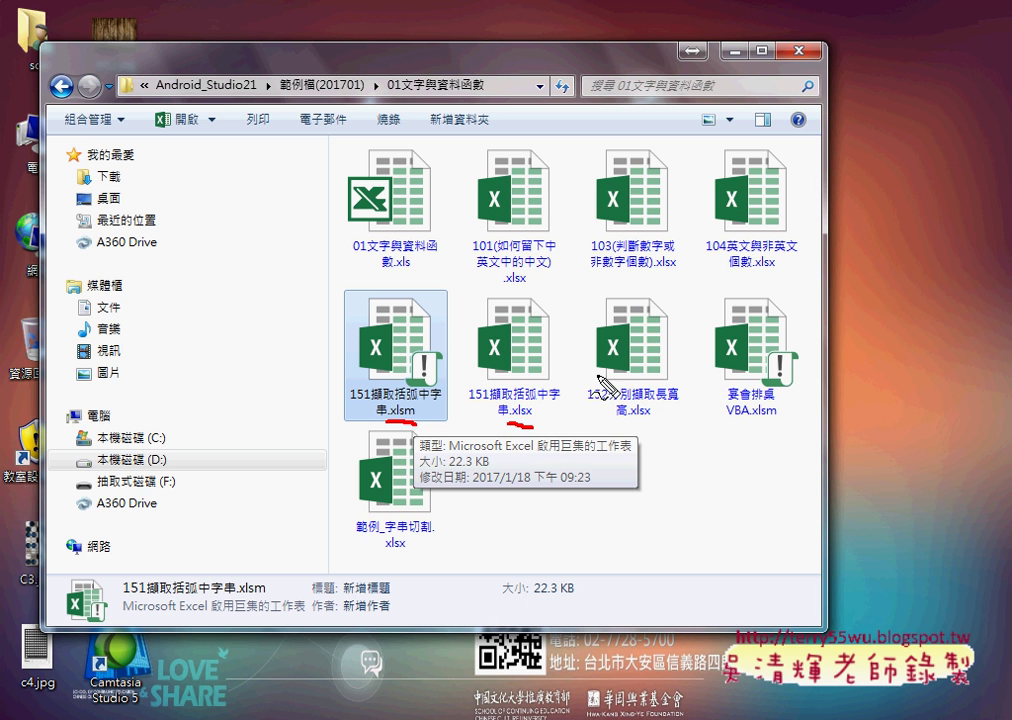
left_click_drag(433, 343, 441, 384)
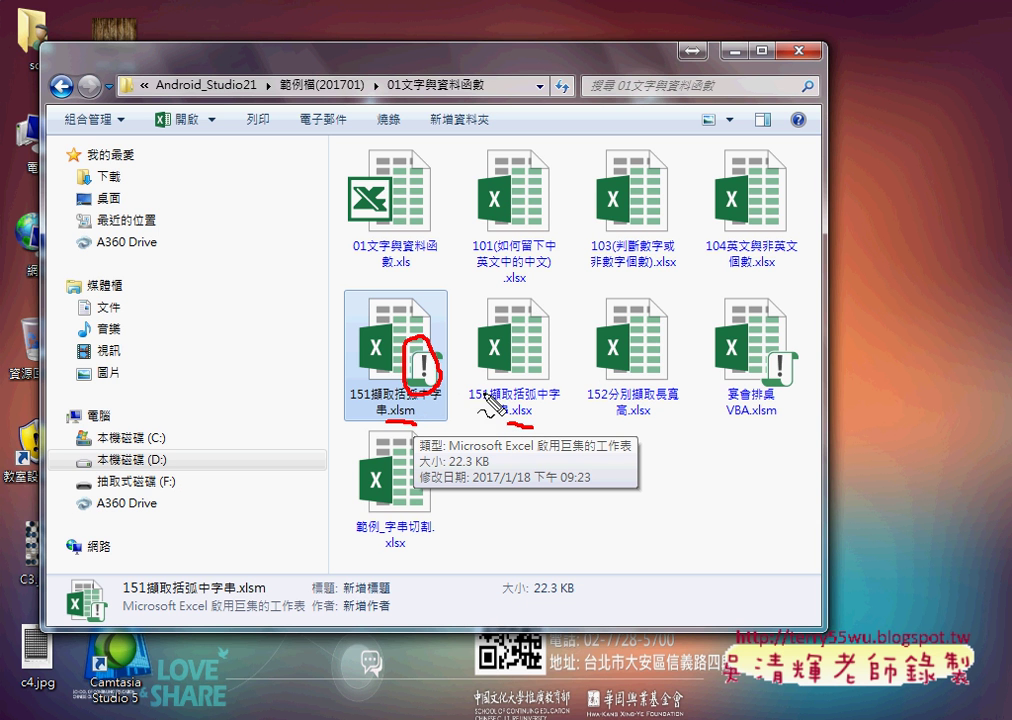
mouse_move(522, 352)
left_mouse_down()
mouse_move(540, 380)
mouse_move(530, 378)
left_mouse_up()
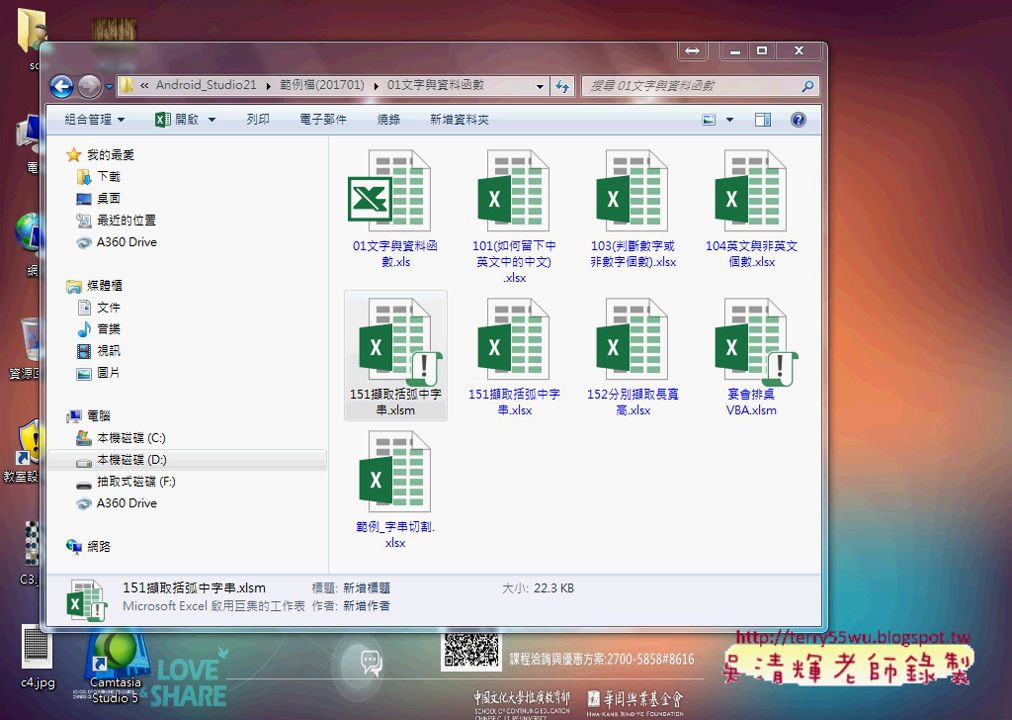
mouse_move(395, 712)
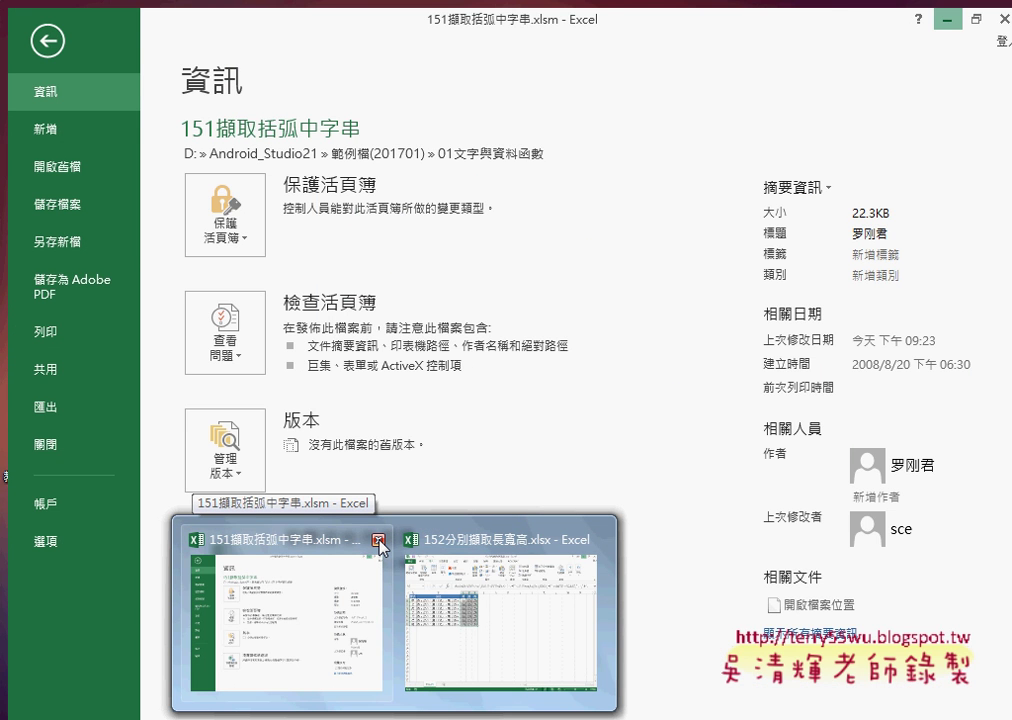
Step: Close 151擷取括弧中字串.xlsm, then reopen it by double-clicking it in Explorer
left_click(379, 541)
left_click(544, 470)
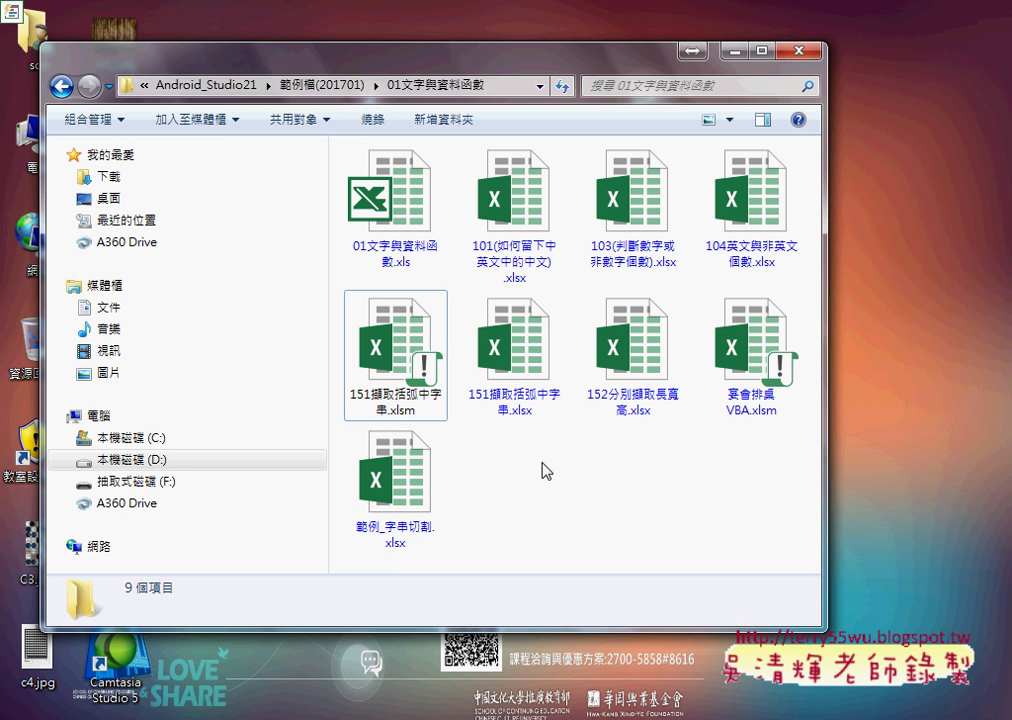
left_click(428, 383)
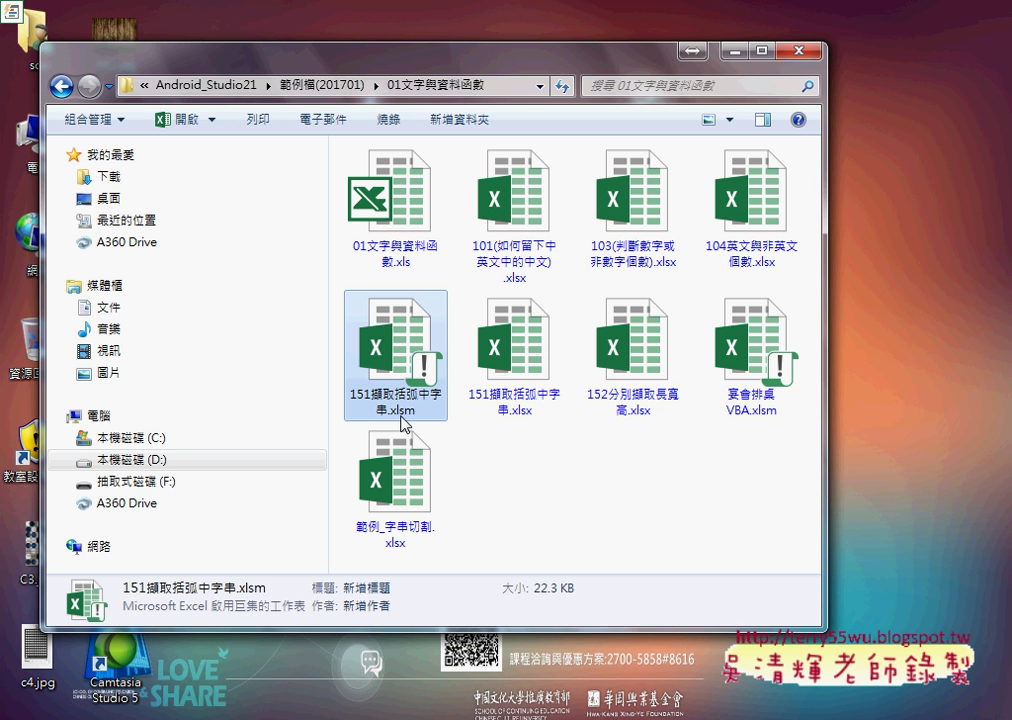
double_click(400, 366)
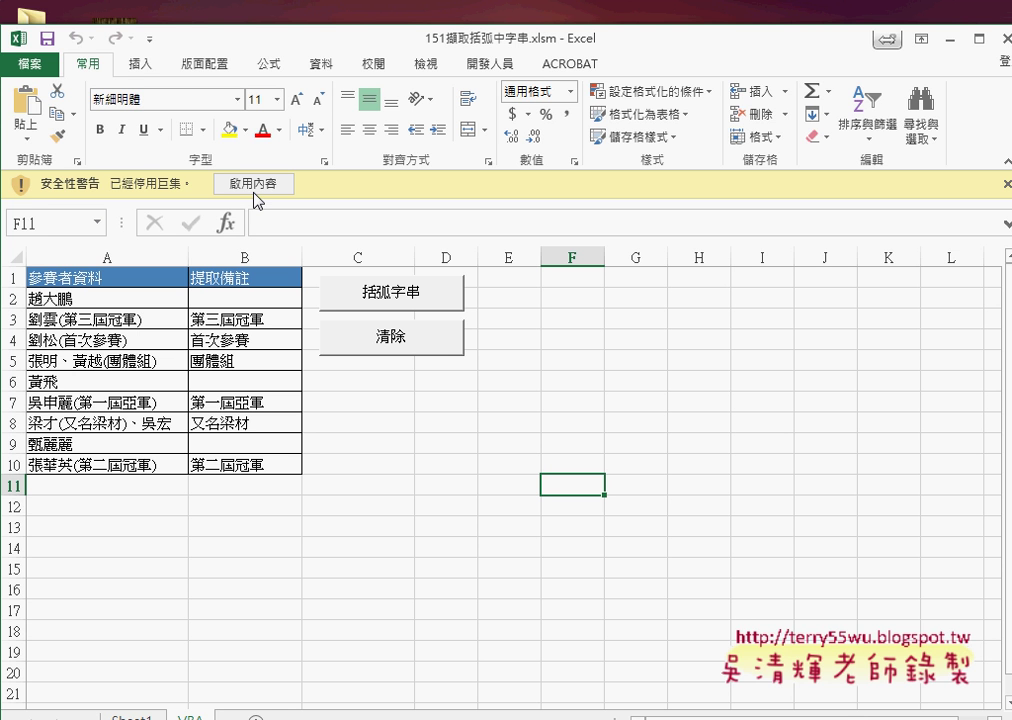
Step: Enable Content to allow the workbook's macros, then show the Developer tab
left_click(255, 184)
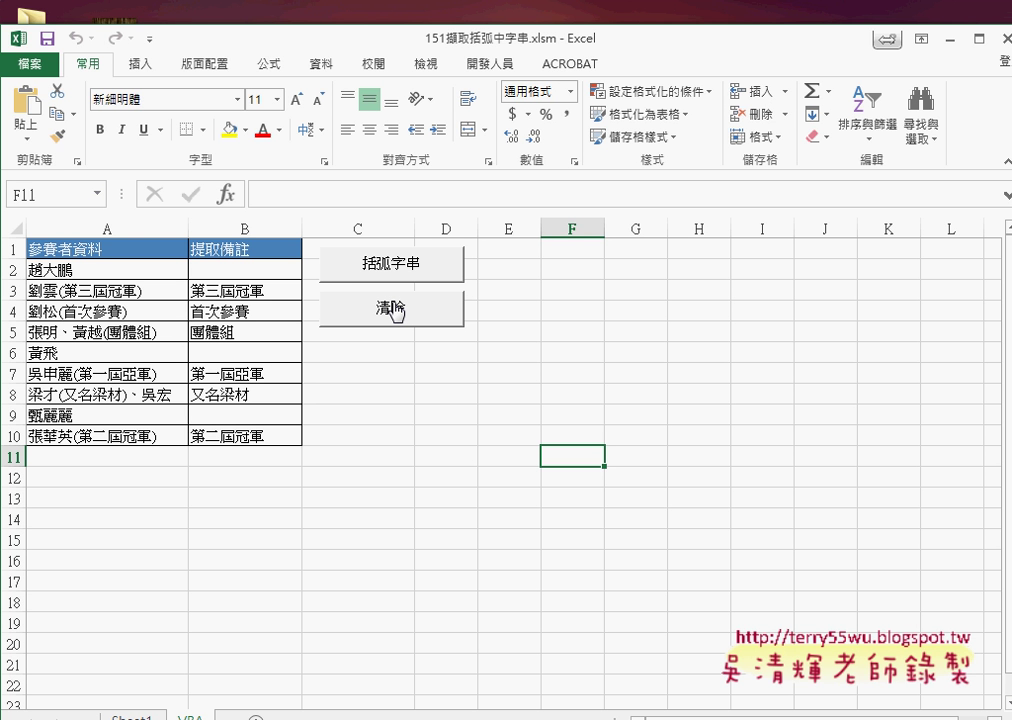
left_click(497, 65)
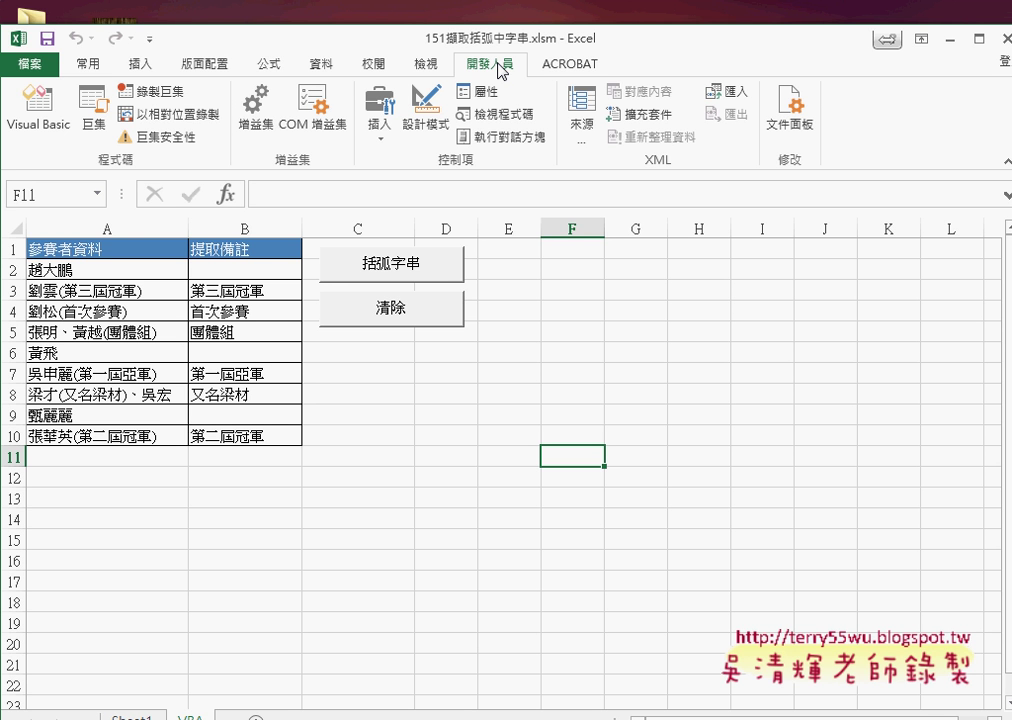
left_click(163, 137)
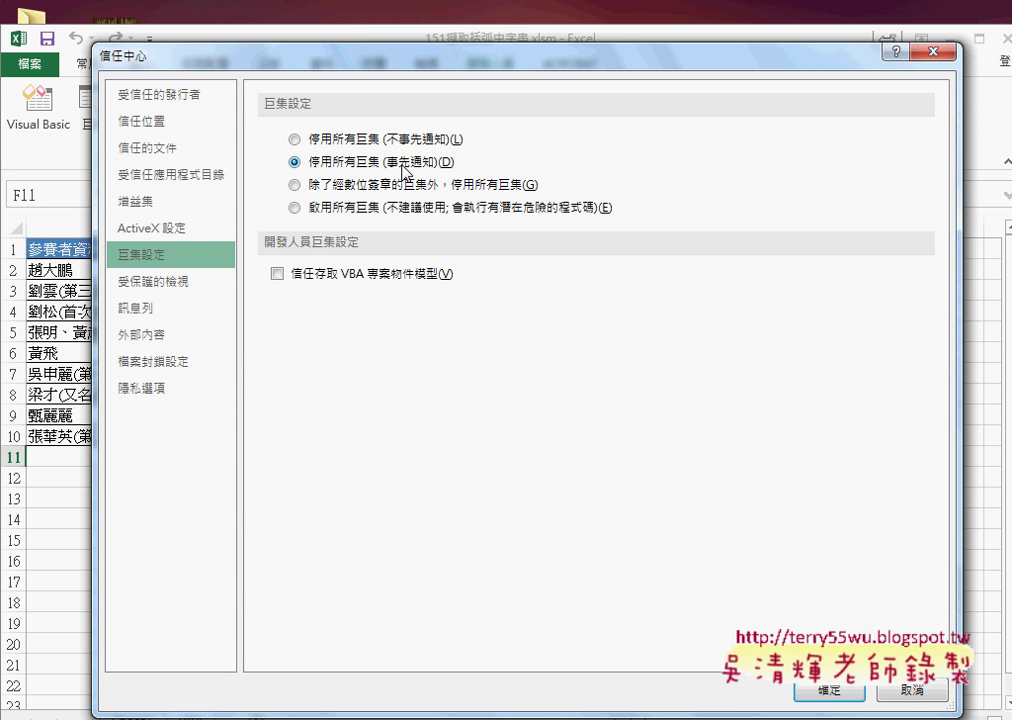
left_click(294, 208)
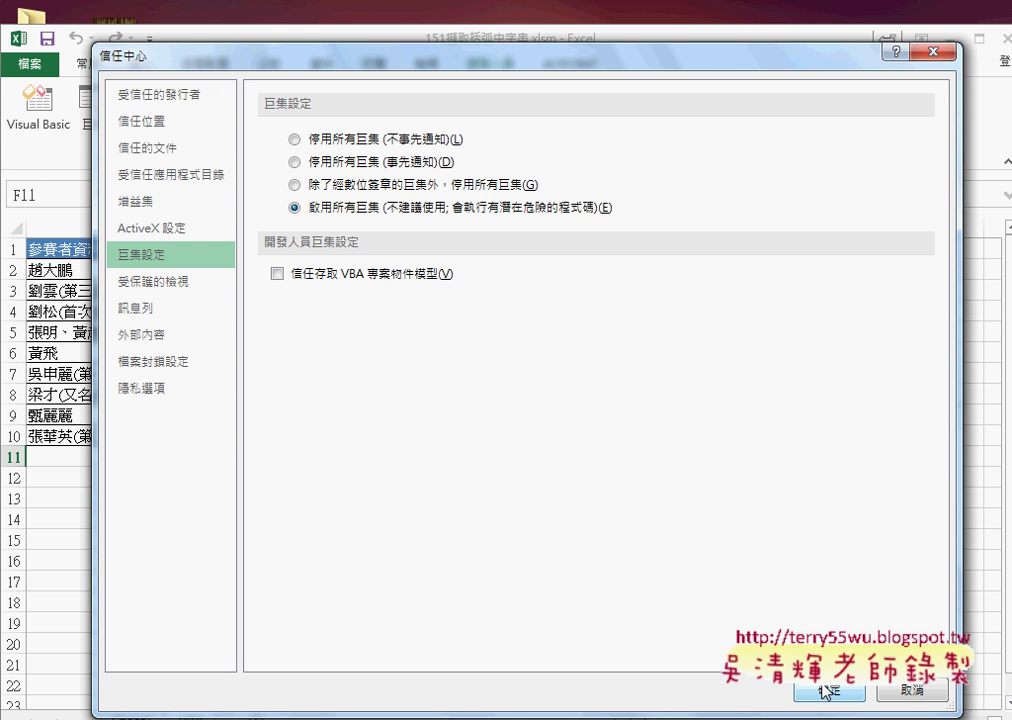
left_click(360, 163)
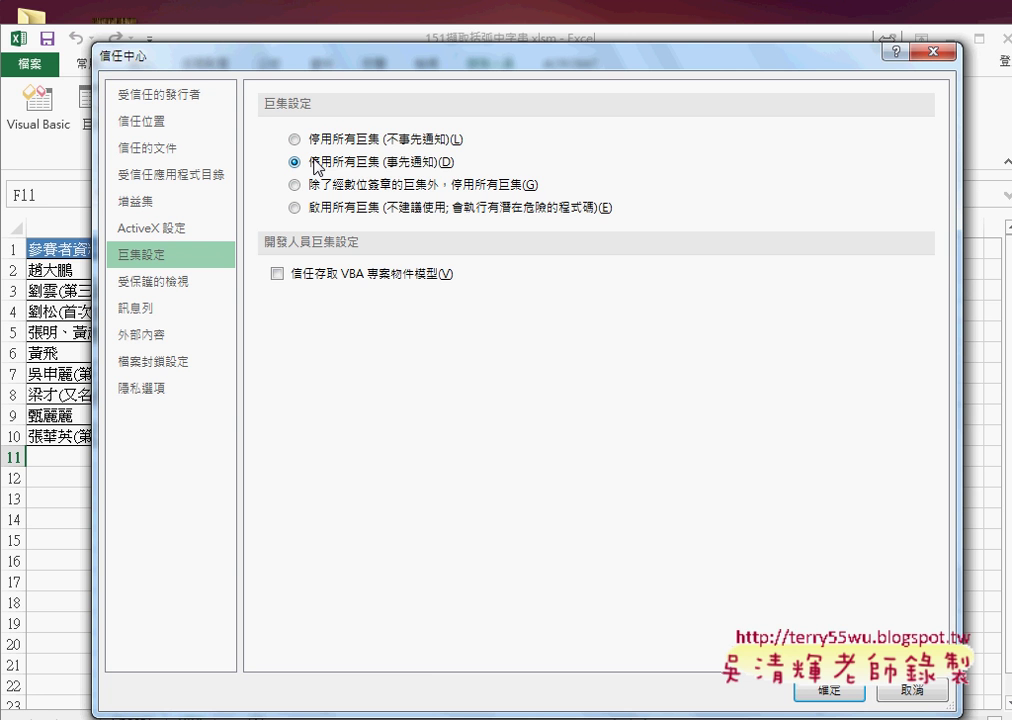
left_click(840, 693)
Step: Test the 括弧字串 and 清除 buttons twice, then switch to the 152分別擷取長寬高 workbook
left_click(409, 271)
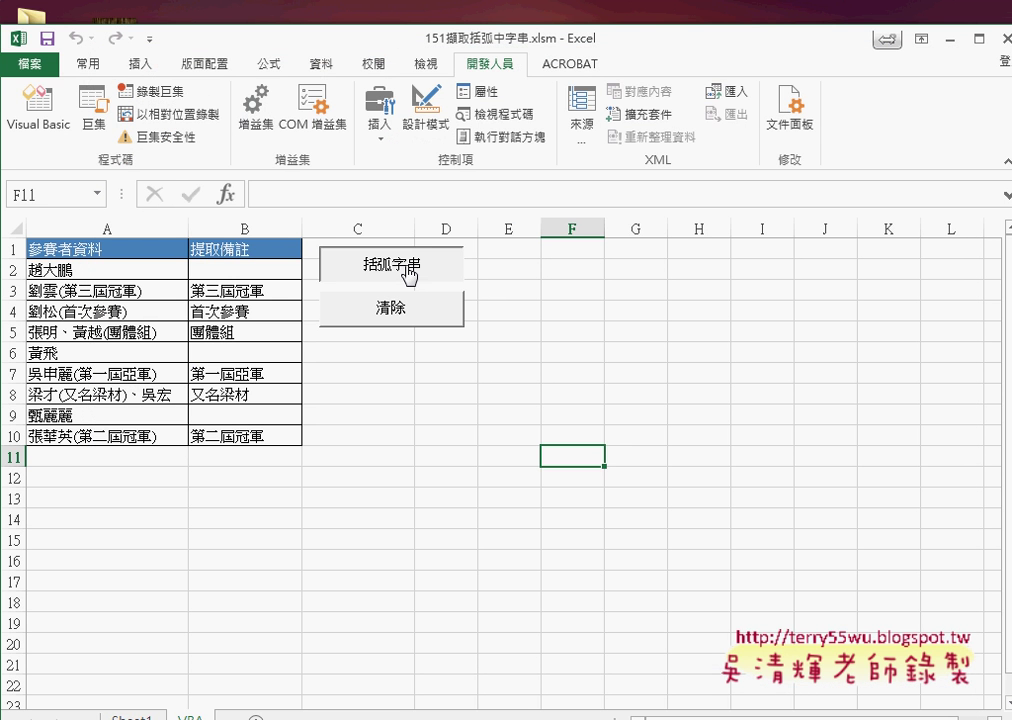
left_click(401, 312)
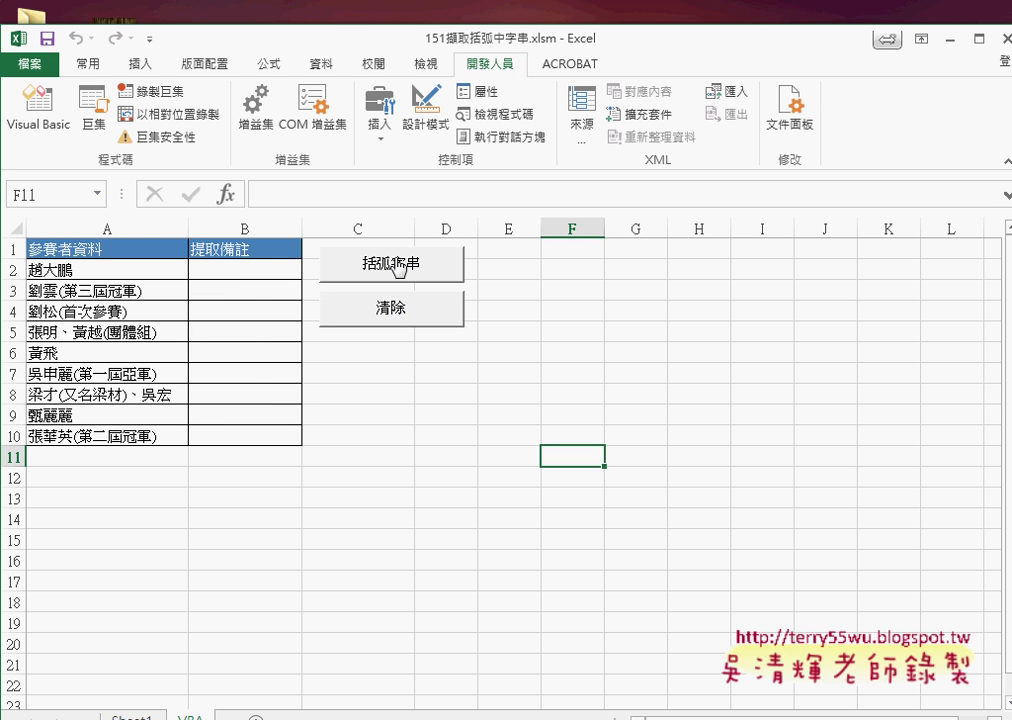
left_click(398, 266)
left_click(397, 314)
left_click(950, 43)
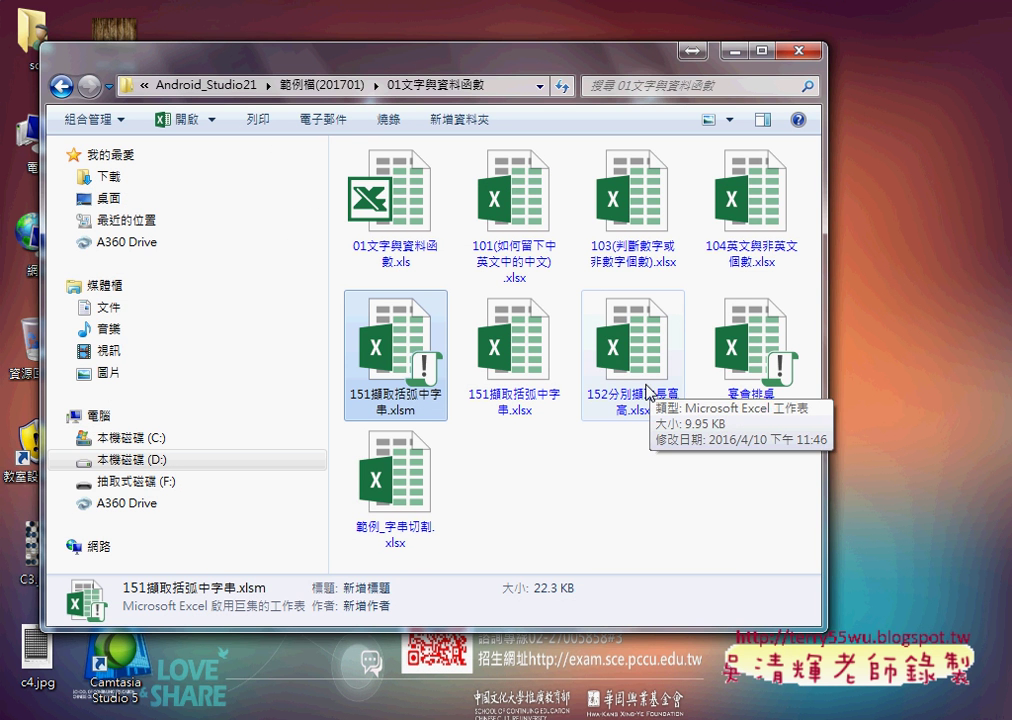
mouse_move(395, 719)
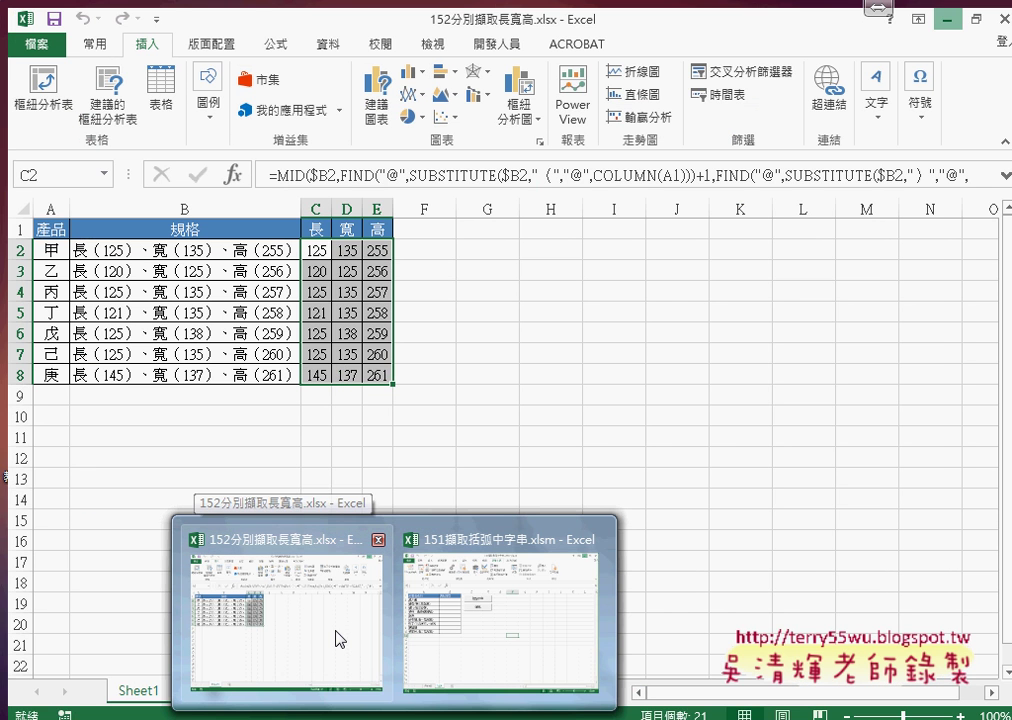
Step: In 152分別擷取長寬高, check the 規格 text and delete the 長, 寬, 高 results in C2:E8
left_click(338, 636)
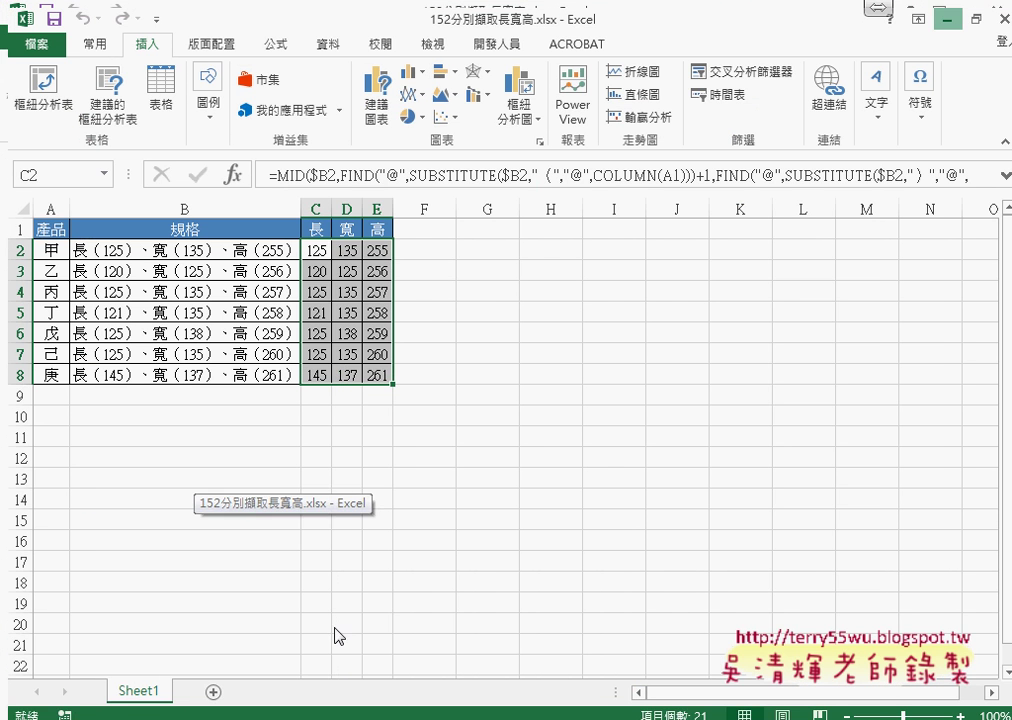
left_click(416, 460)
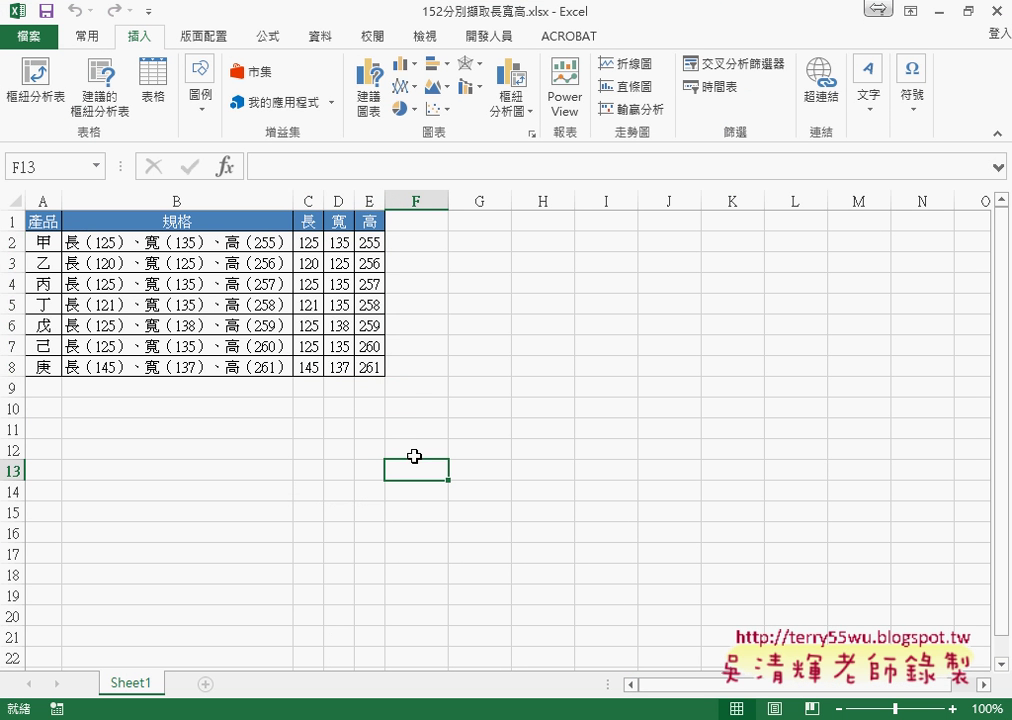
left_click(104, 245)
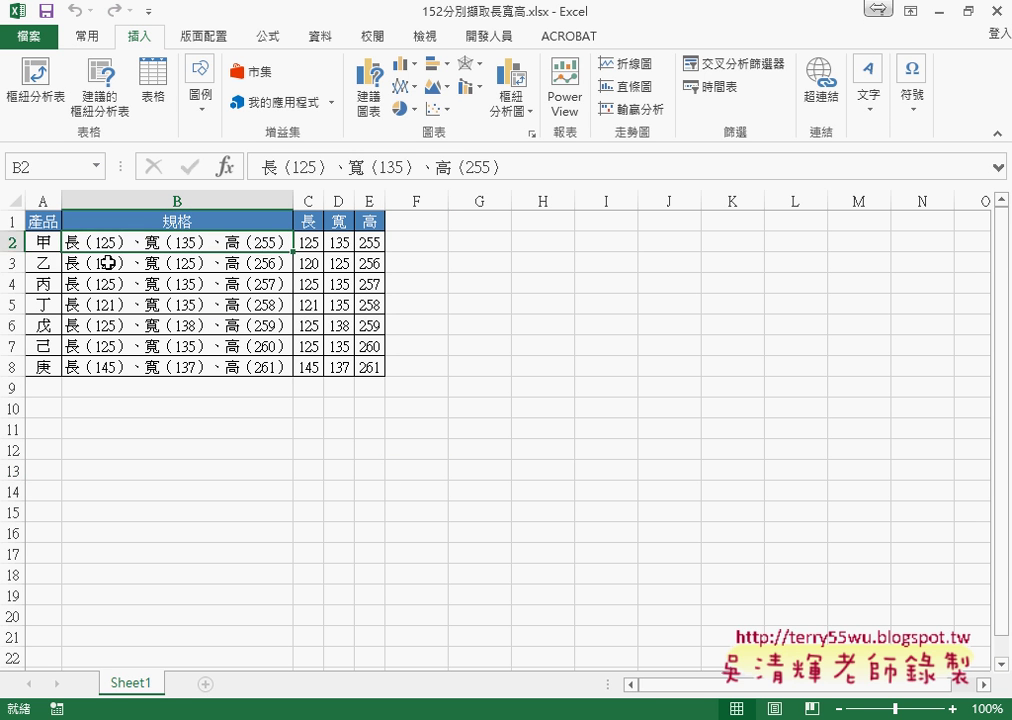
left_click(107, 263)
left_click(247, 245)
left_click_drag(312, 245, 385, 377)
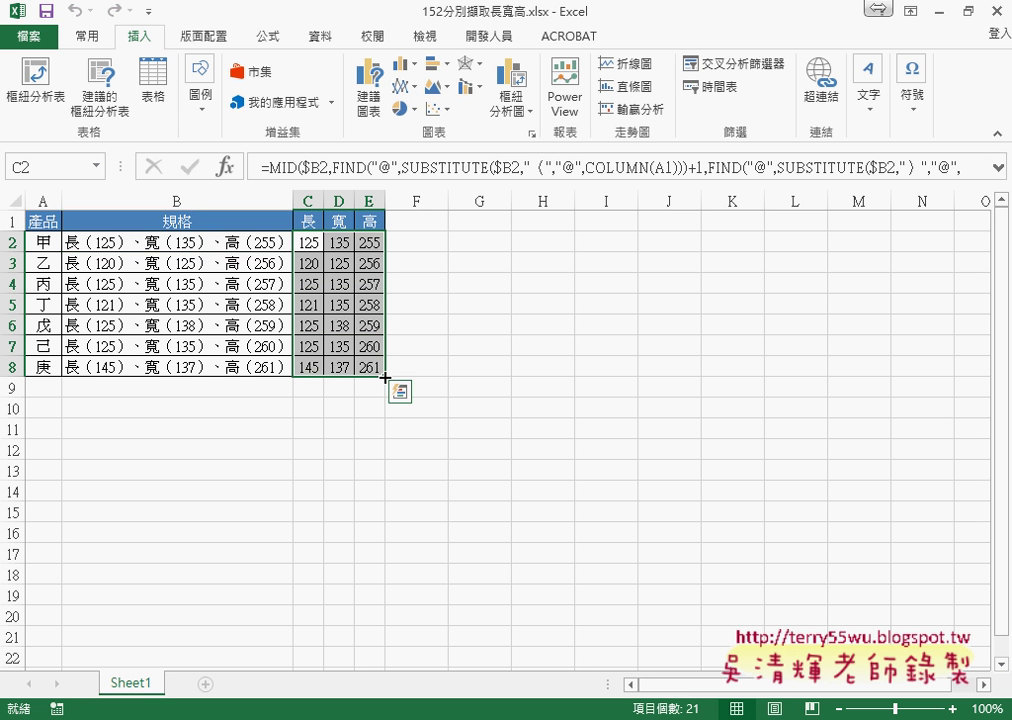
key("Delete")
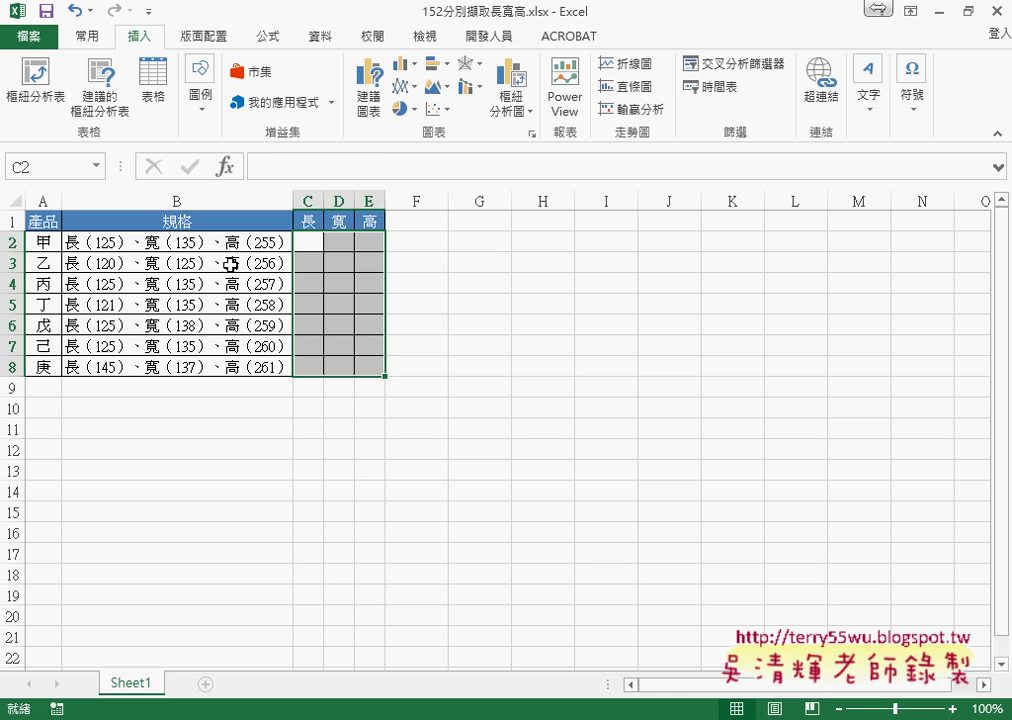
left_click(338, 242)
left_click(365, 243)
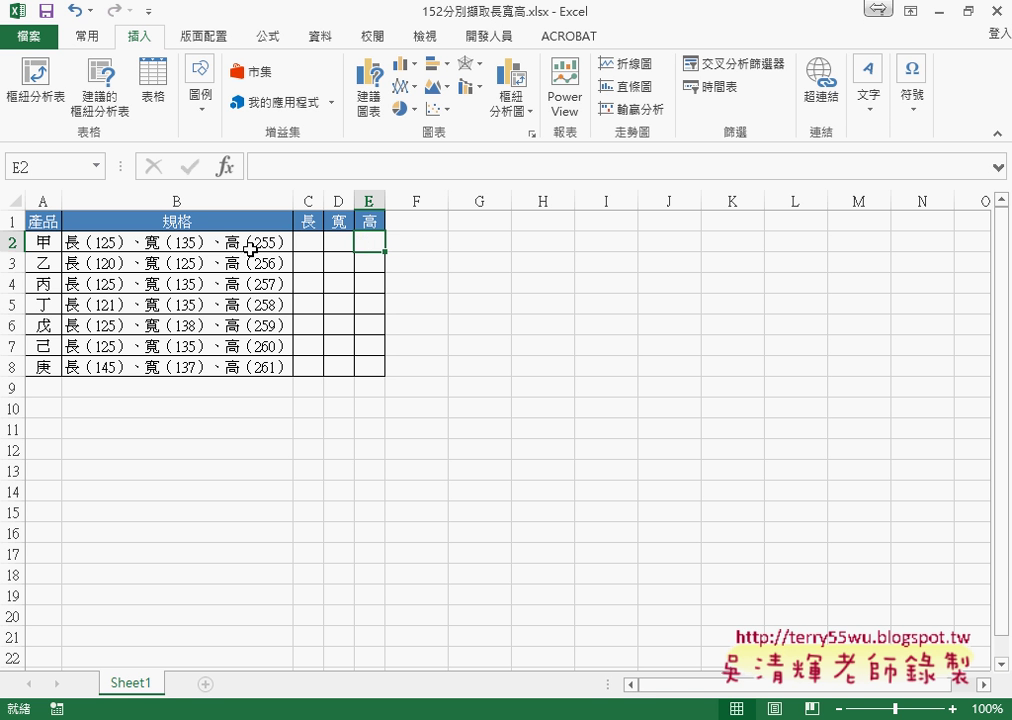
Step: Select the seven 規格 entries in B2:B8 and show the 開發人員 tab
left_click_drag(250, 246, 255, 363)
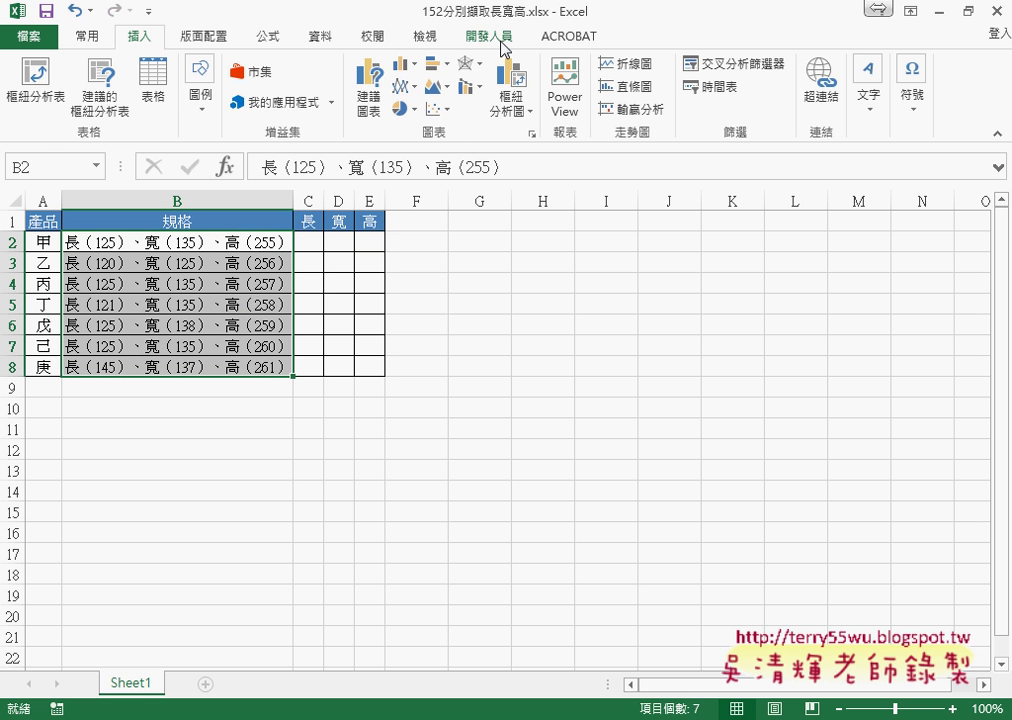
left_click(501, 42)
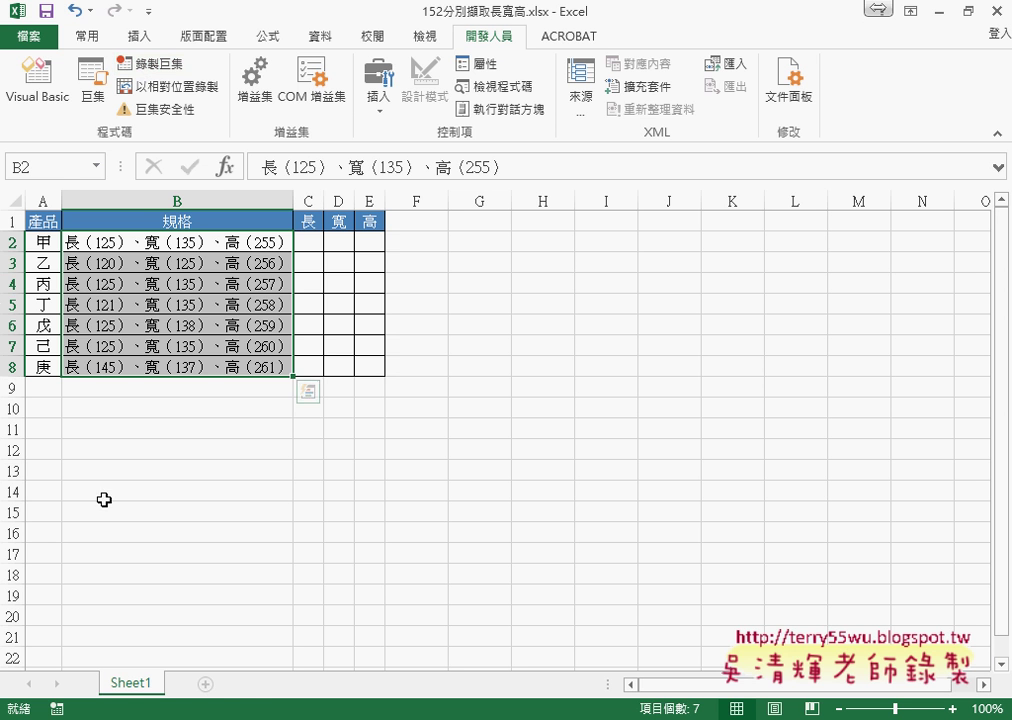
left_click(157, 695)
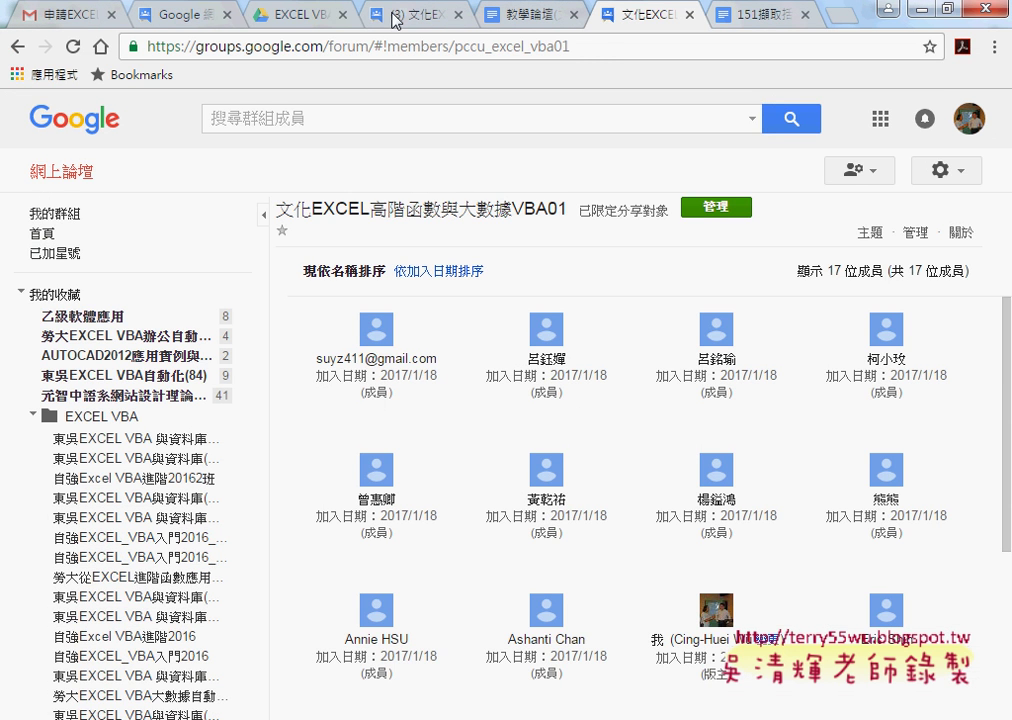
left_click(290, 15)
double_click(355, 249)
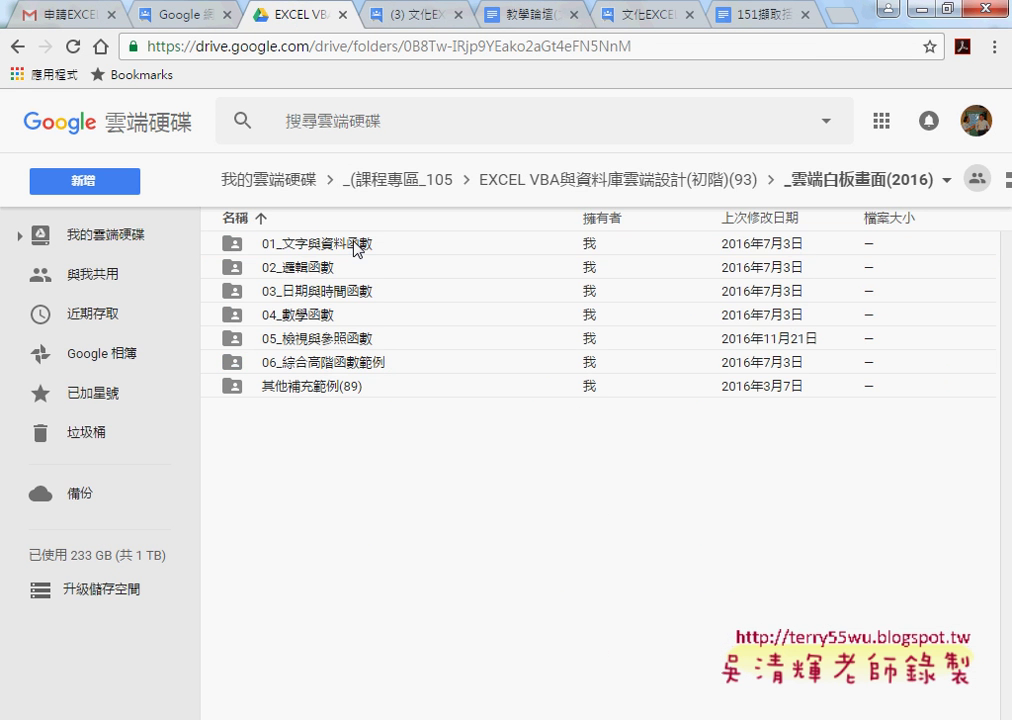
double_click(295, 244)
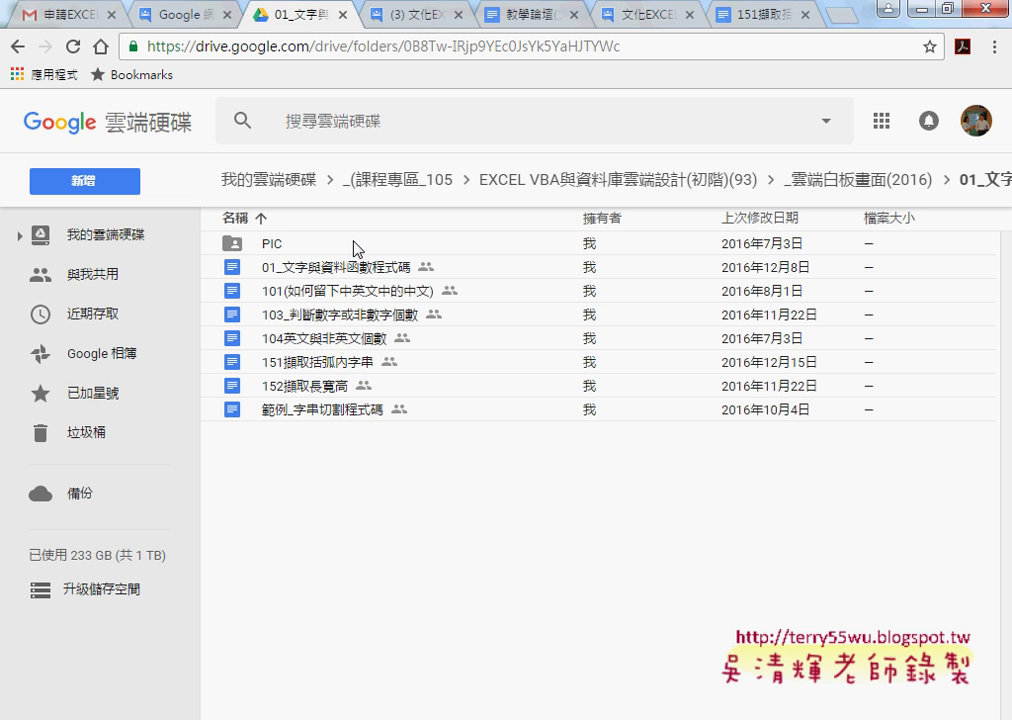
double_click(334, 386)
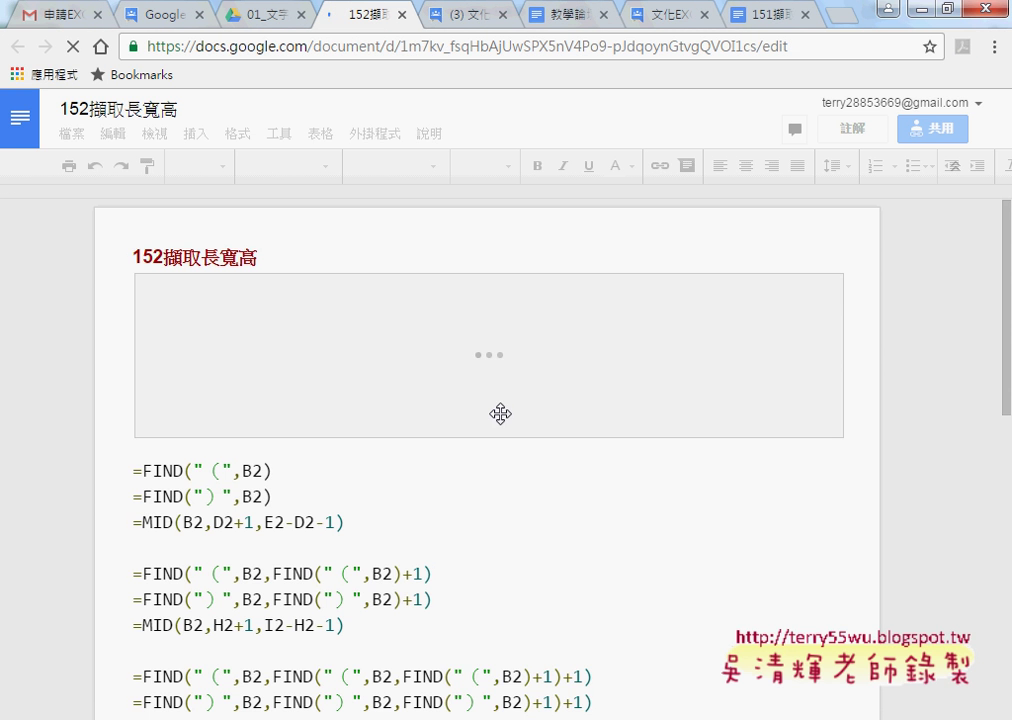
scroll(504, 459, "down", 2)
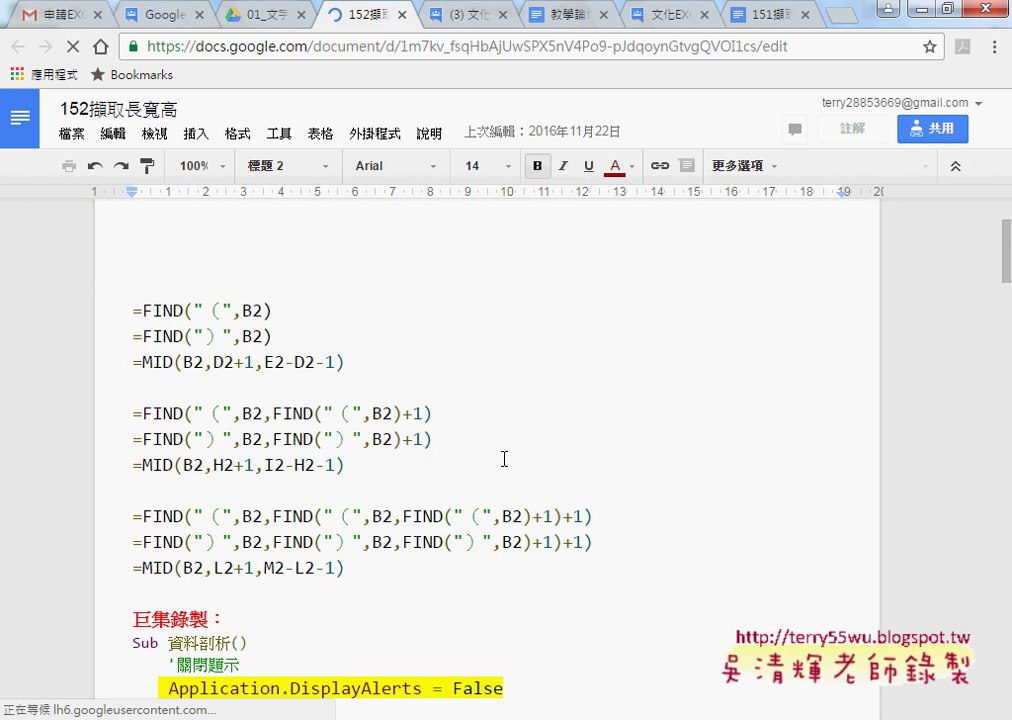
scroll(300, 400, "down", 2)
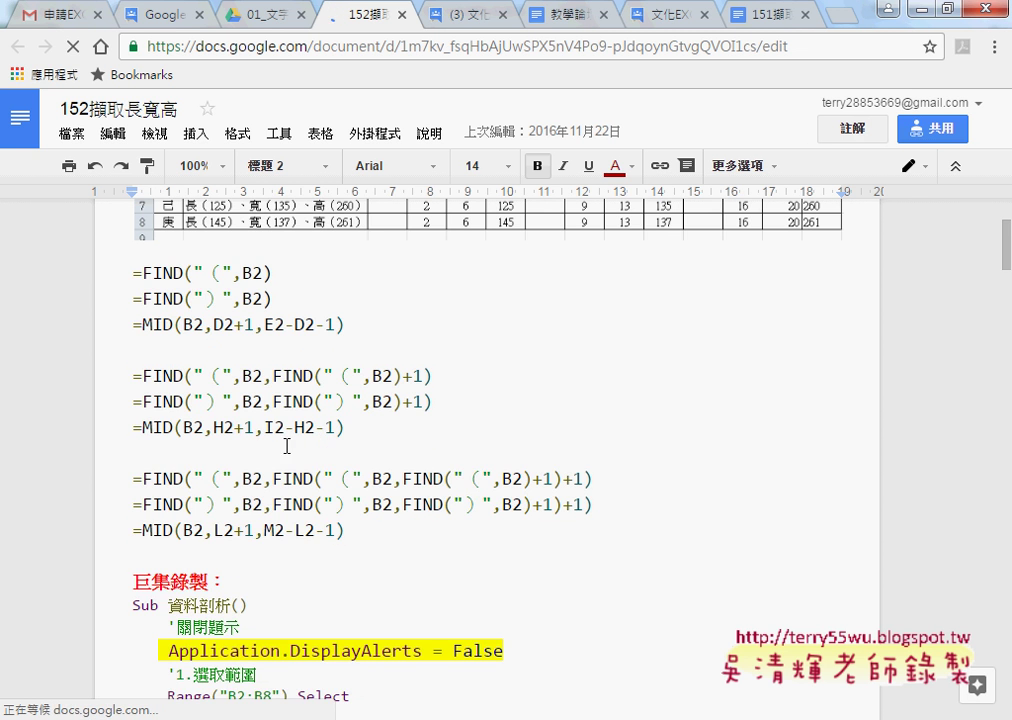
scroll(402, 533, "down", 1)
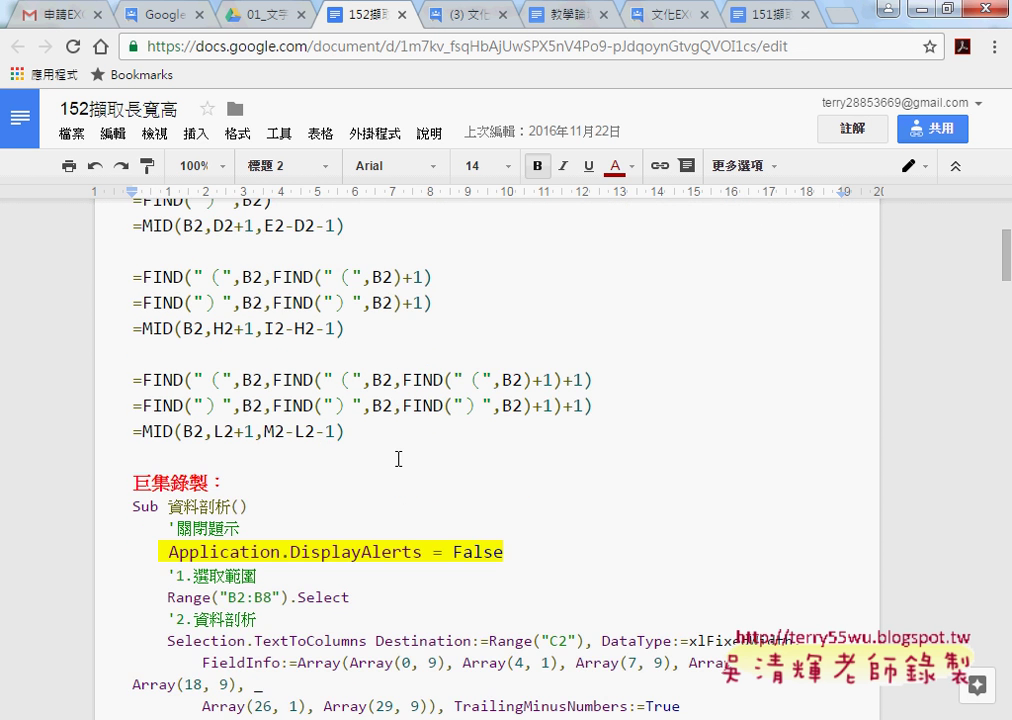
scroll(398, 461, "up", 1)
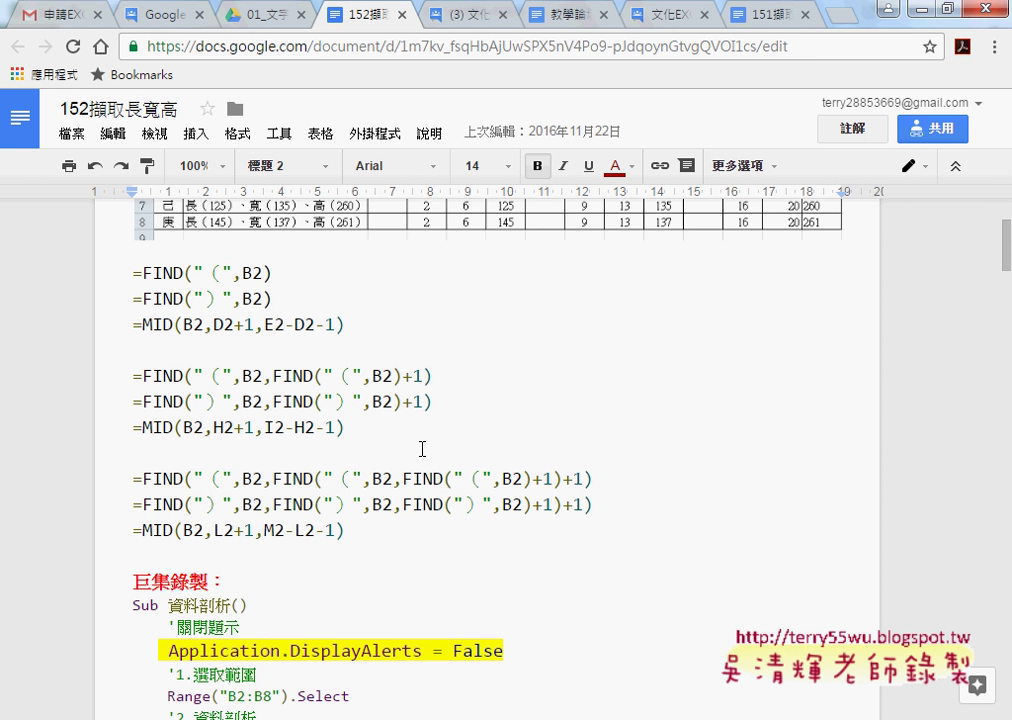
left_click_drag(133, 582, 225, 582)
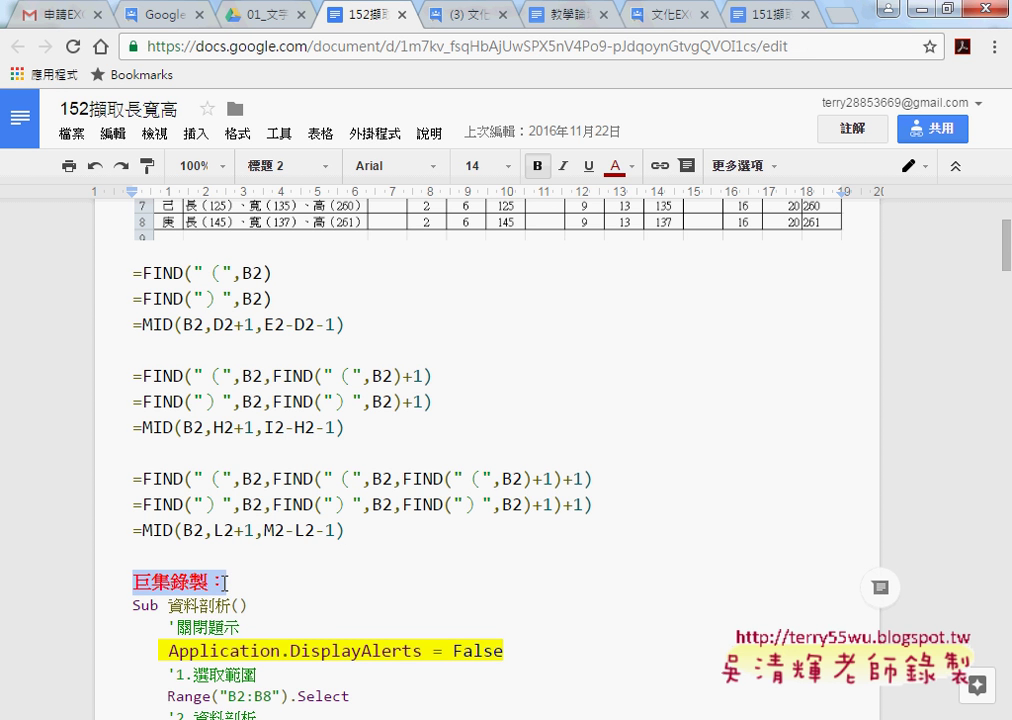
left_click_drag(167, 605, 232, 605)
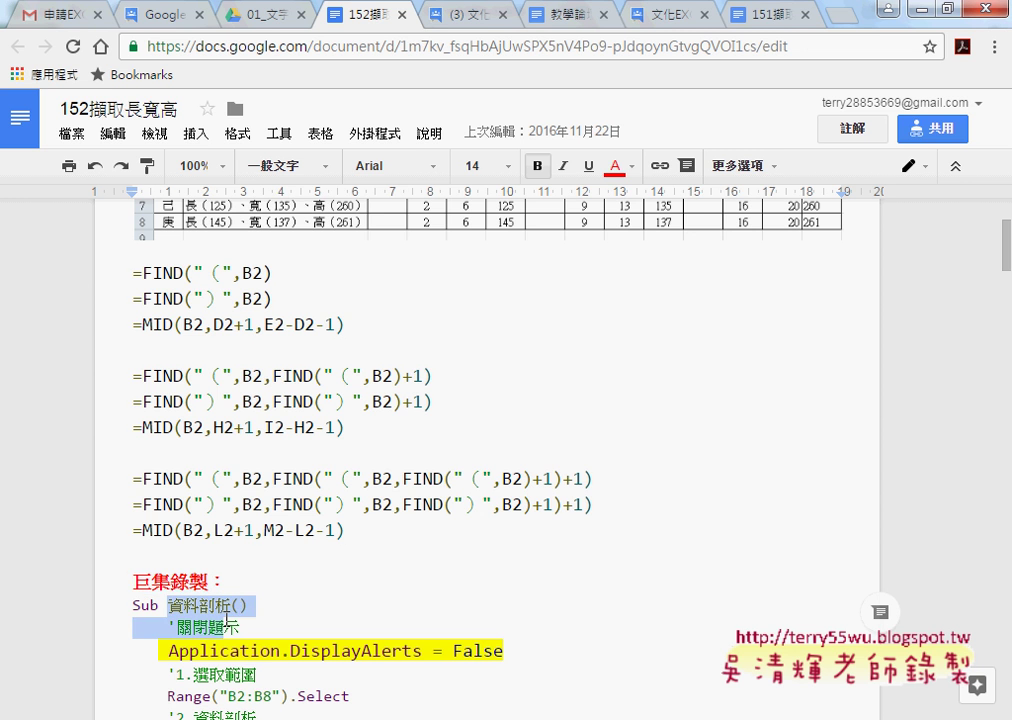
key("alt+Tab")
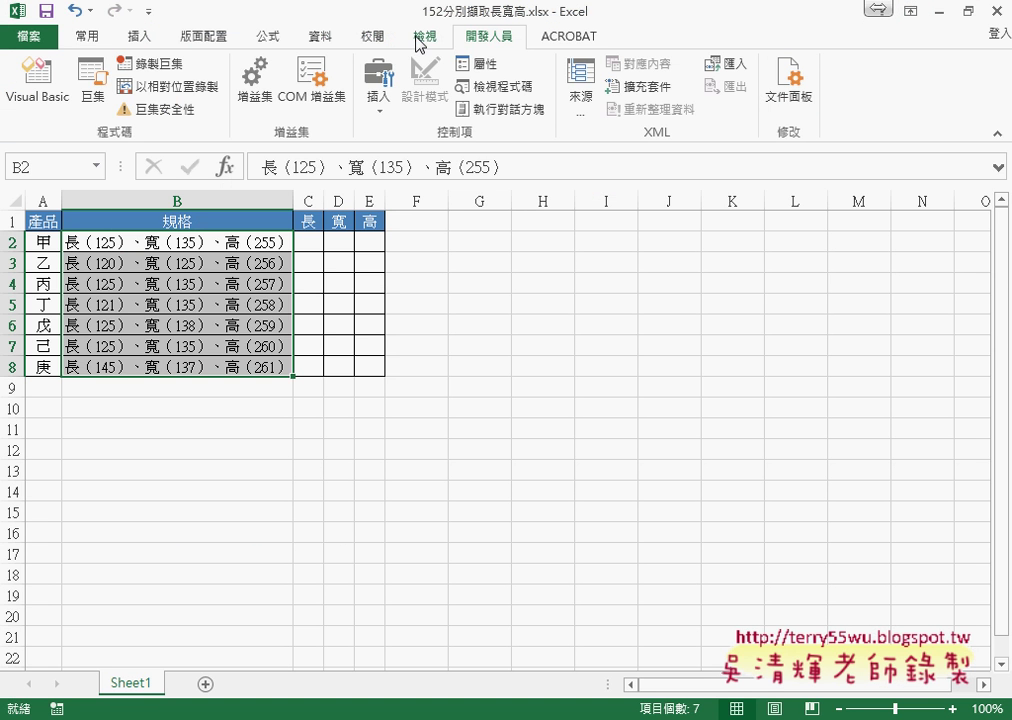
Step: Launch Text to Columns from the Data tab and choose 固定寬度 (Fixed width) in step 1
left_click(325, 40)
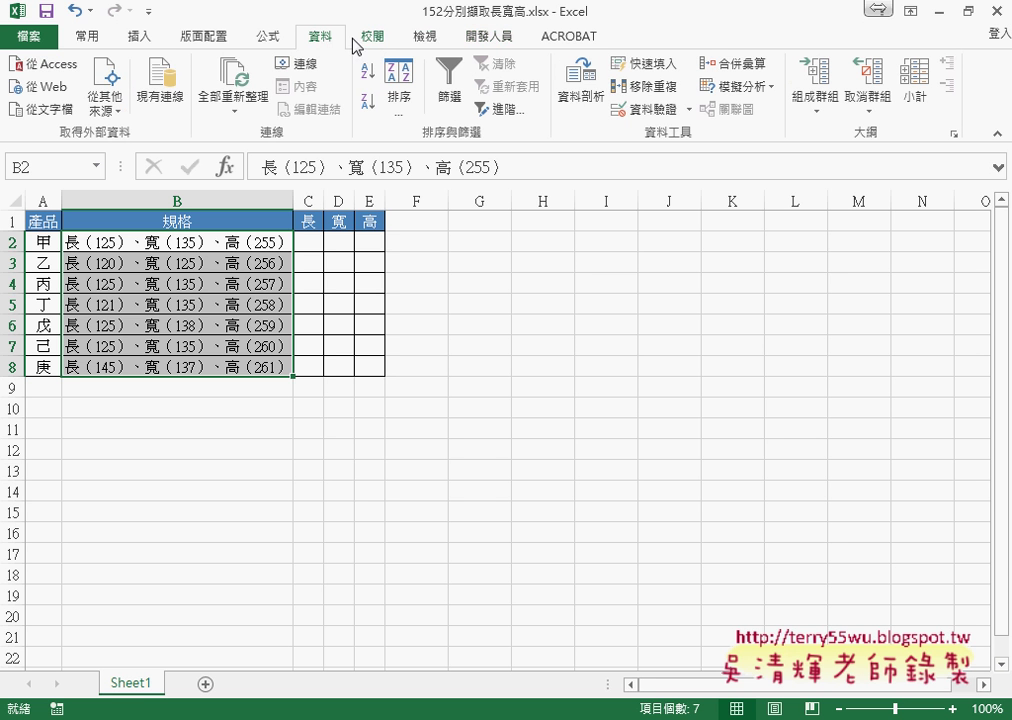
left_click(585, 92)
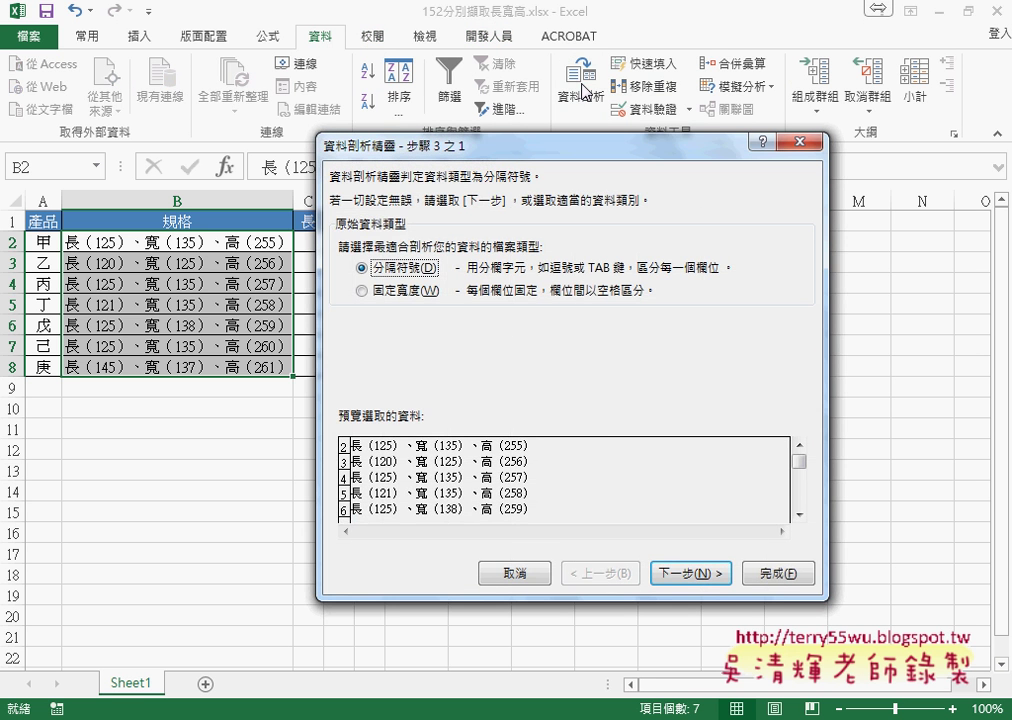
left_click_drag(507, 141, 586, 141)
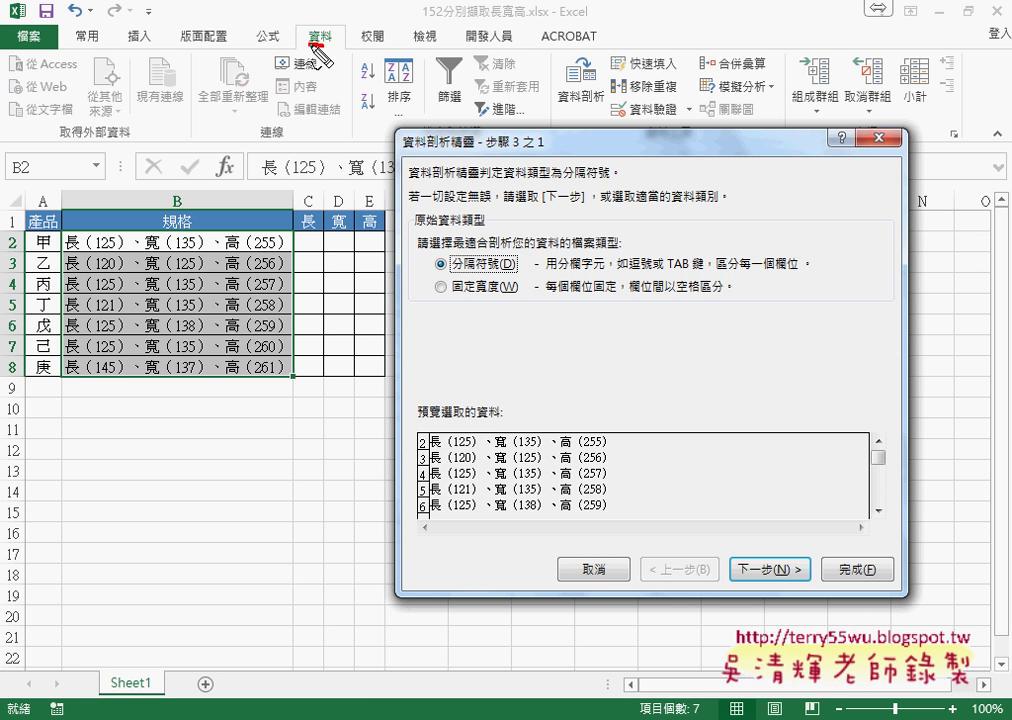
left_click_drag(322, 26, 328, 28)
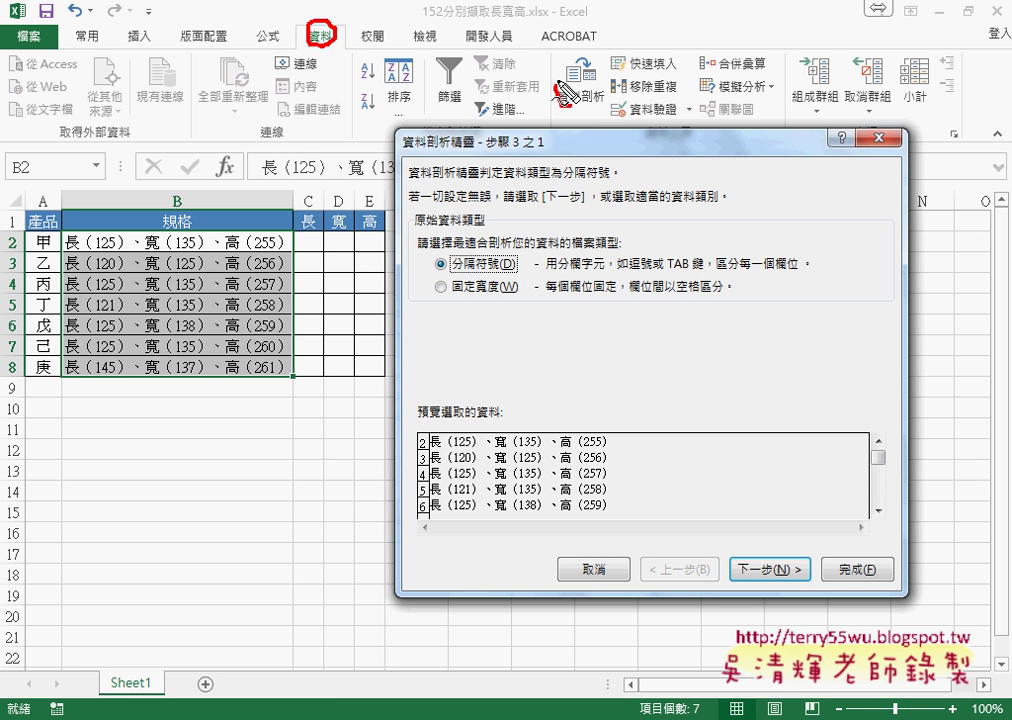
mouse_move(575, 65)
left_mouse_down()
mouse_move(565, 104)
mouse_move(598, 74)
left_mouse_up()
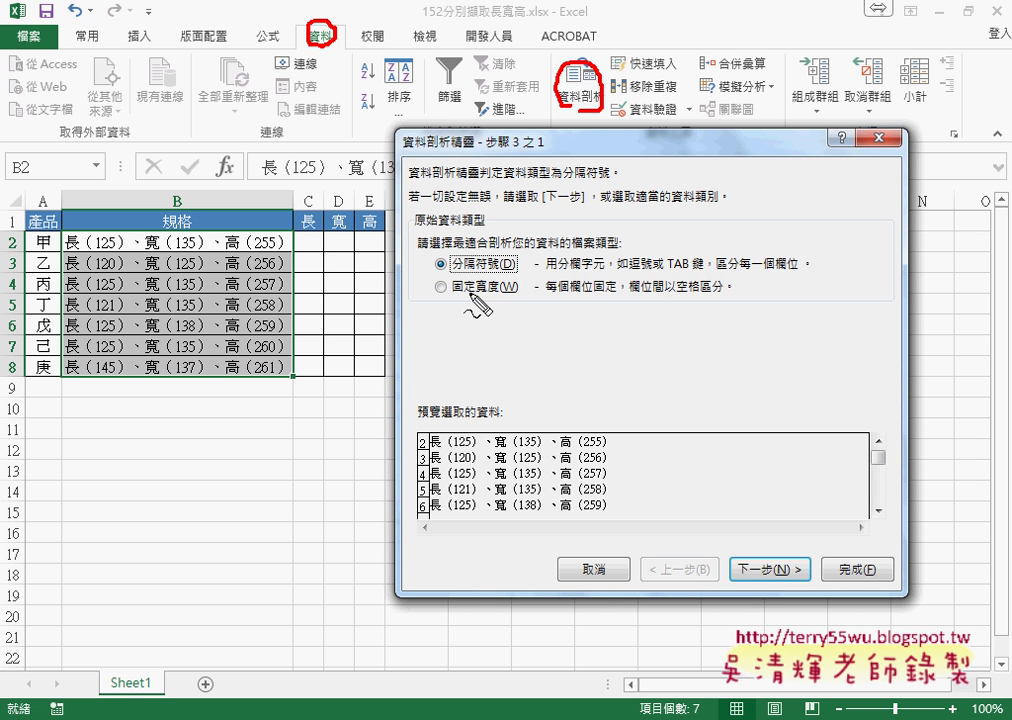
key("Escape")
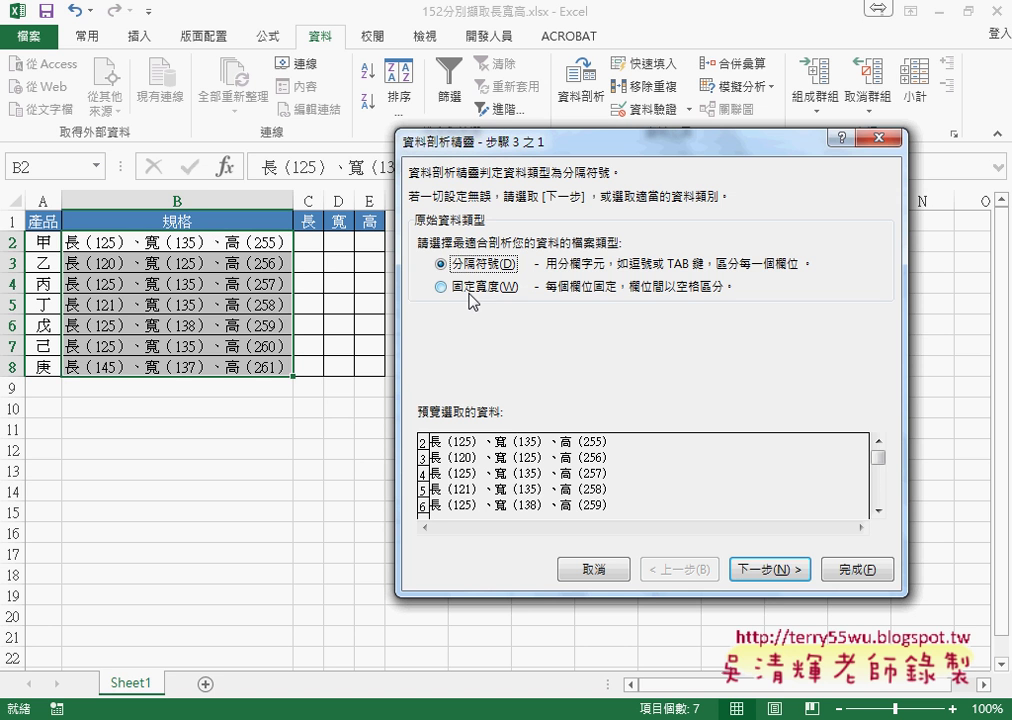
left_click(470, 292)
left_click(775, 569)
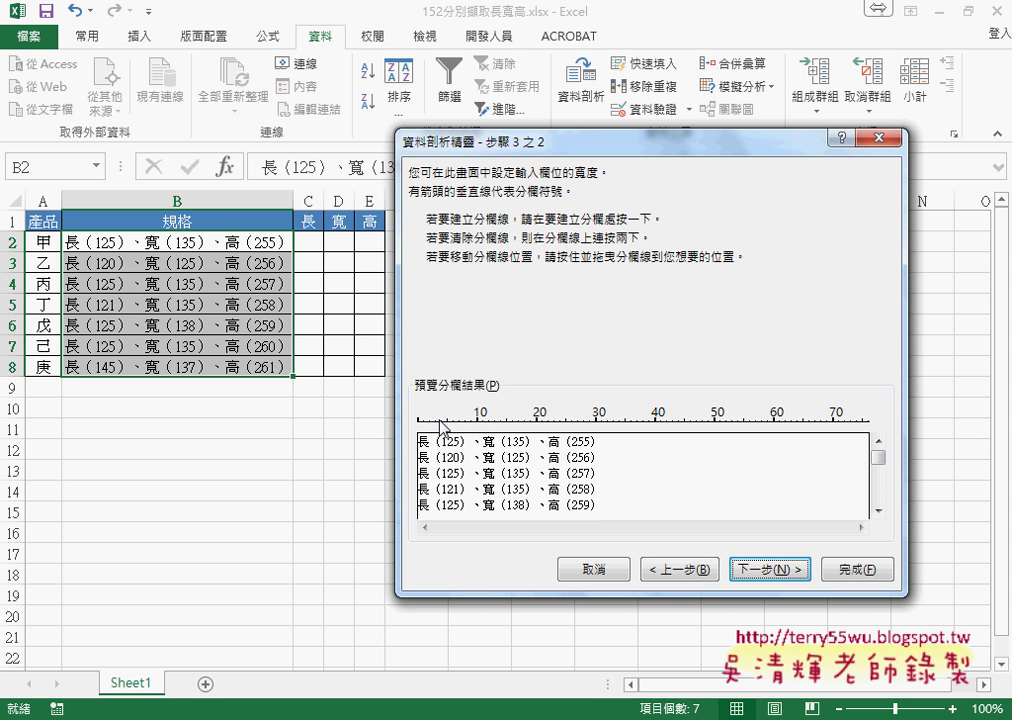
Step: Add six column breaks around the length, width and height numbers on the preview ruler
left_click(441, 425)
left_click(459, 425)
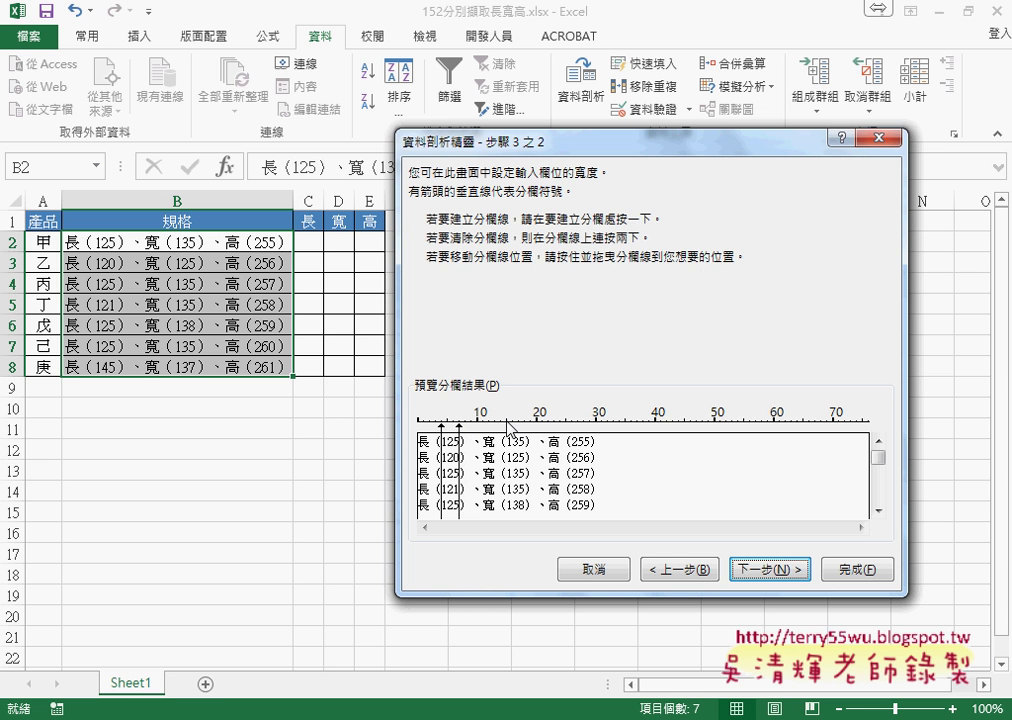
left_click(507, 425)
left_click(525, 425)
left_click(571, 425)
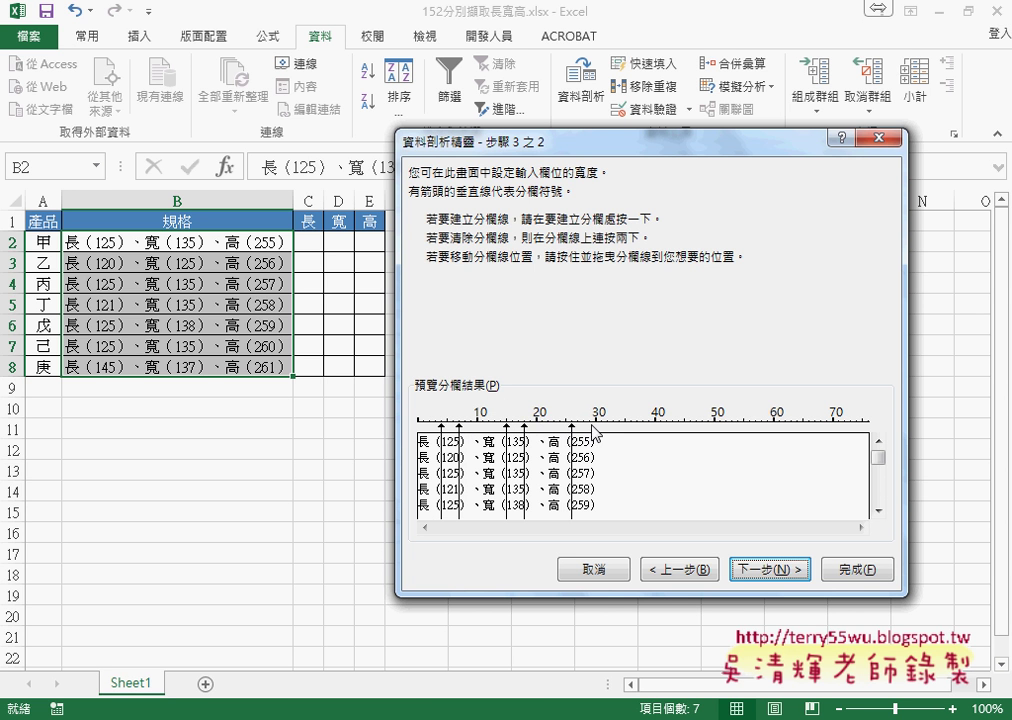
left_click(589, 425)
Step: Nudge the first break back to just before the length number and advance to the data-format step
left_click(655, 570)
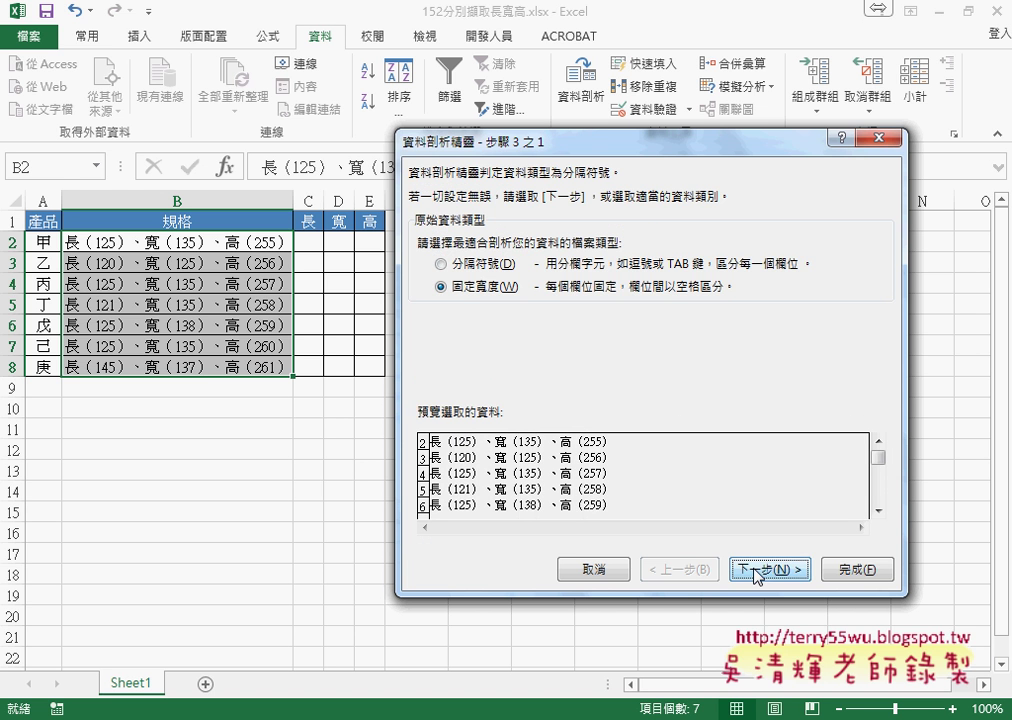
left_click(756, 572)
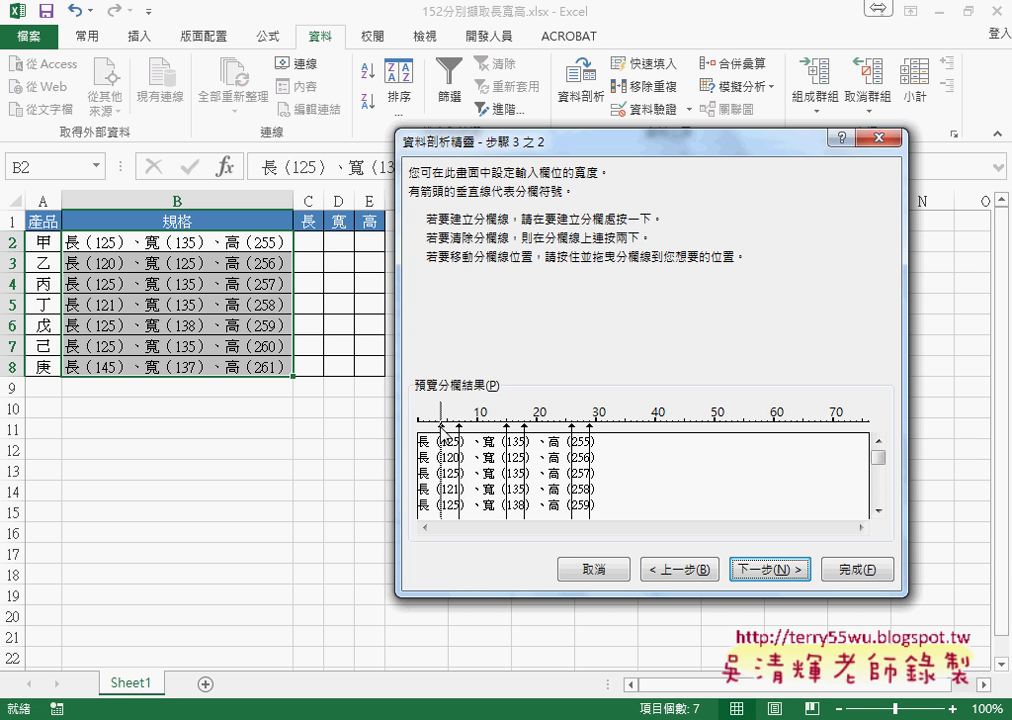
left_click_drag(441, 437, 429, 437)
left_click_drag(430, 437, 441, 437)
left_click(797, 572)
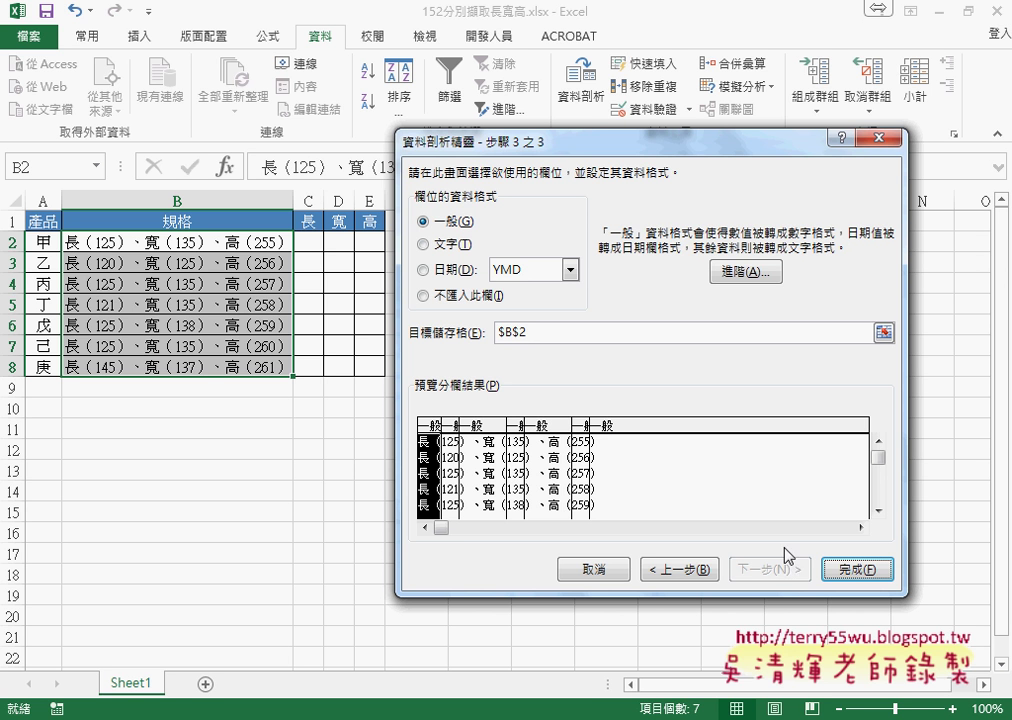
Step: Change the destination cell to $C$2
left_click_drag(556, 332, 498, 332)
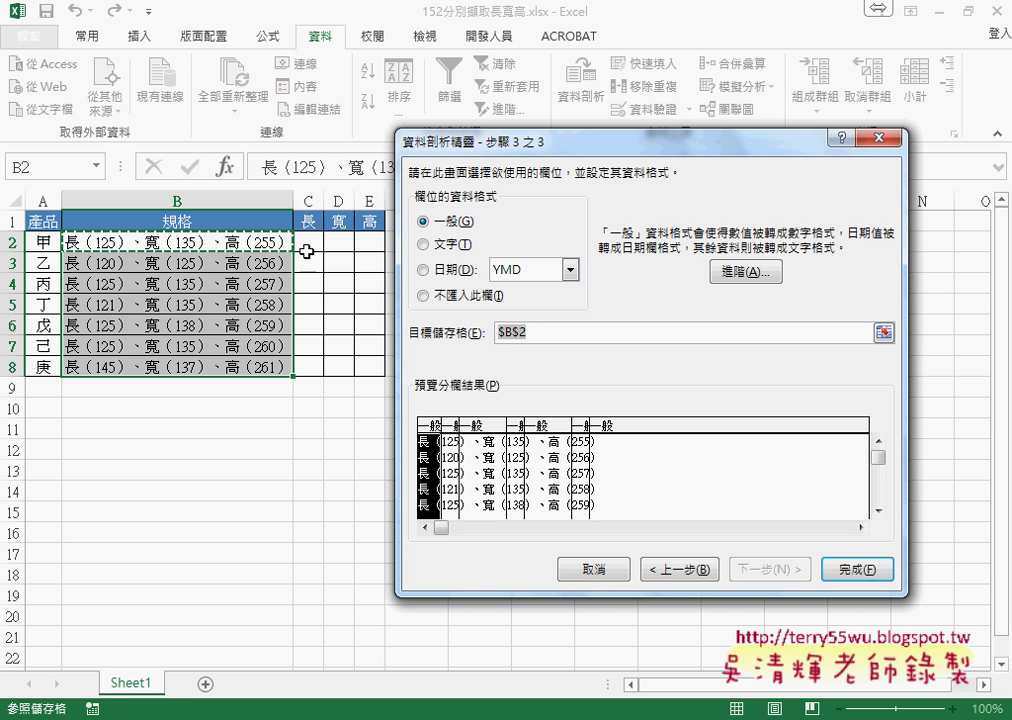
left_click(311, 245)
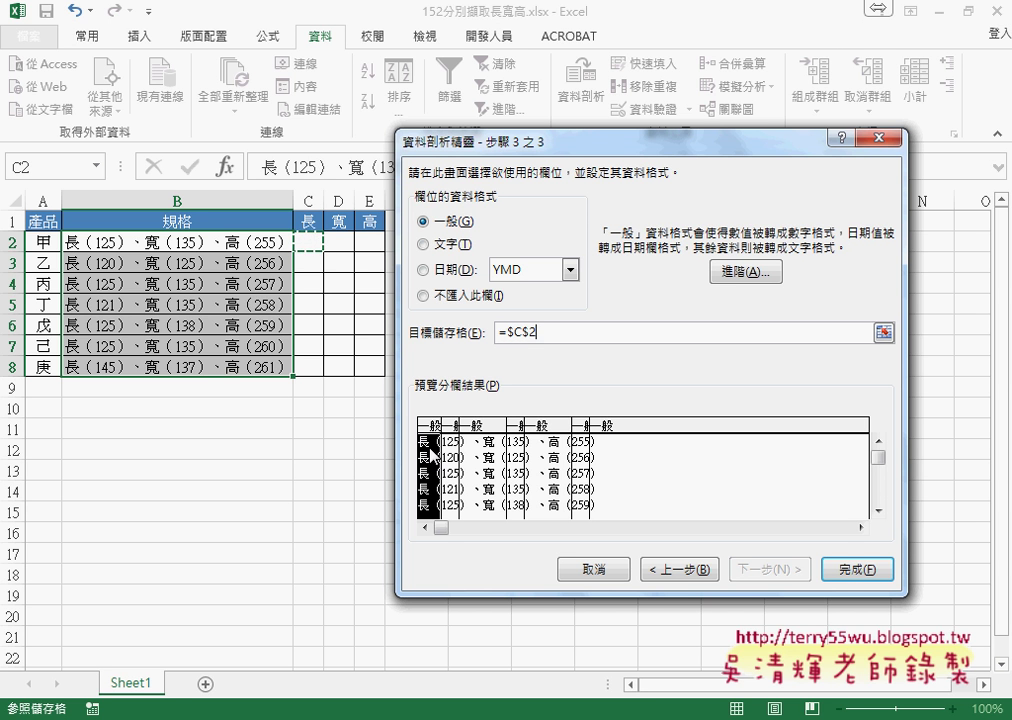
left_click(437, 363)
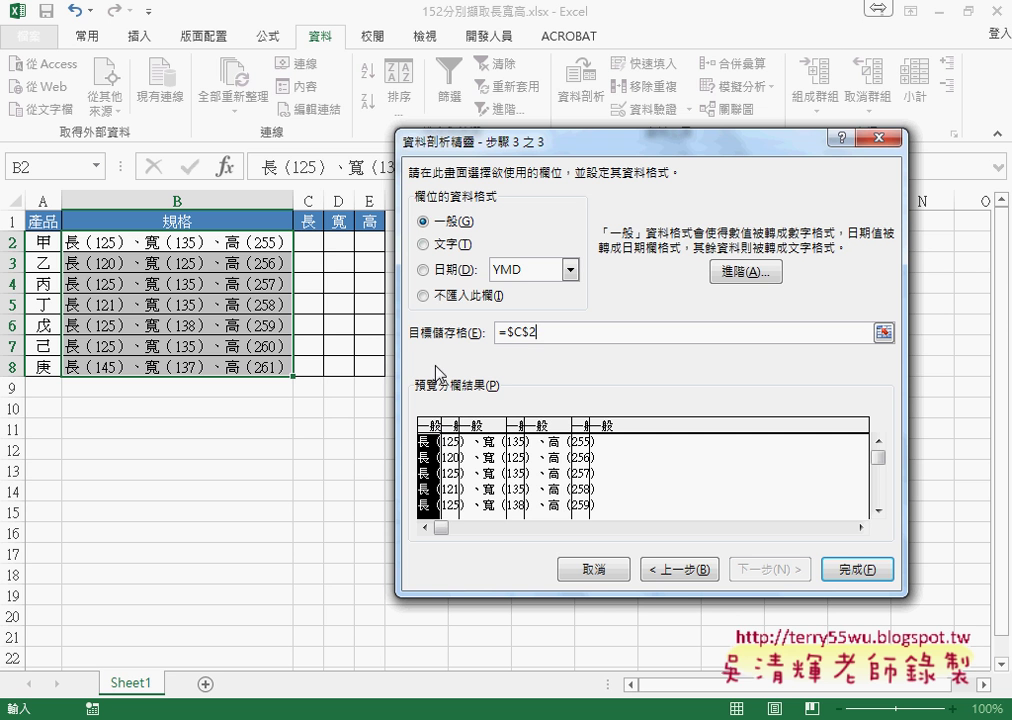
Step: Set the 長, 寬, 高 label columns and trailing column to 不匯入此欄 and finish the split
left_click(441, 298)
left_click(450, 456)
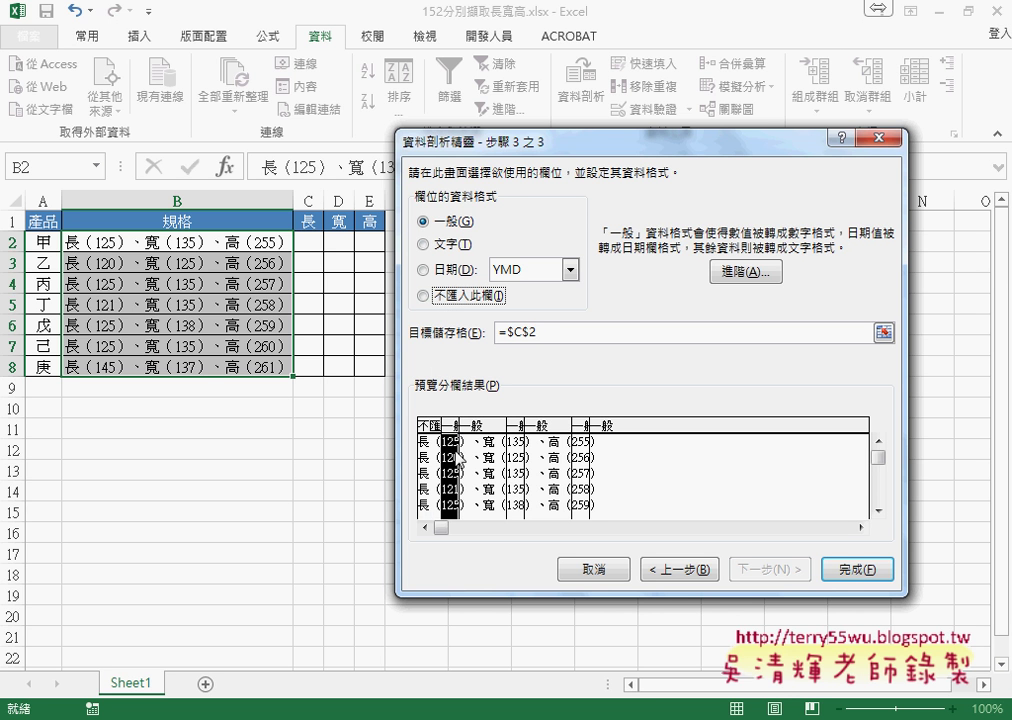
left_click(468, 458)
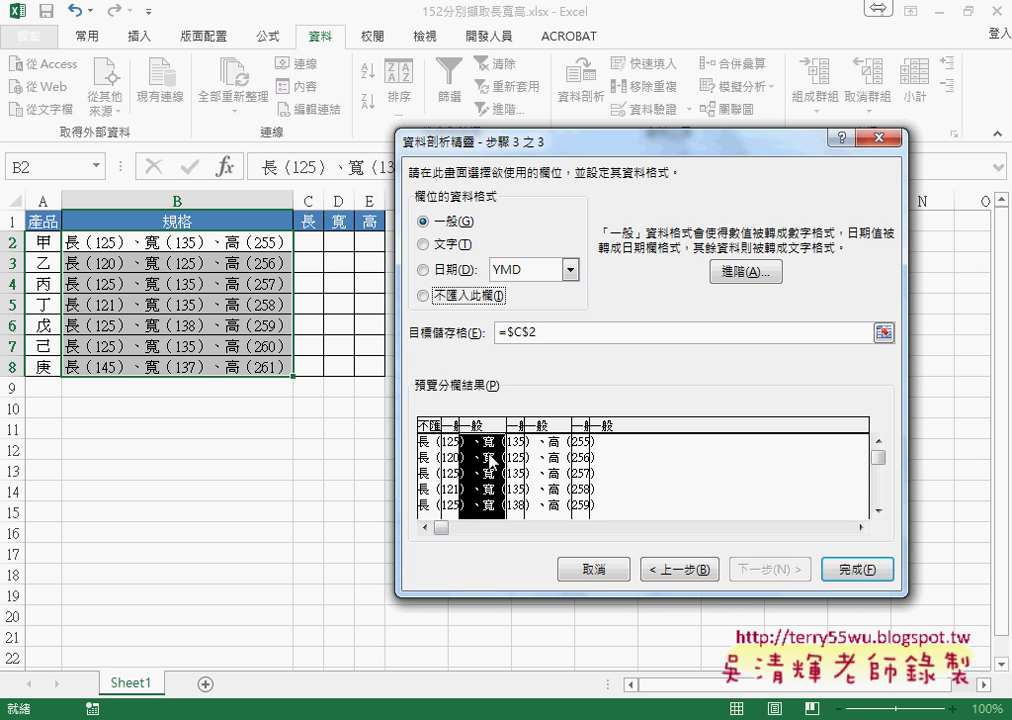
left_click(455, 297)
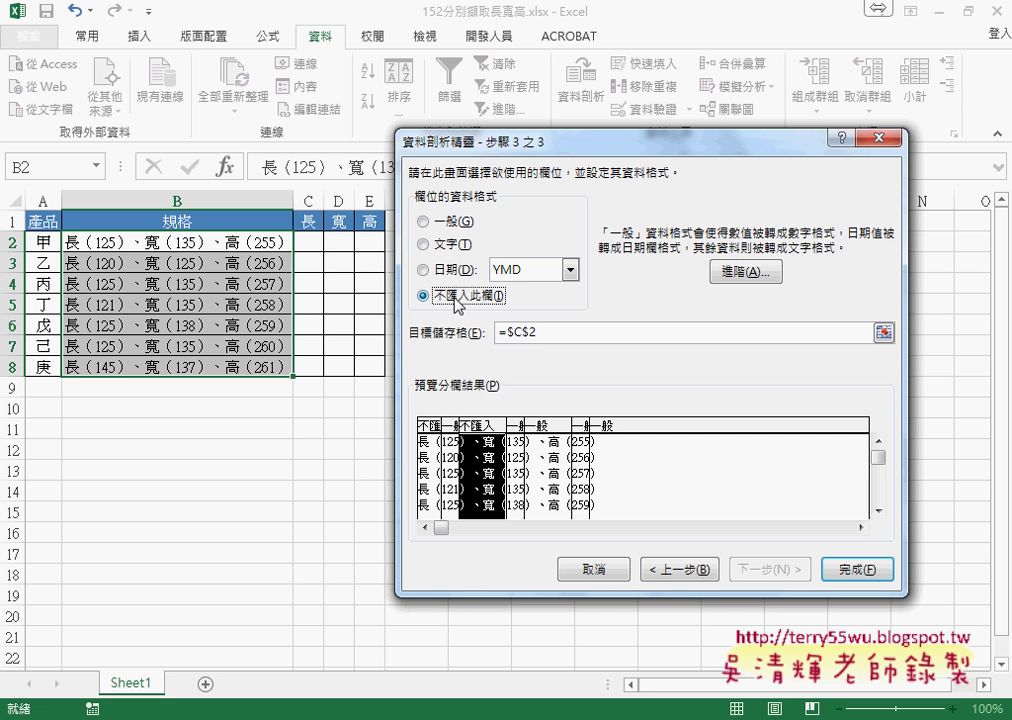
left_click(514, 458)
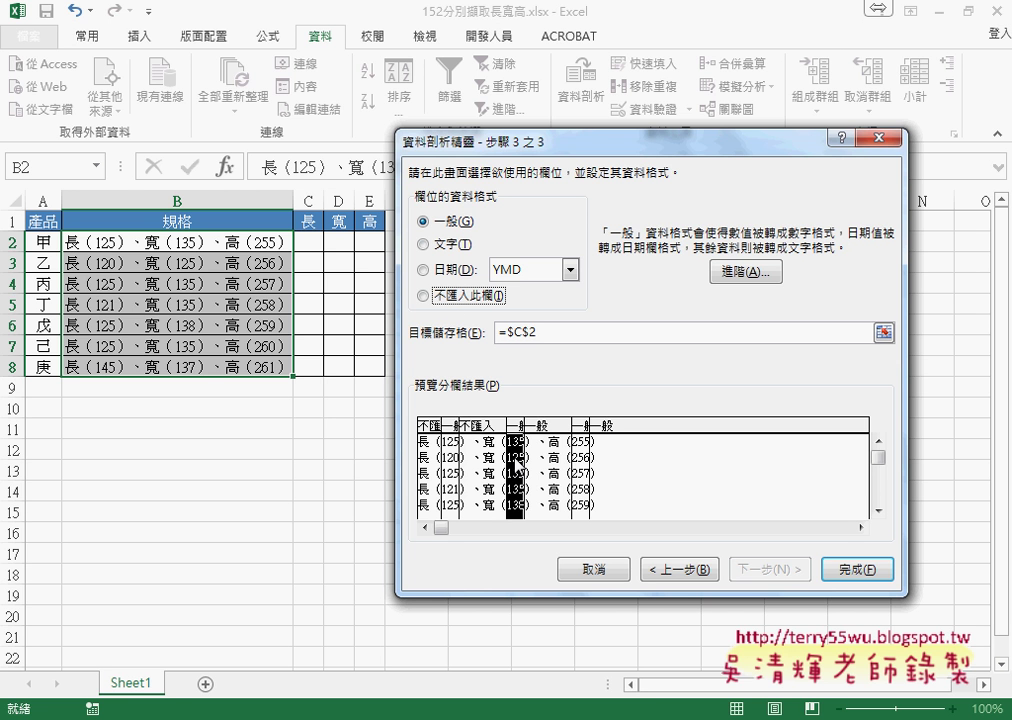
left_click(543, 460)
left_click(440, 296)
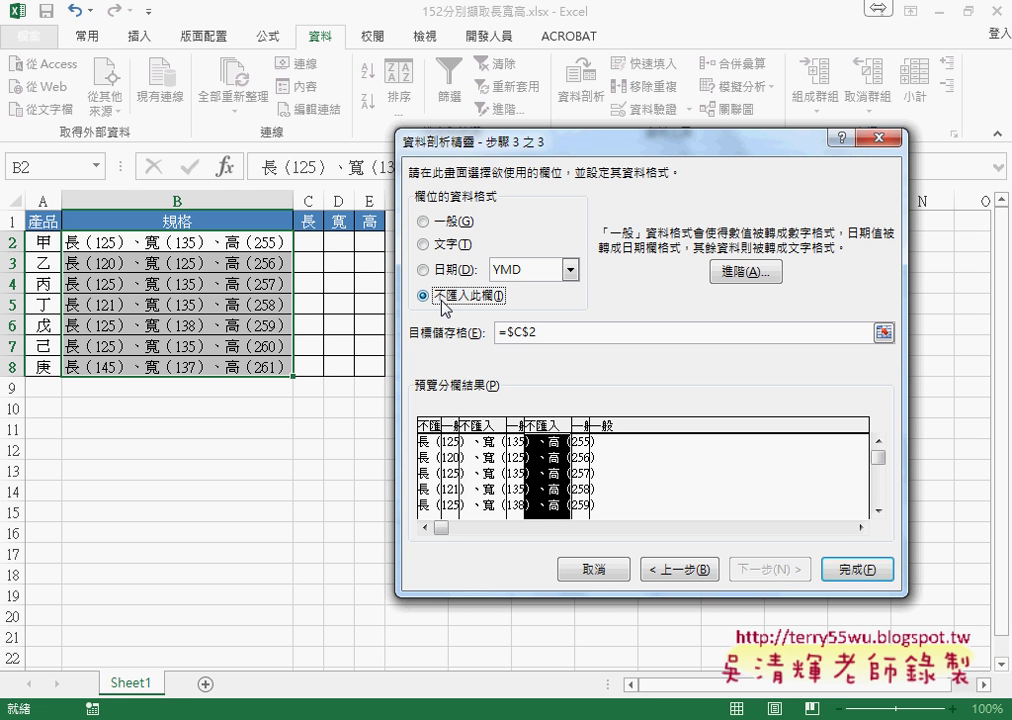
left_click(617, 453)
left_click(455, 296)
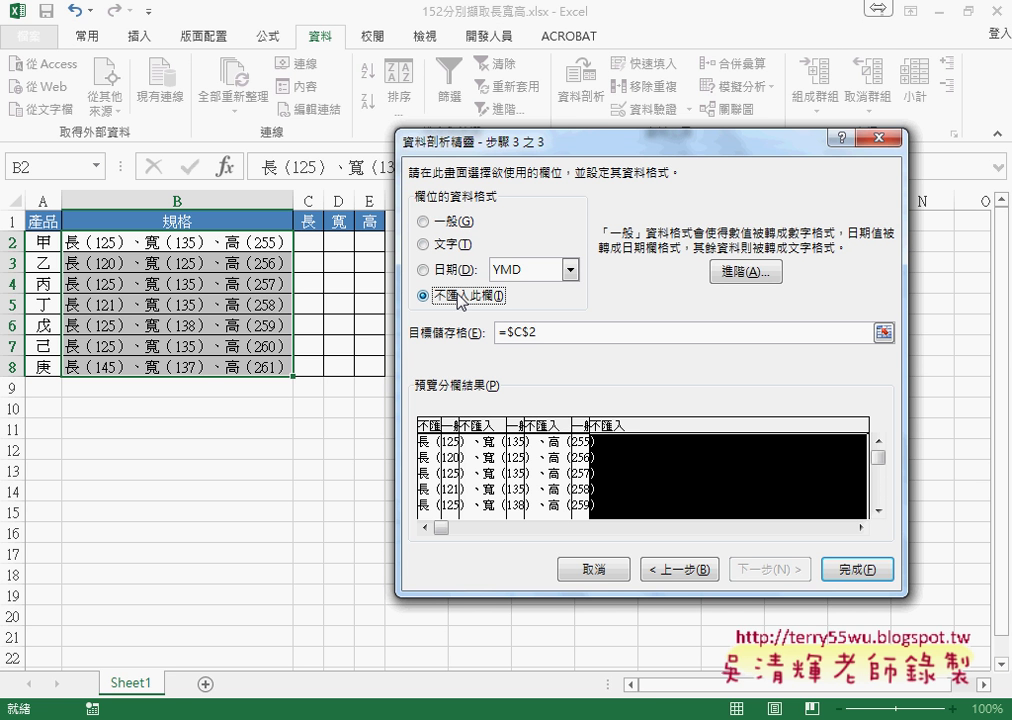
left_click(855, 573)
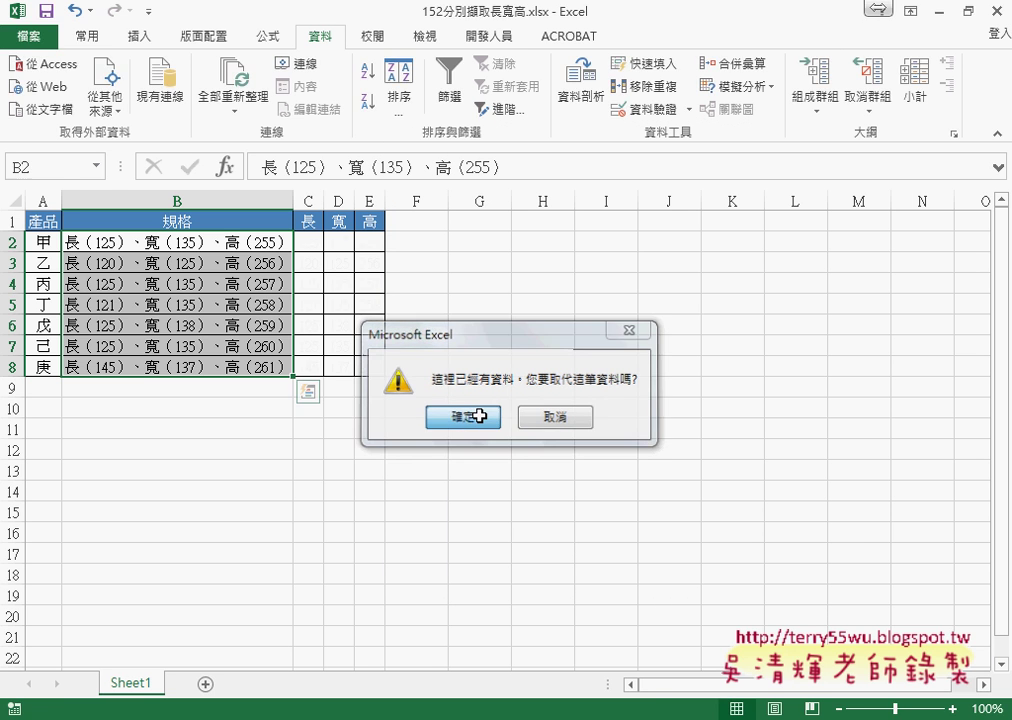
Step: Confirm replacing the existing cells, then clear the split numbers from C2:E8
left_click(482, 420)
left_click_drag(310, 243, 372, 368)
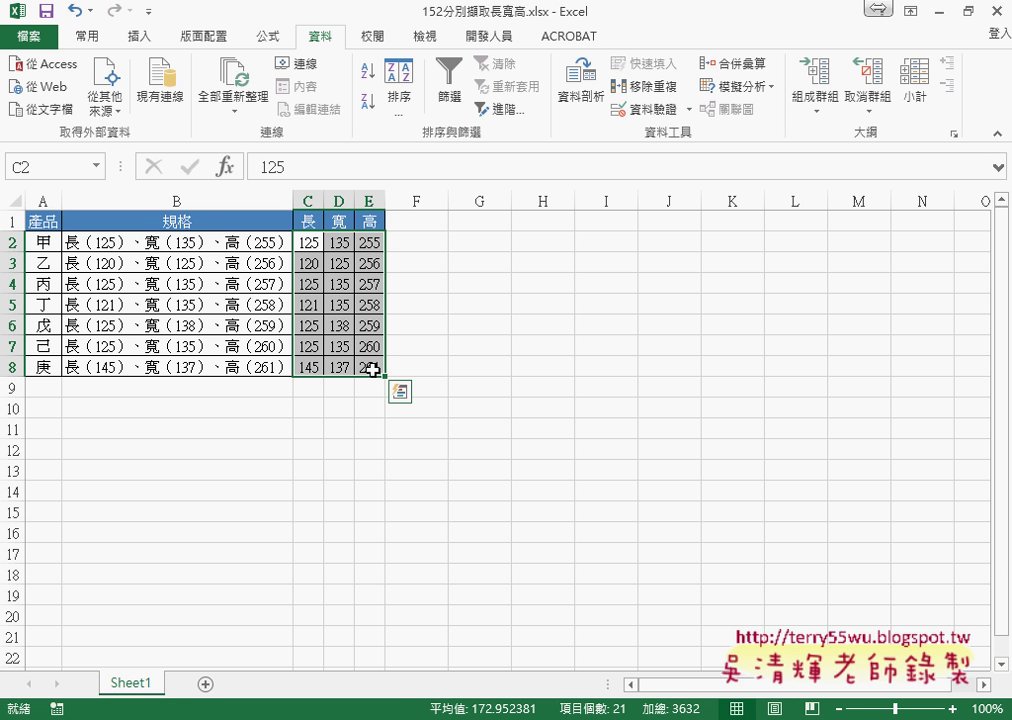
key("Delete")
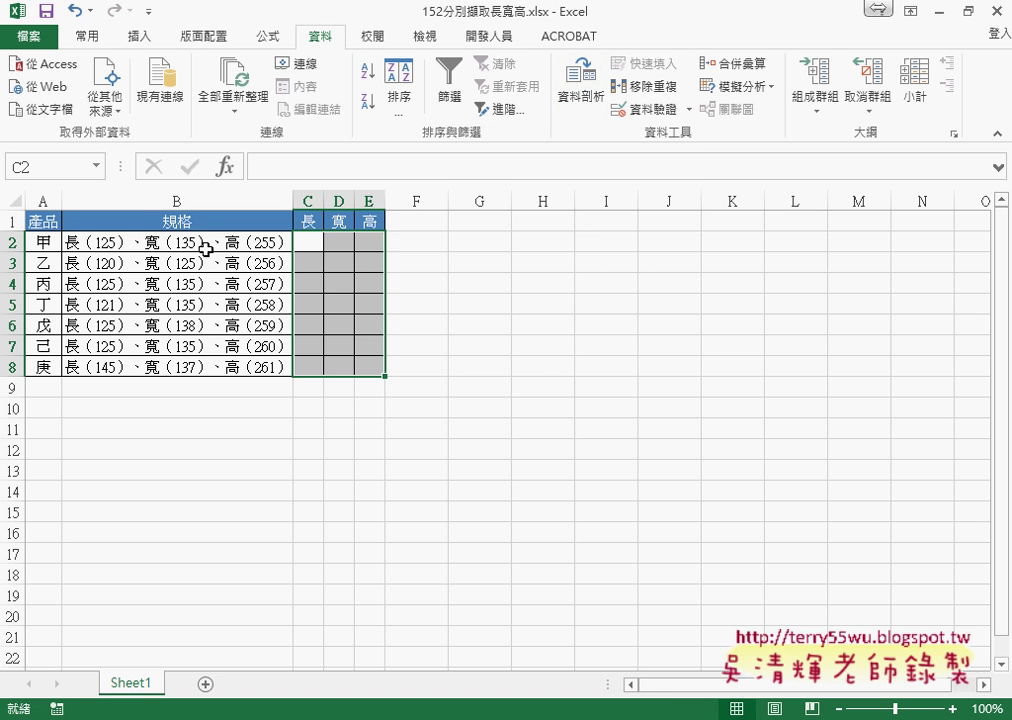
left_click_drag(192, 244, 180, 325)
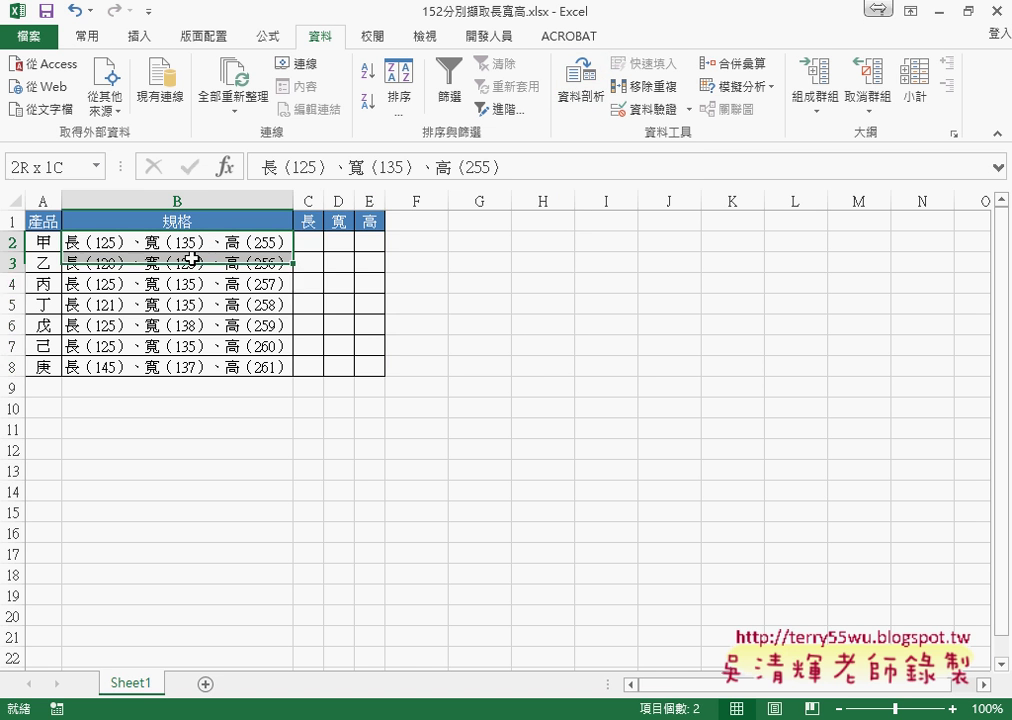
left_click_drag(200, 244, 175, 367)
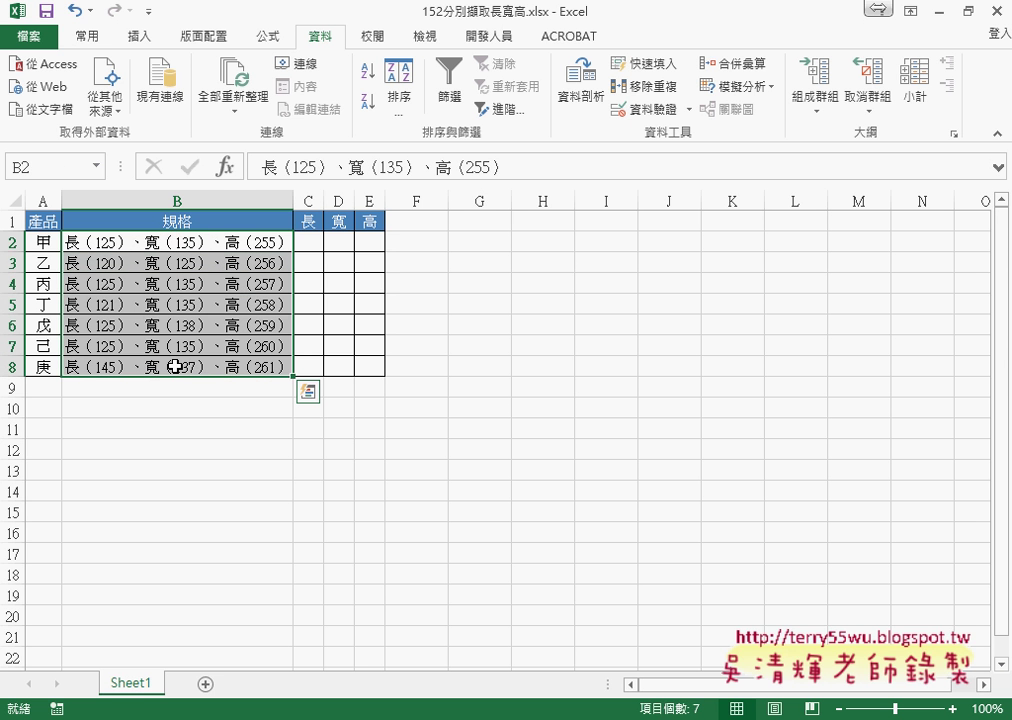
left_click(213, 196)
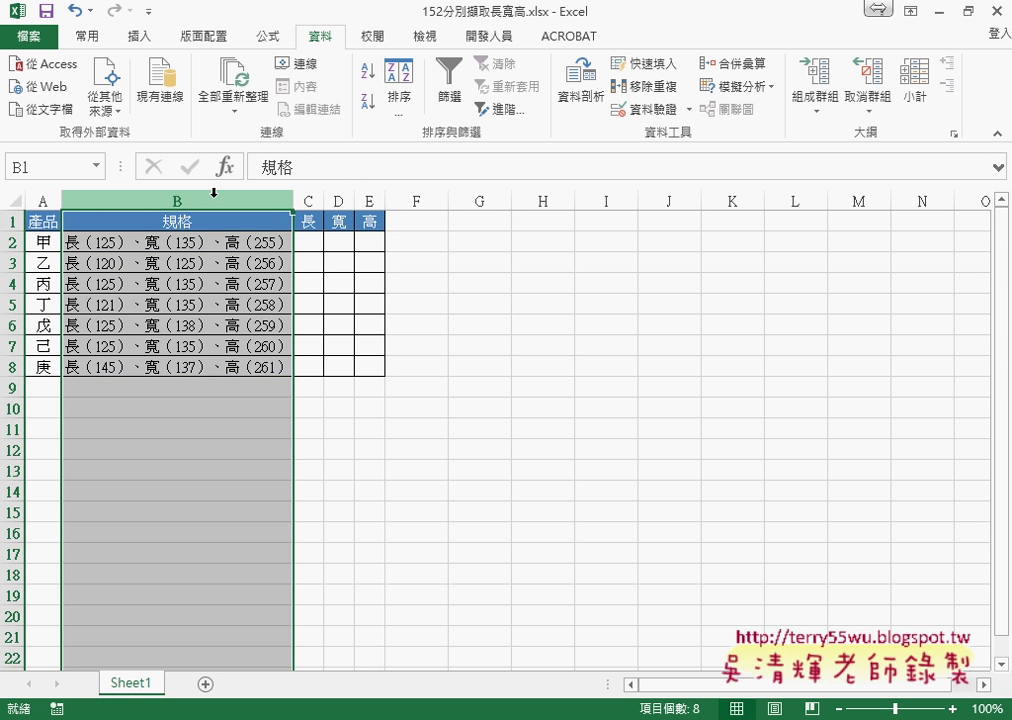
left_click(46, 240)
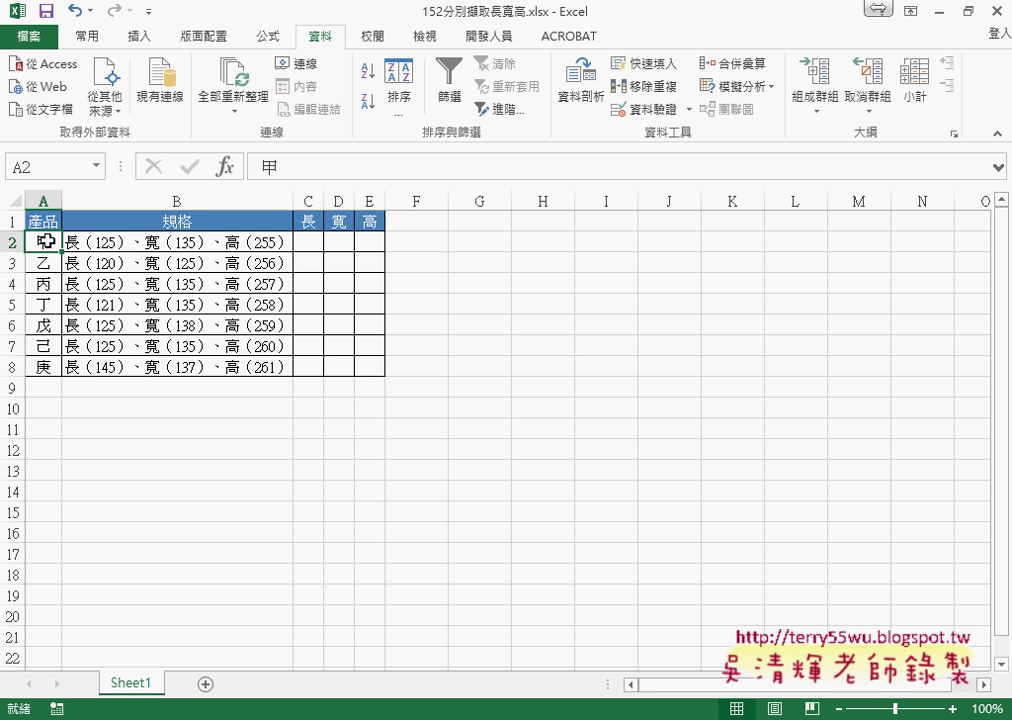
left_click_drag(152, 242, 175, 370)
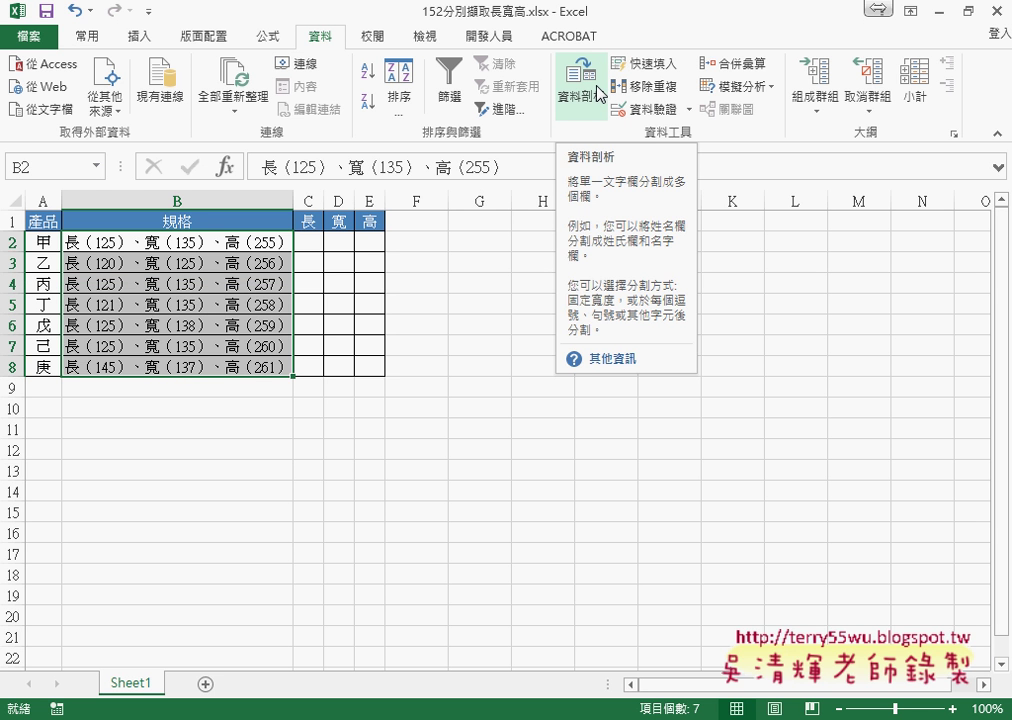
left_click(545, 348)
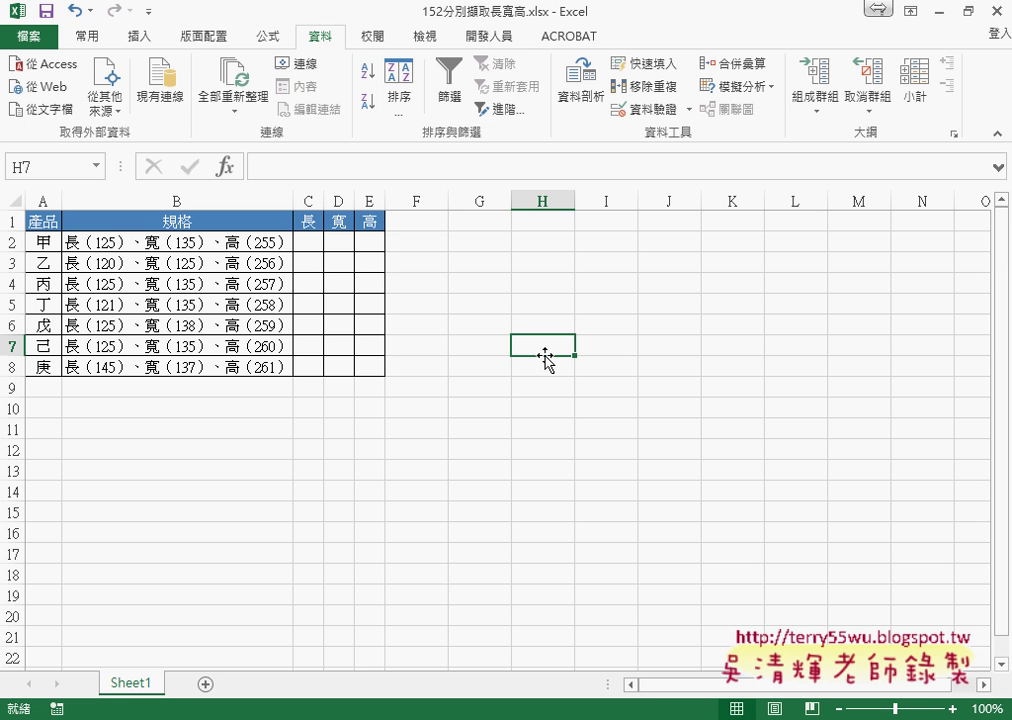
Step: Start recording a new macro named 資料剖析, picking 剖 and 析 from the IME candidates
left_click(490, 40)
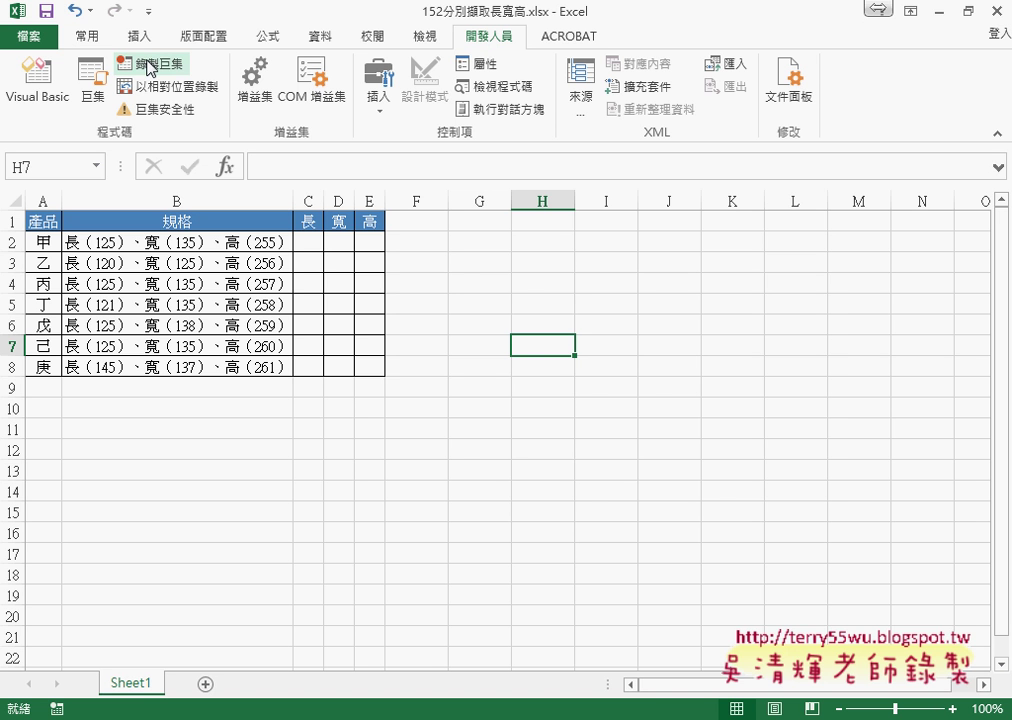
left_click(150, 66)
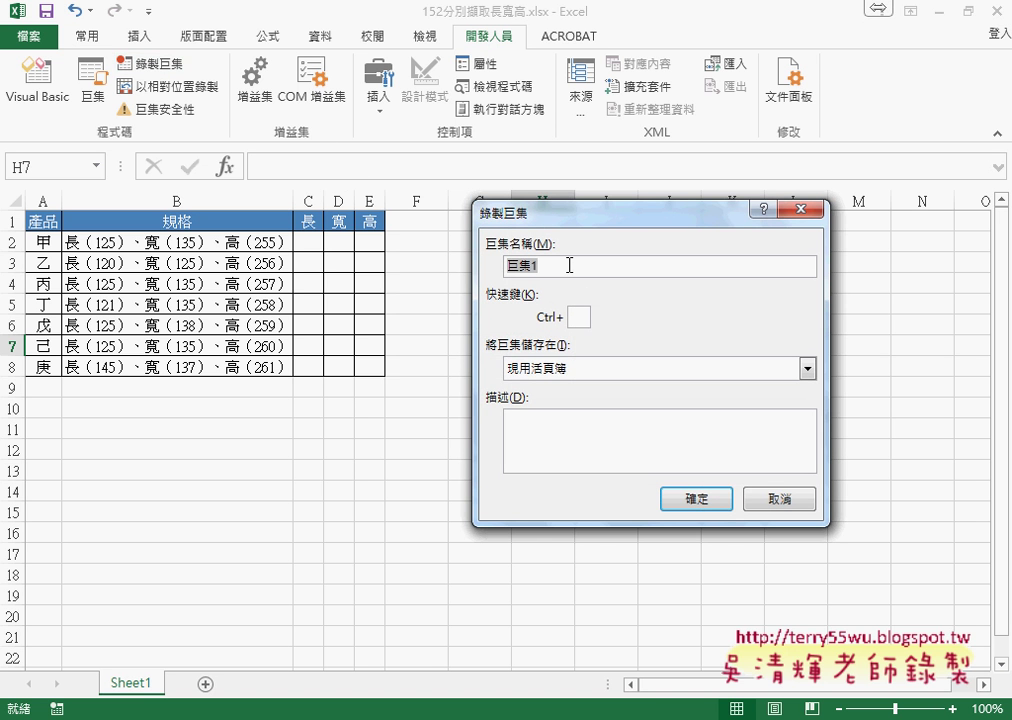
type("資料欄")
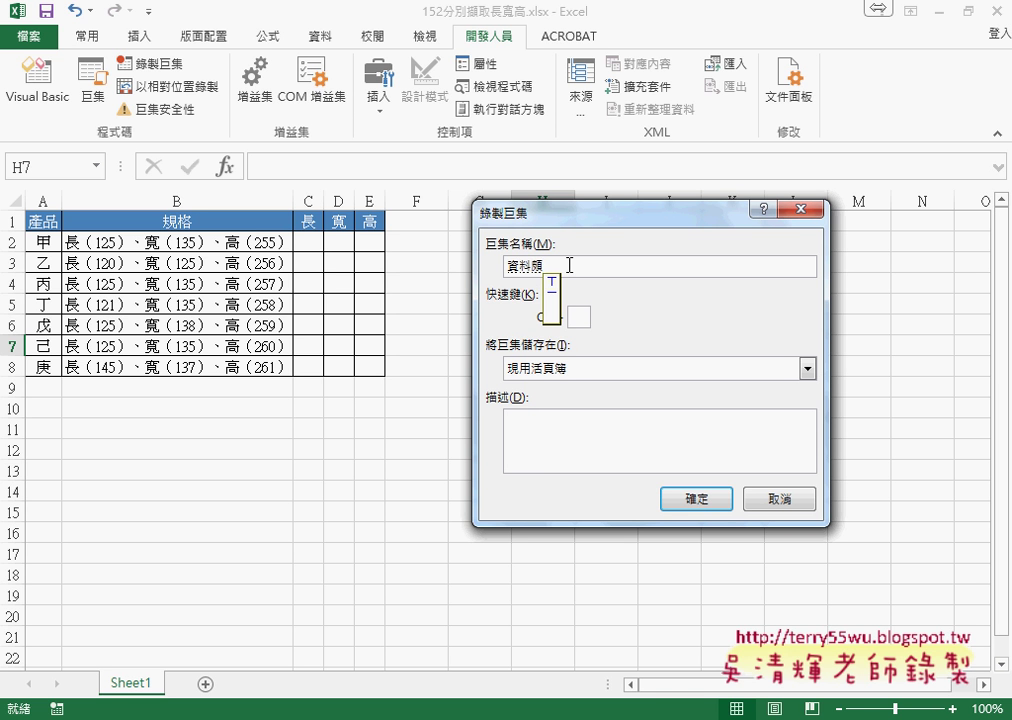
type("擷取")
key("Down")
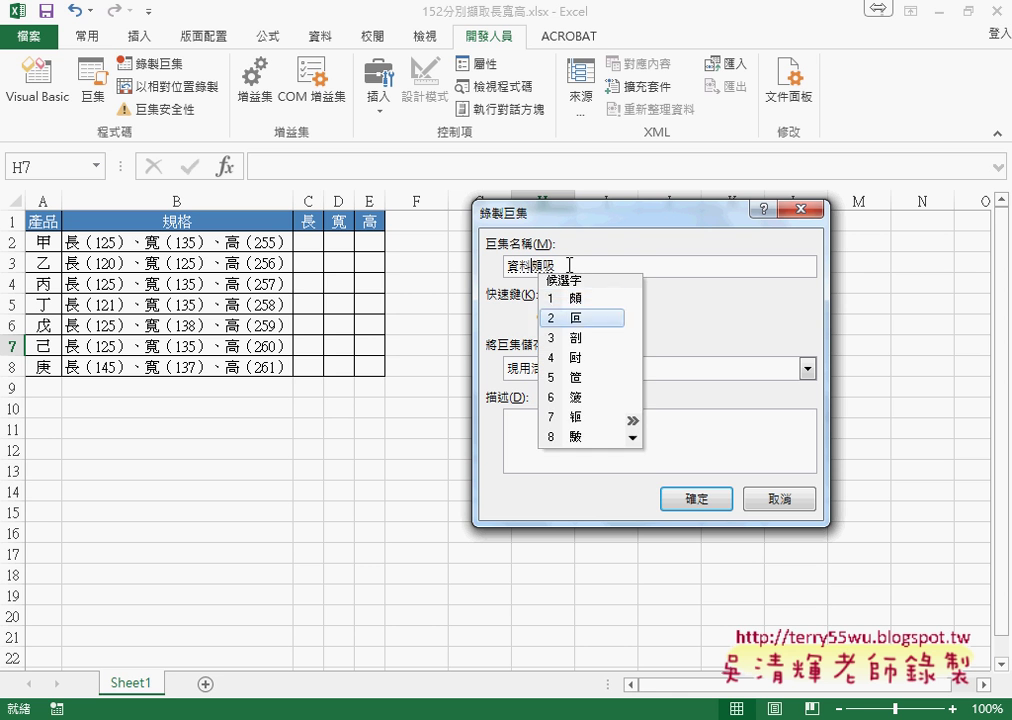
key("Down")
key("Return")
key("Down")
key("Down")
key("Down")
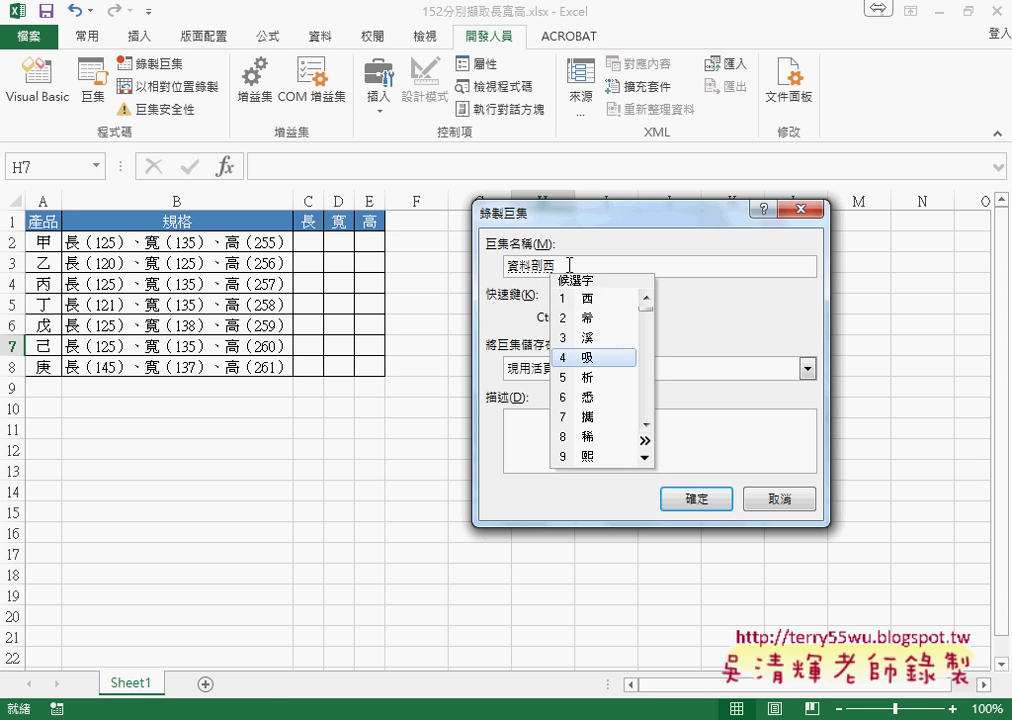
key("Down")
key("Return")
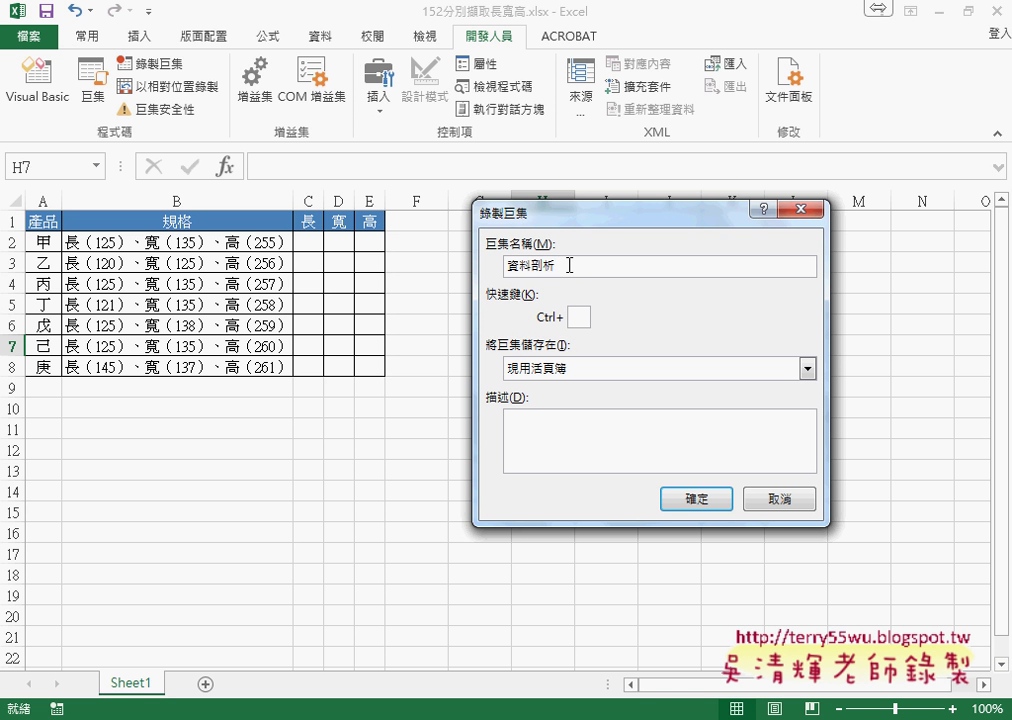
left_click(697, 497)
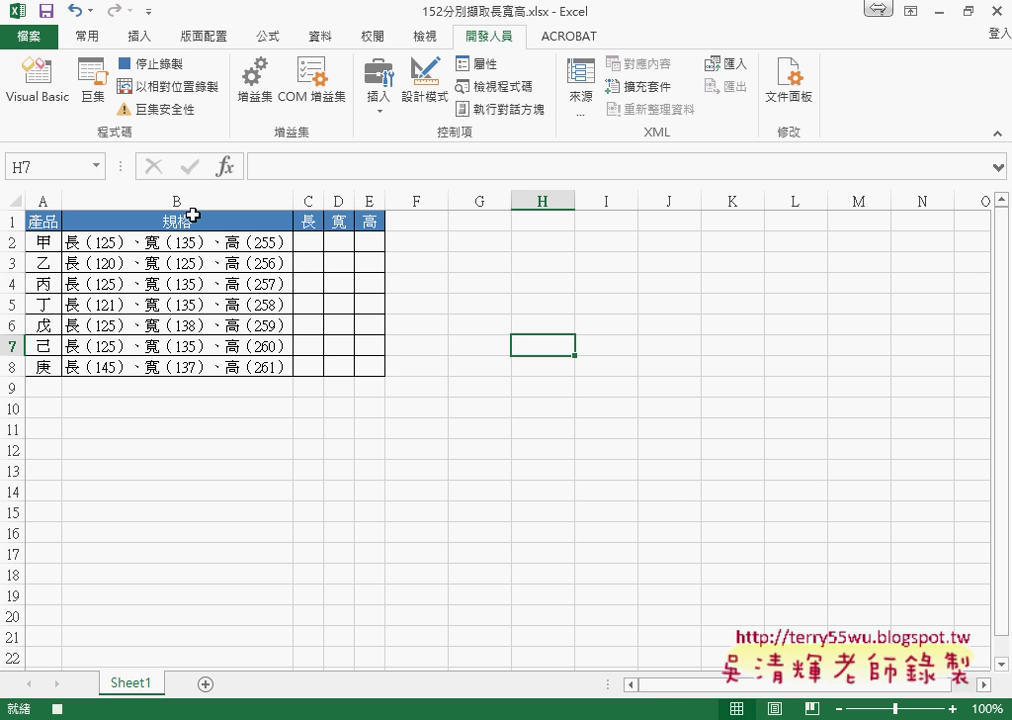
Step: Select B2:B8 and start Text to Columns with 固定寬度 splitting
left_click_drag(185, 263, 180, 362)
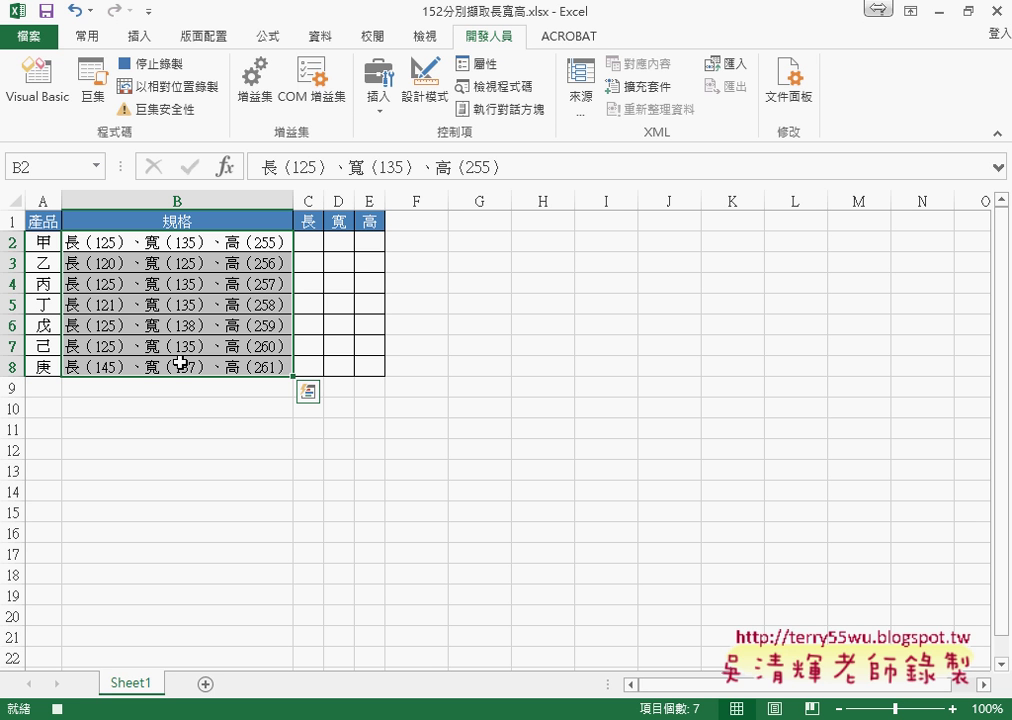
left_click(321, 37)
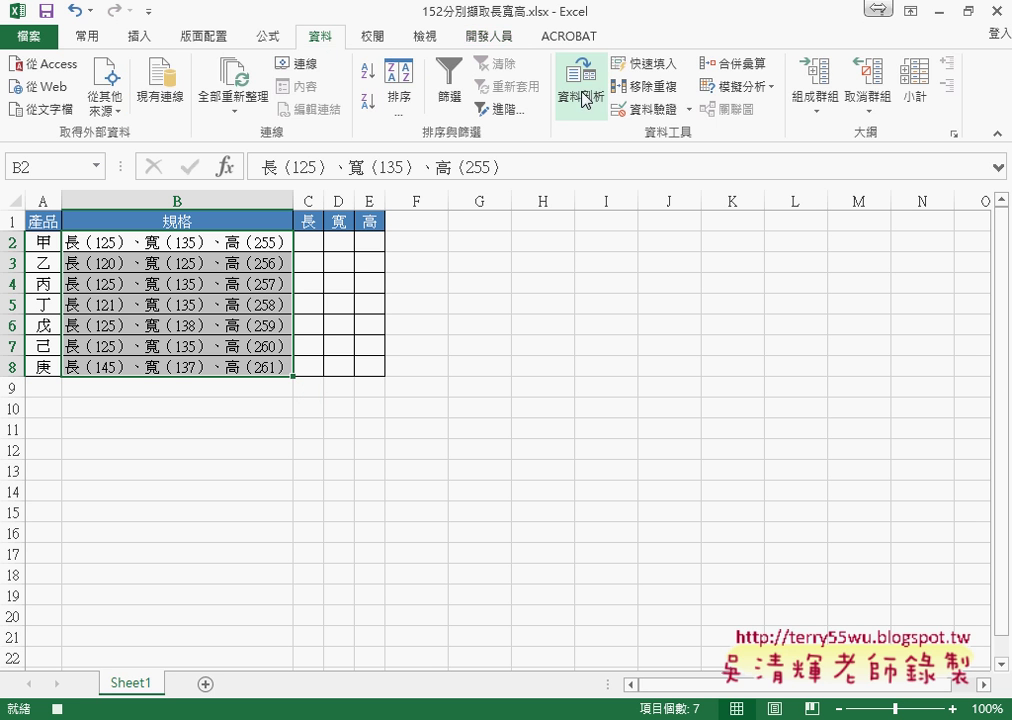
left_click(593, 93)
left_click(470, 287)
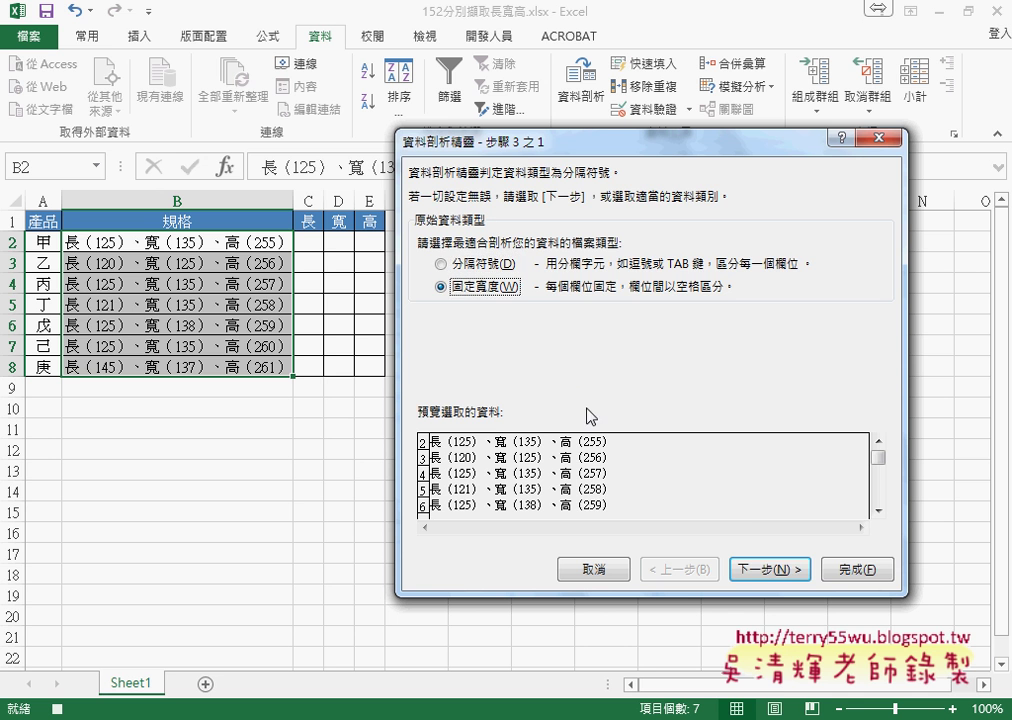
left_click(783, 570)
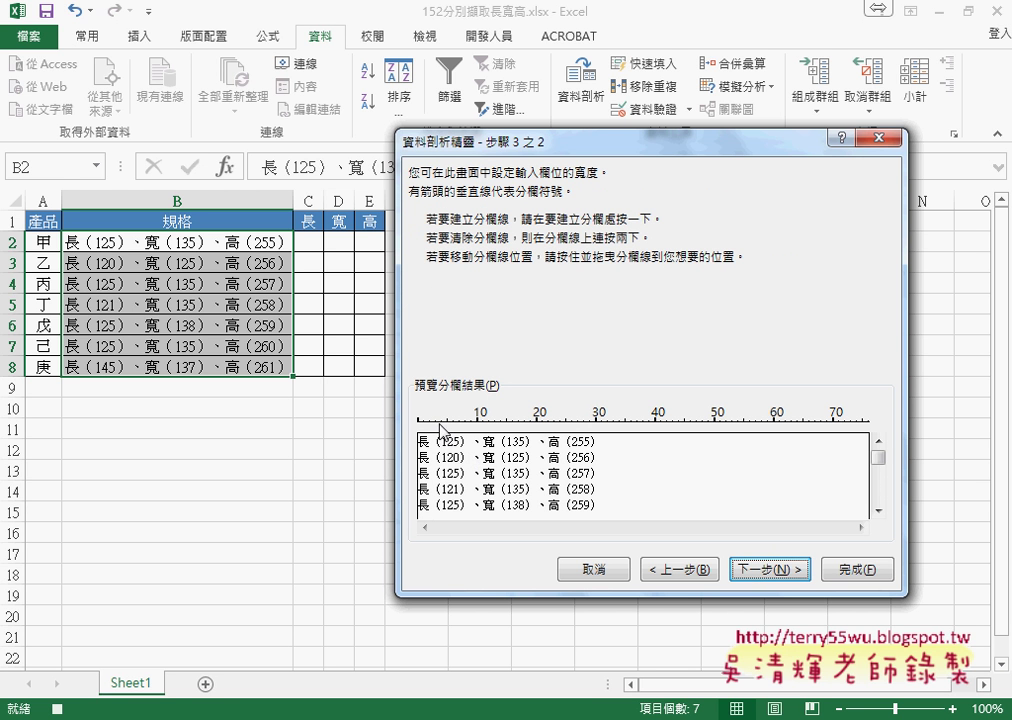
Step: Place six breaks around the length, width and height numbers and advance to step 3
left_click(441, 428)
left_click(459, 428)
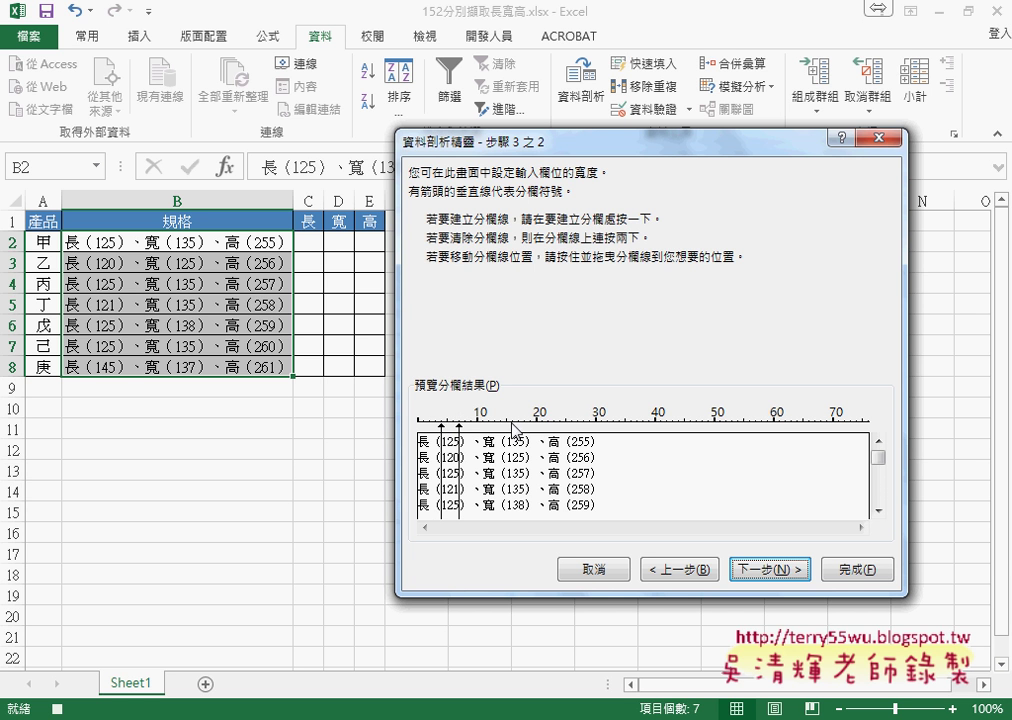
left_click(507, 428)
left_click(524, 428)
left_click(571, 425)
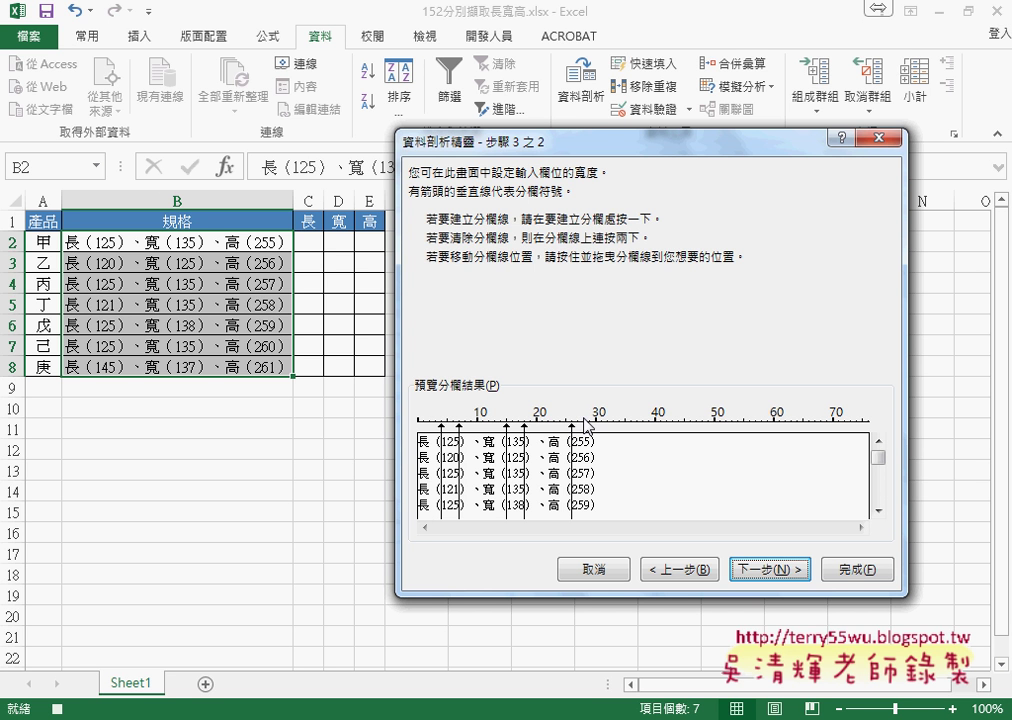
left_click(590, 428)
left_click(760, 571)
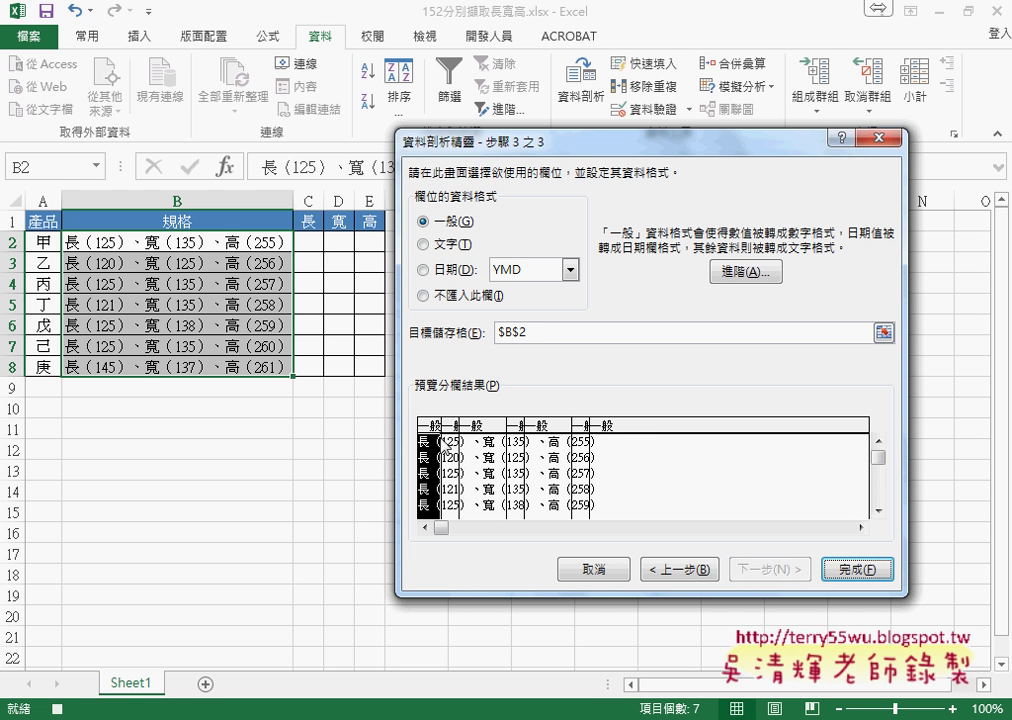
Step: Mark the leading, middle and trailing text columns as 不匯入此欄
left_click(424, 296)
left_click(485, 473)
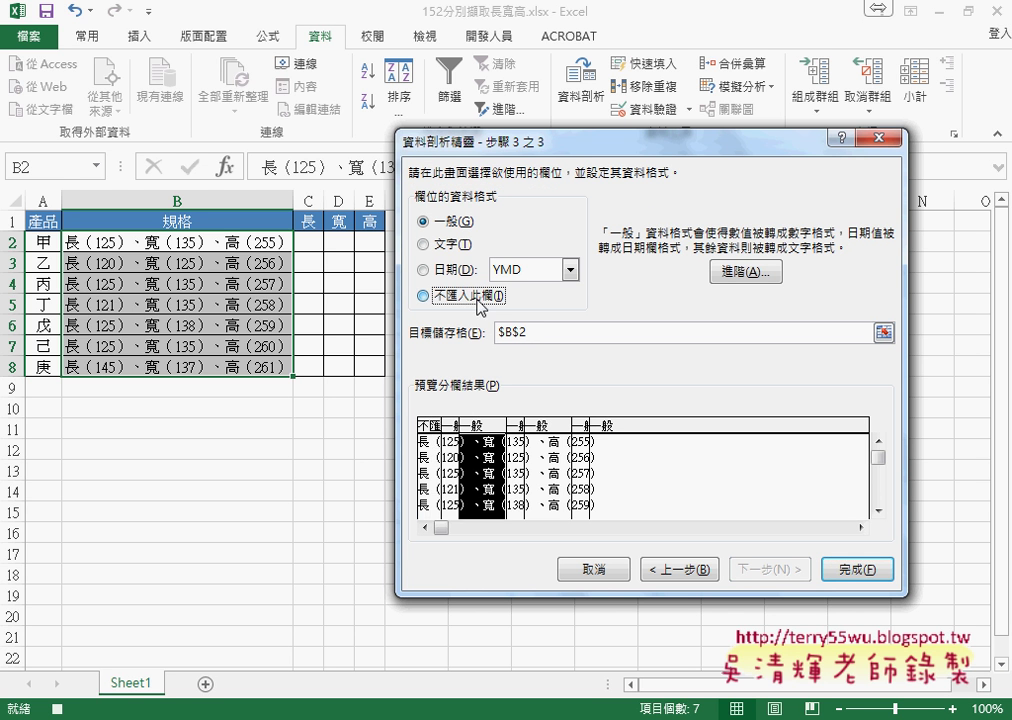
left_click(424, 296)
left_click(548, 473)
left_click(470, 298)
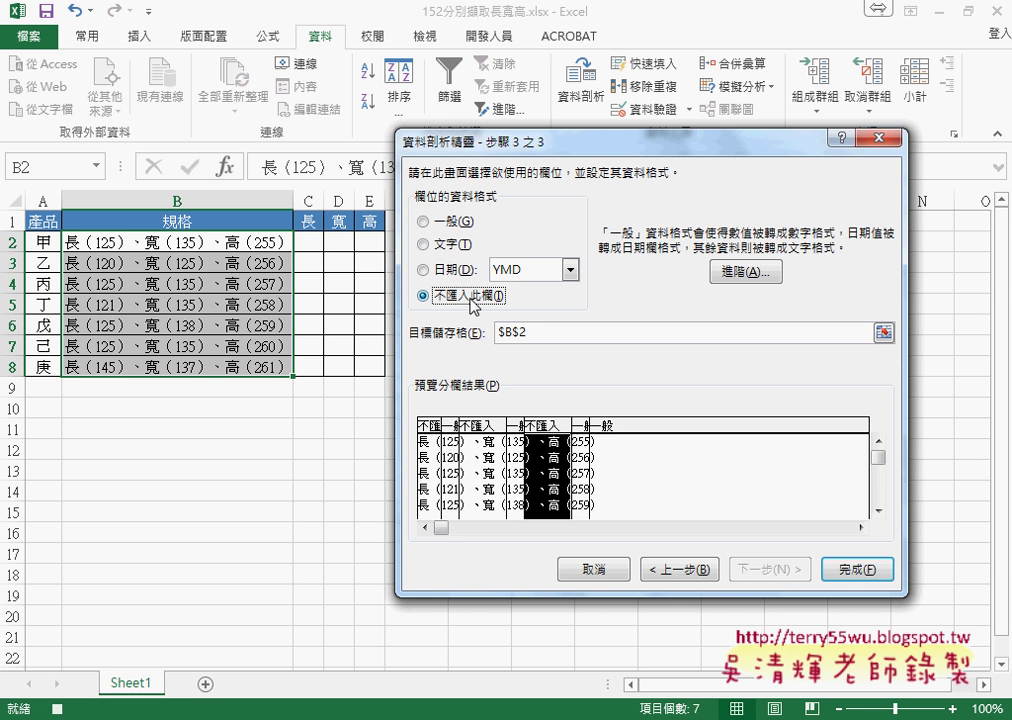
left_click(621, 468)
left_click(480, 300)
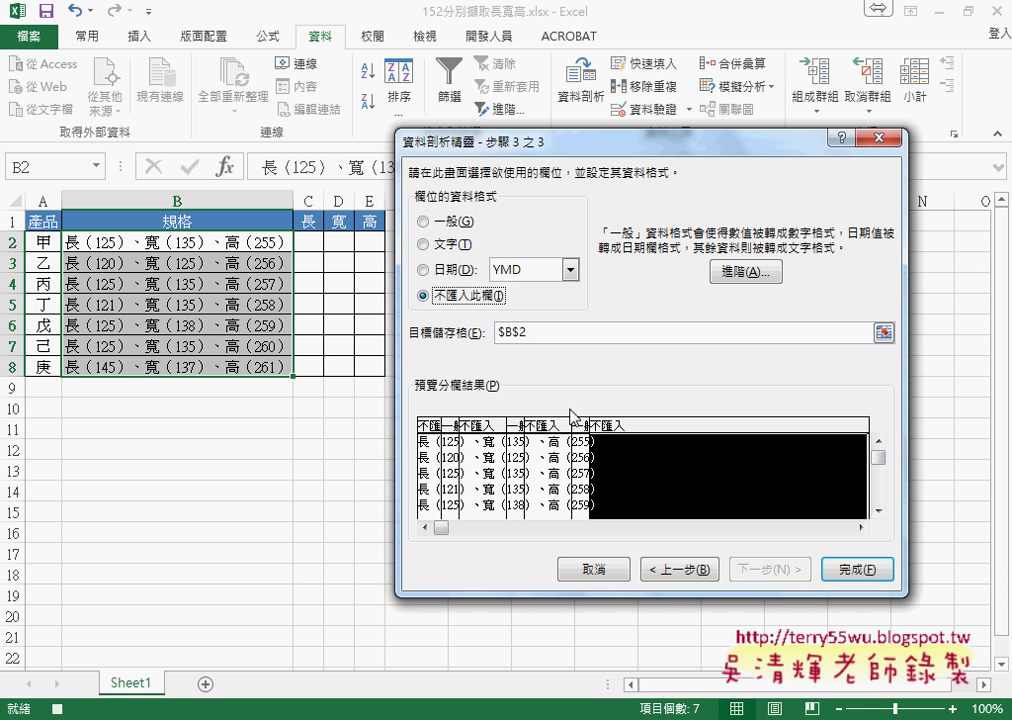
Step: Send the split to C2, finish, confirm replacing existing data, then select G2
left_click(498, 338)
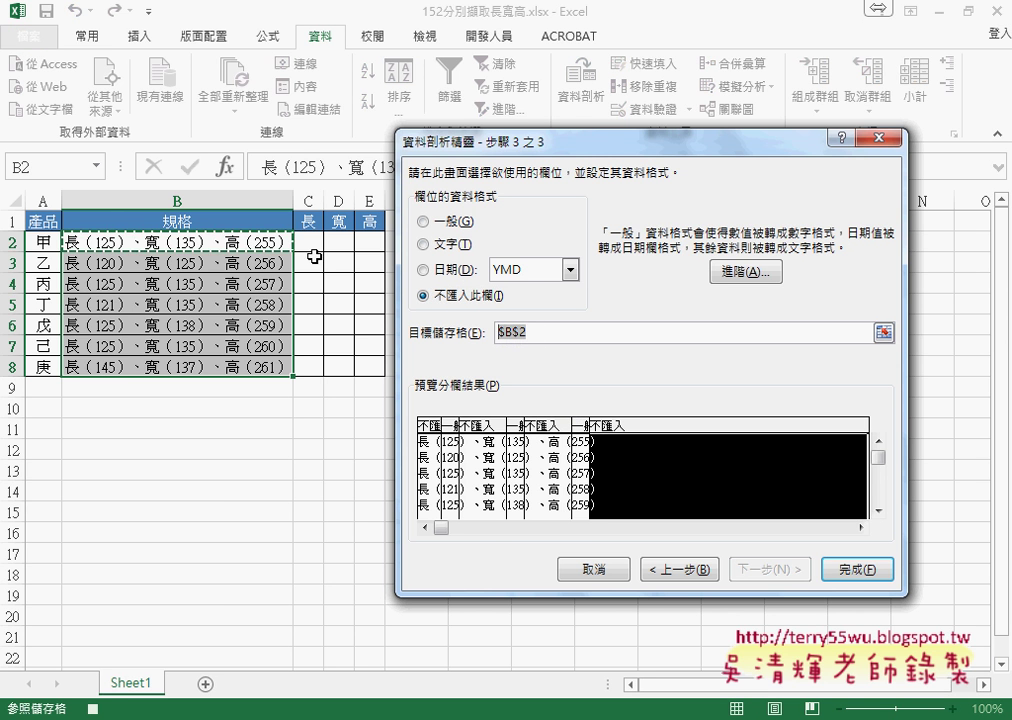
left_click(311, 241)
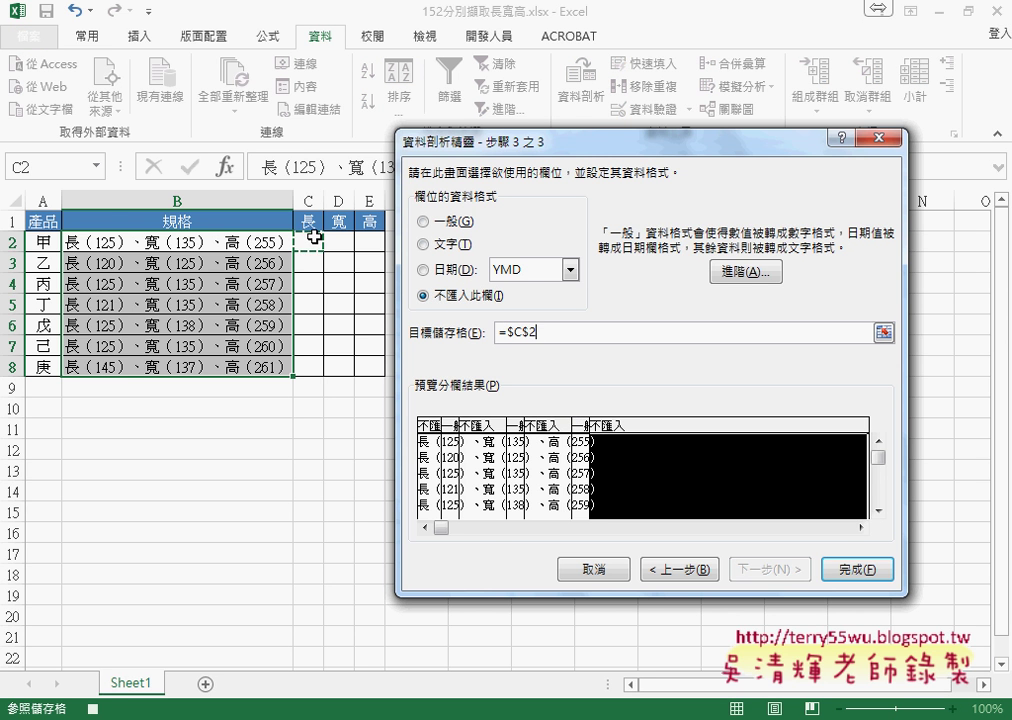
left_click(435, 496)
left_click(476, 492)
left_click(547, 490)
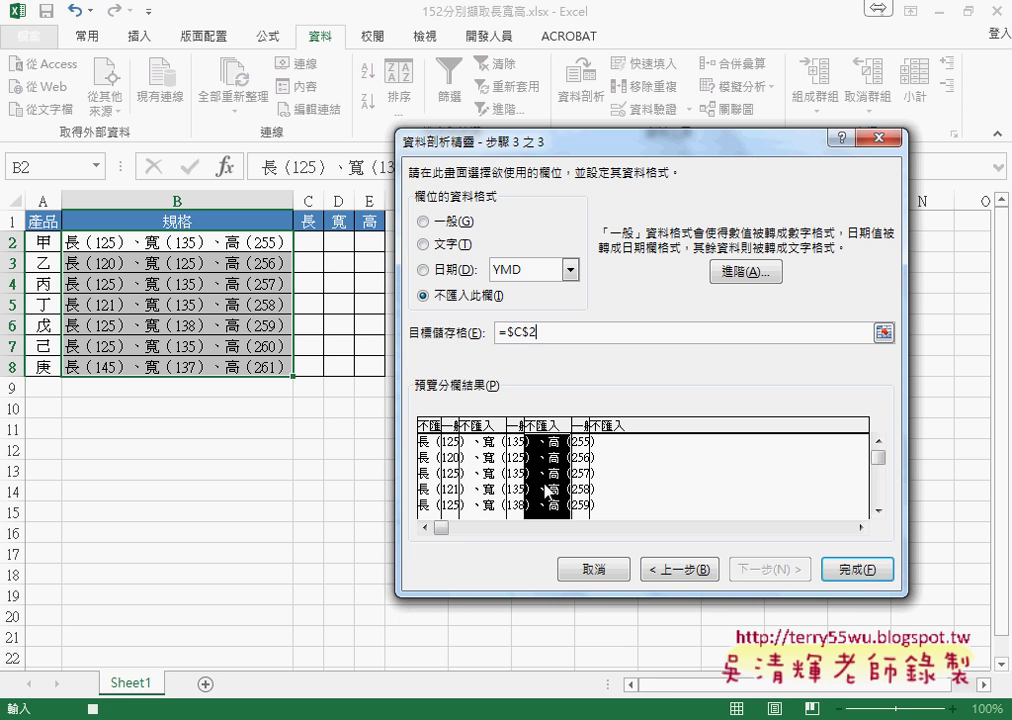
left_click(610, 492)
left_click(858, 572)
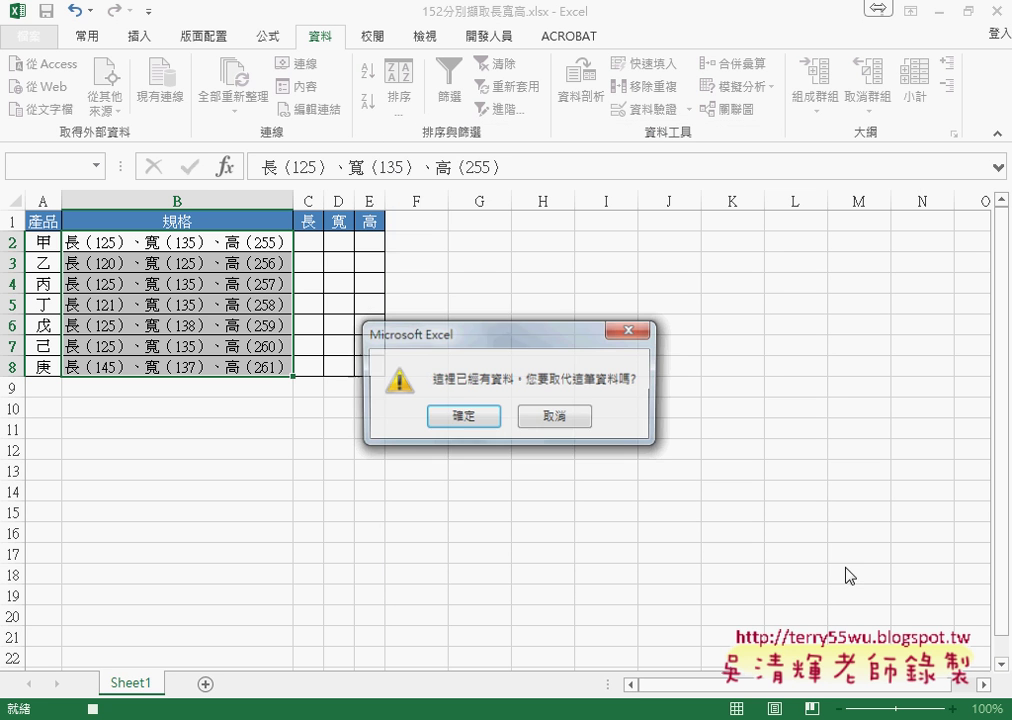
left_click(474, 418)
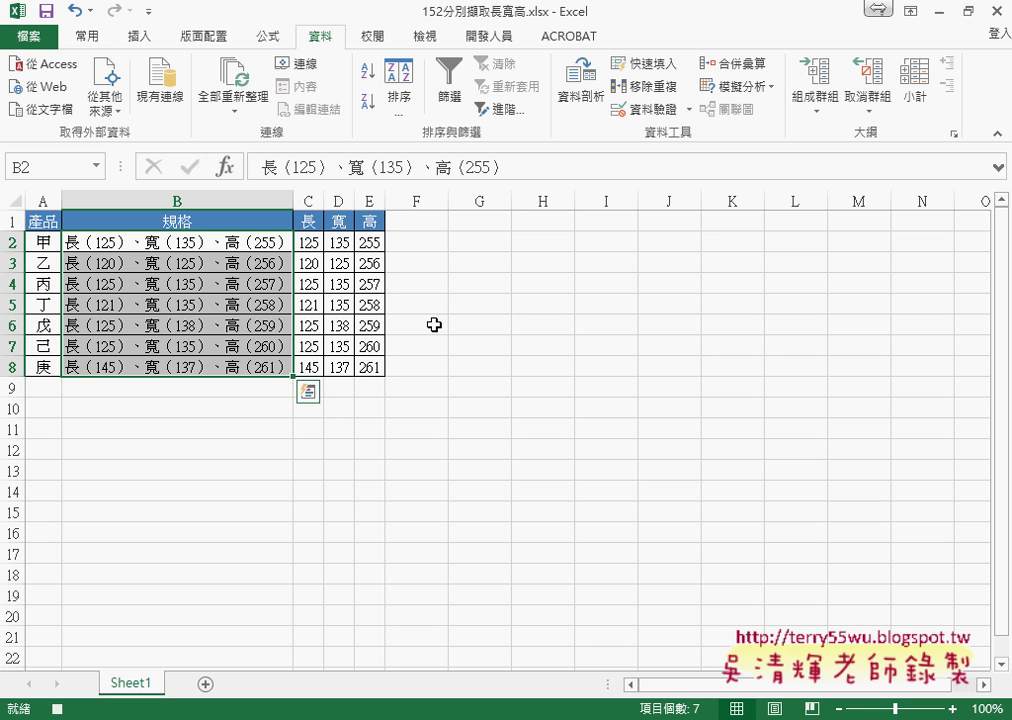
left_click(487, 245)
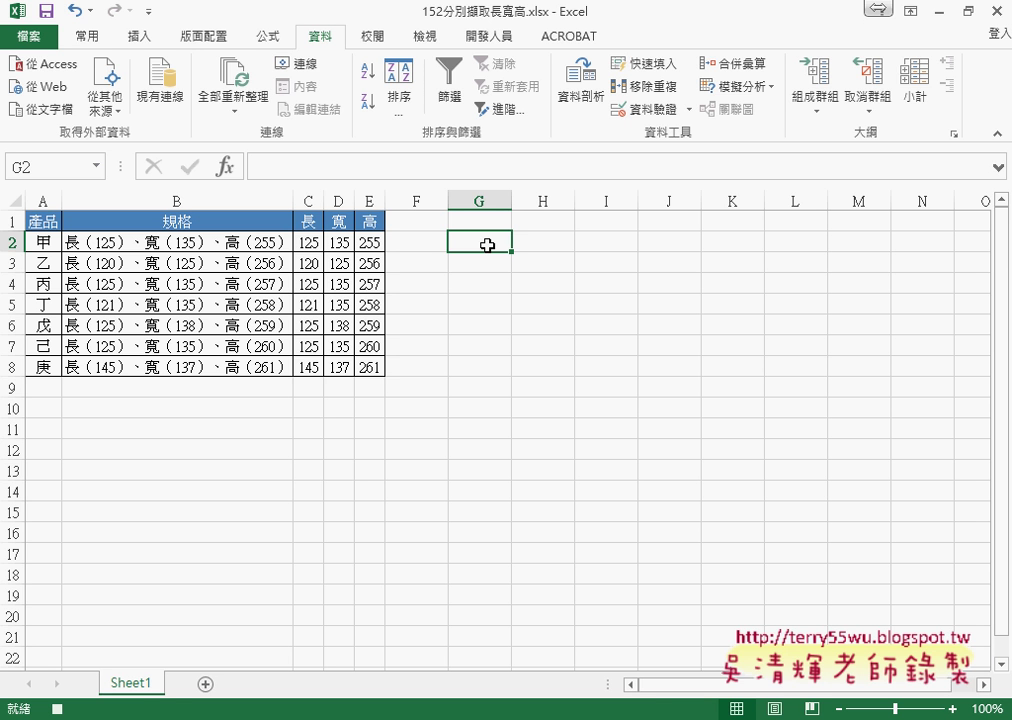
Step: Stop recording and open the 資料剖析 macro for editing
left_click(503, 38)
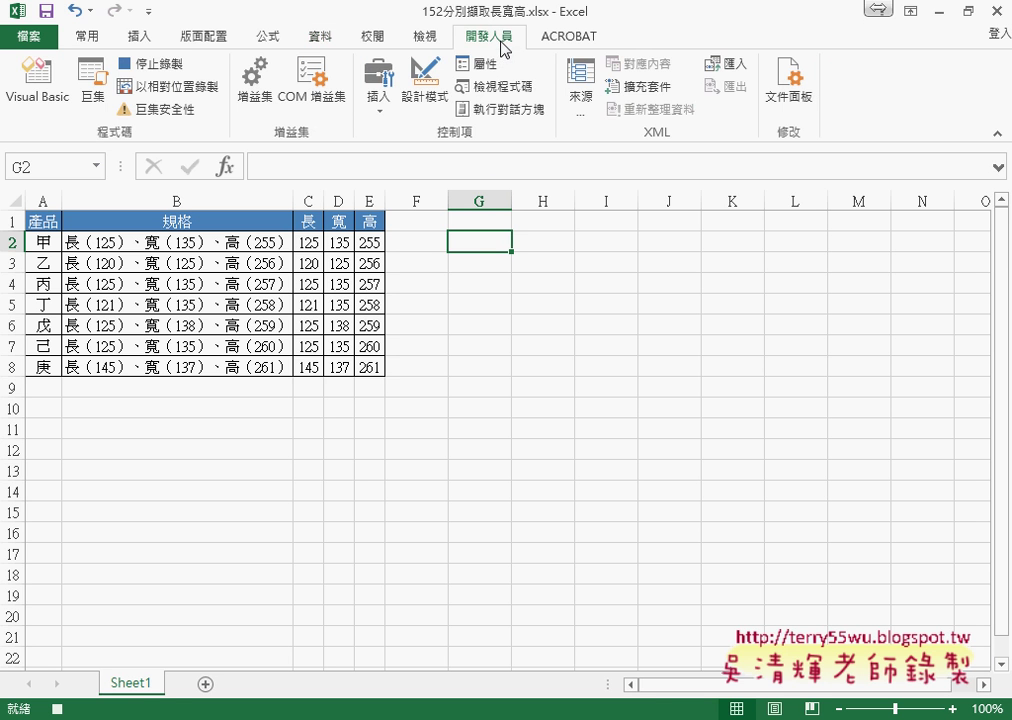
left_click(168, 65)
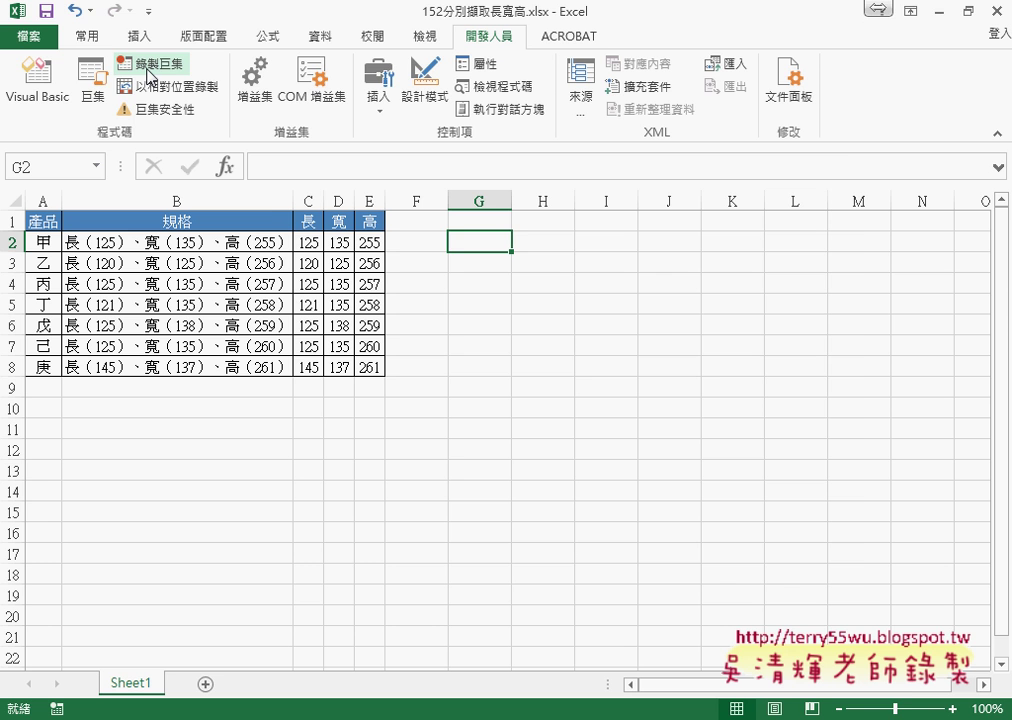
left_click(93, 90)
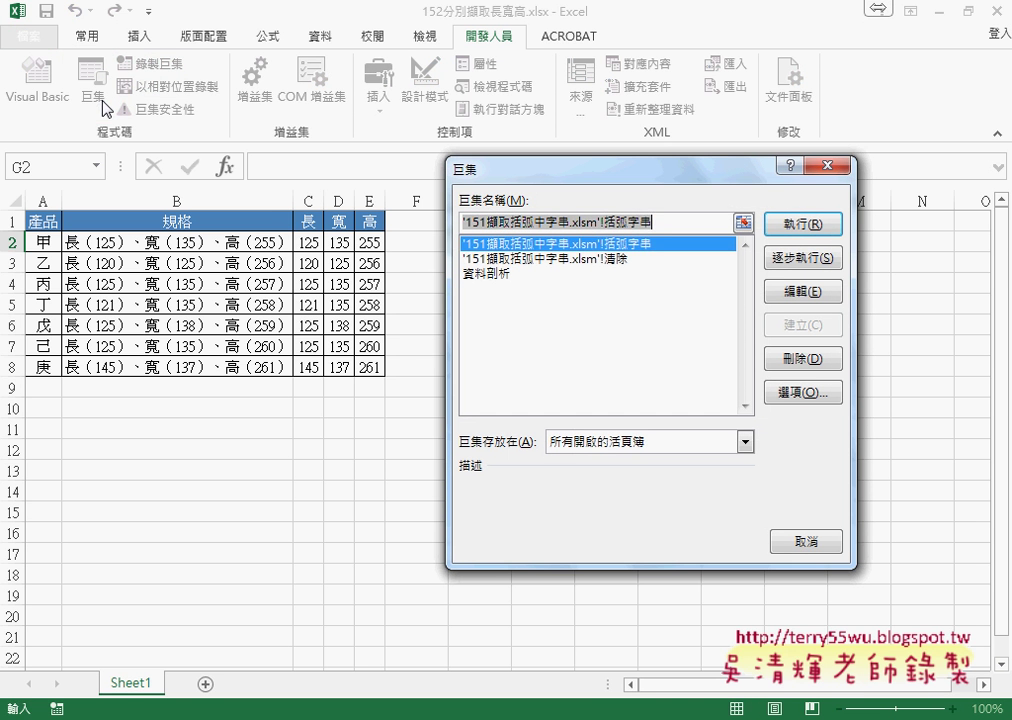
left_click(479, 276)
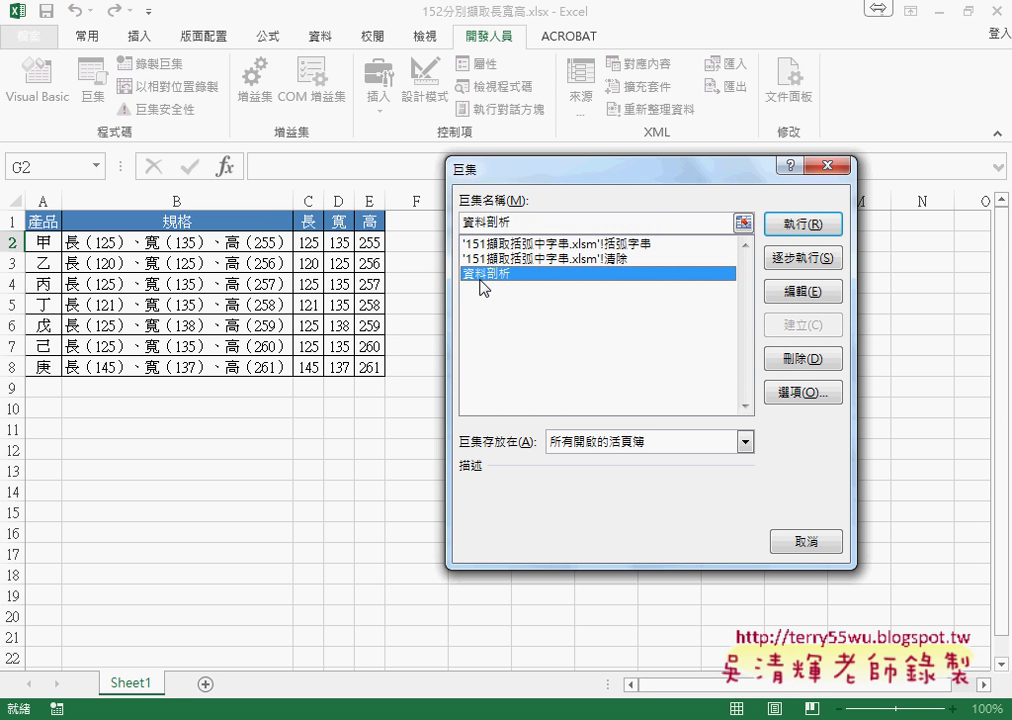
left_click(808, 292)
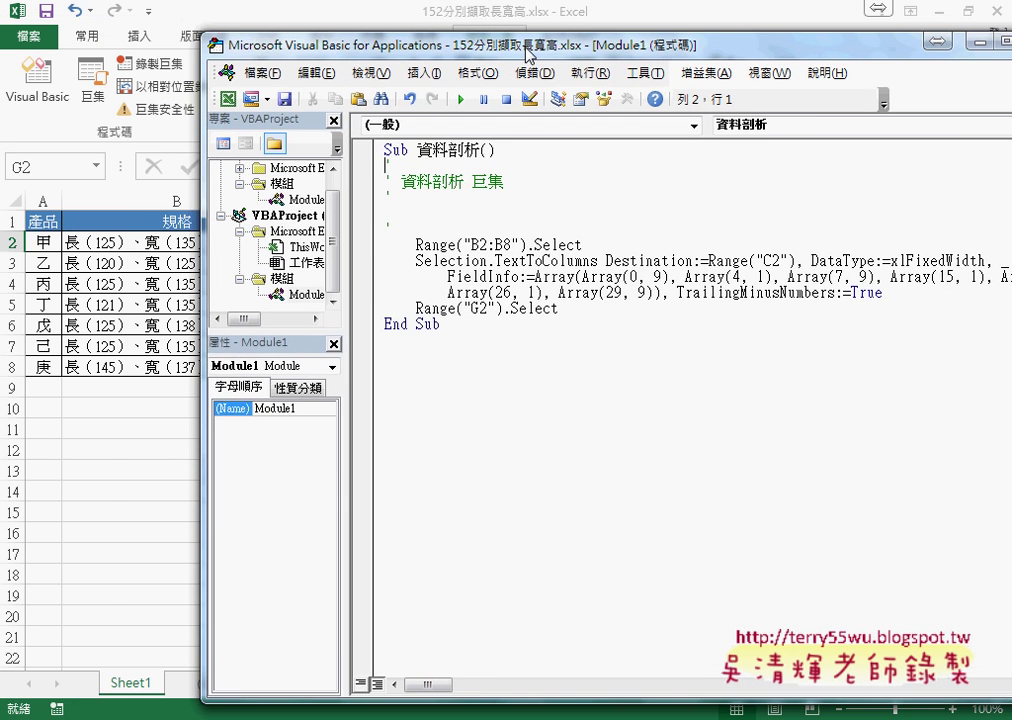
Step: Enlarge the Project pane, open Module1 of the 152 workbook, and select the recorded comment lines
left_click_drag(333, 40, 582, 57)
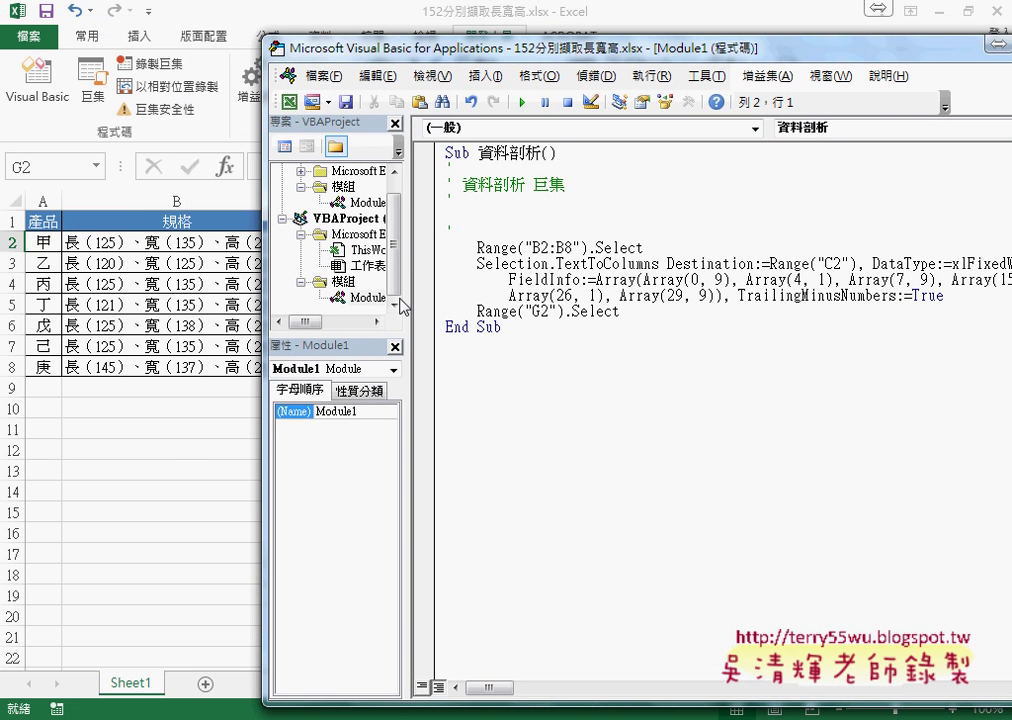
left_click_drag(351, 335, 351, 540)
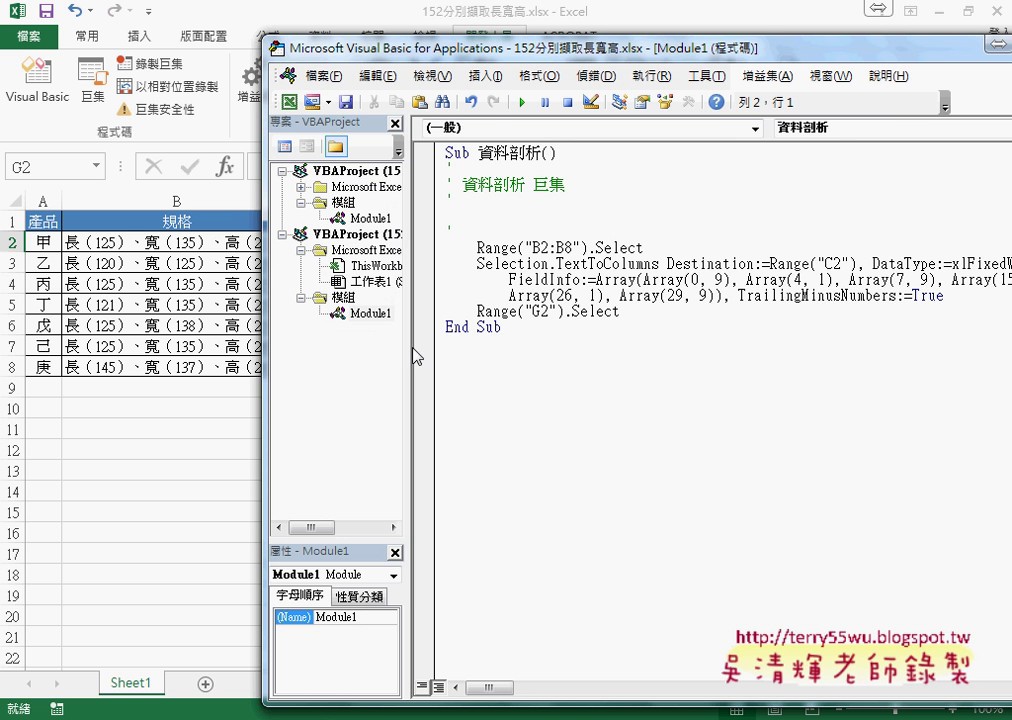
left_click_drag(413, 344, 508, 340)
left_click(405, 238)
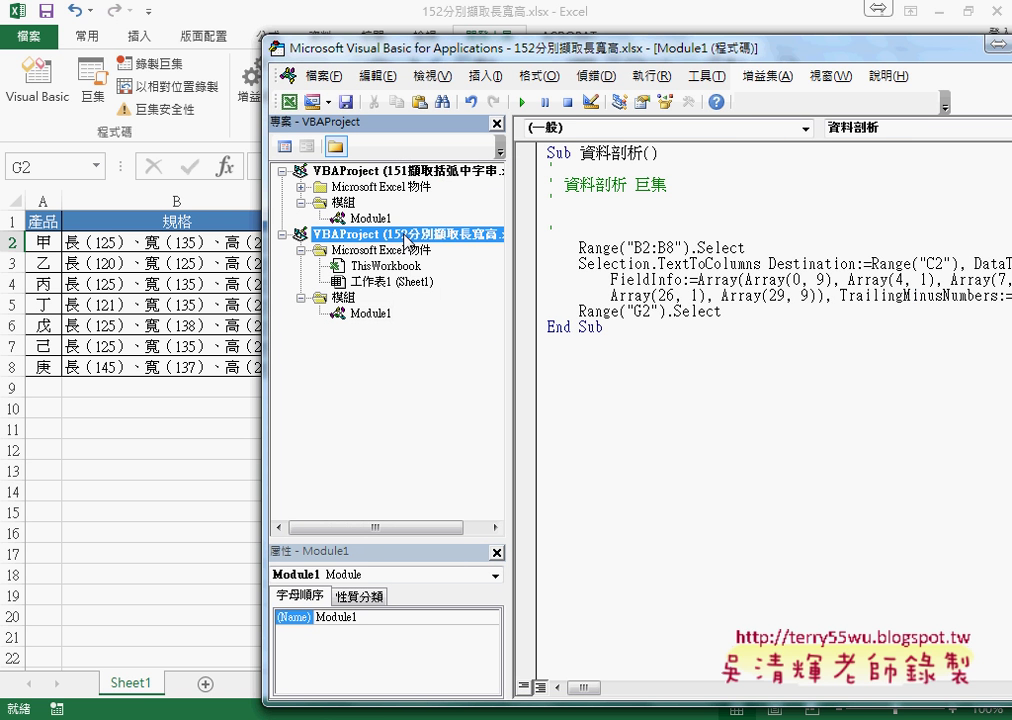
left_click(355, 172)
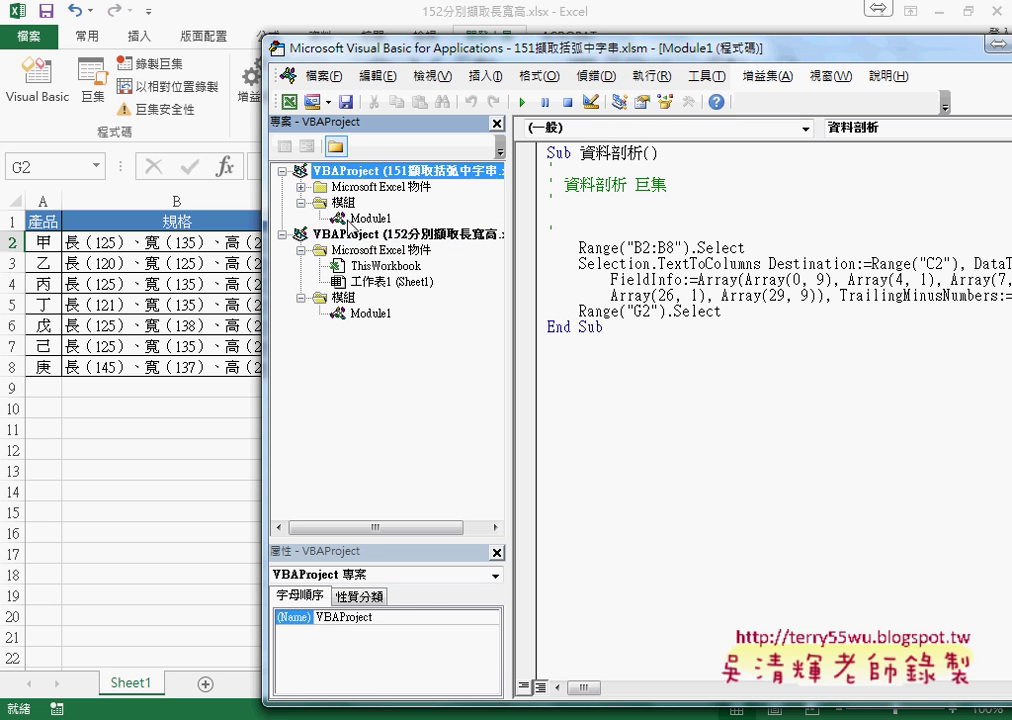
left_click(346, 236)
left_click(372, 314)
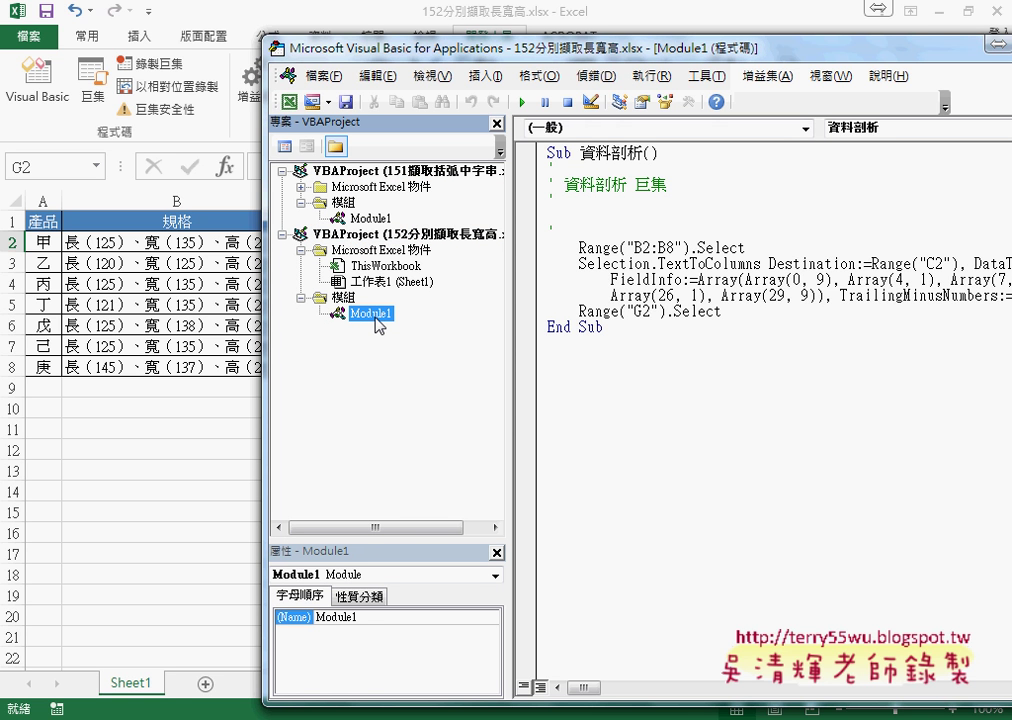
mouse_move(540, 238)
left_mouse_down()
mouse_move(537, 178)
mouse_move(363, 170)
left_mouse_up()
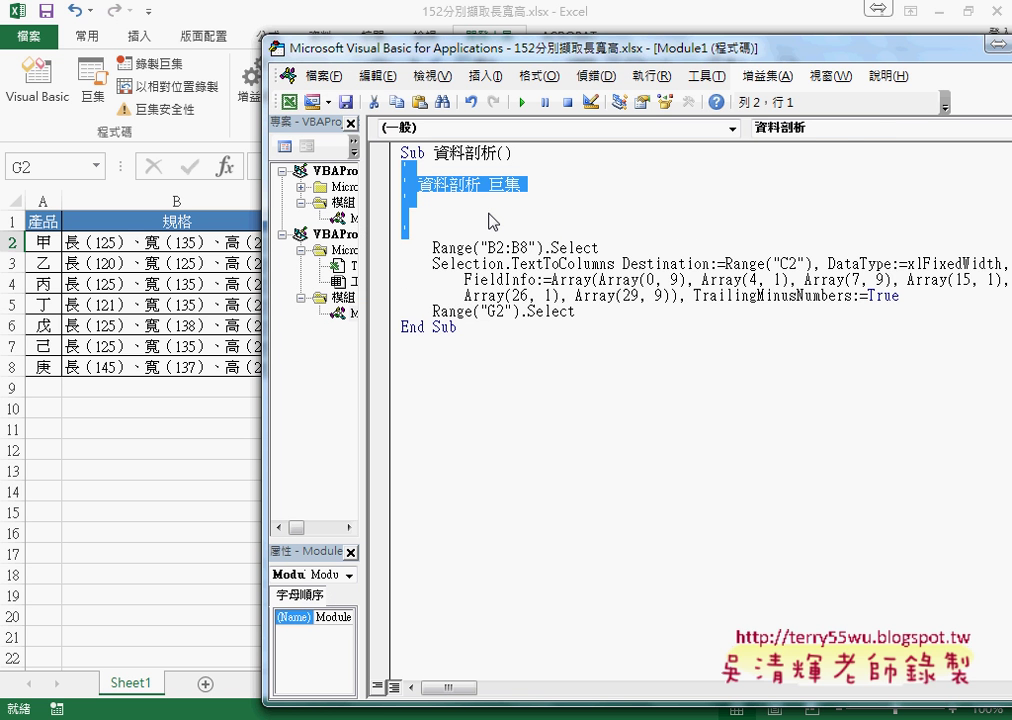
Step: Delete the recorded header comments and add a '1. comment below the Sub line
key("Delete")
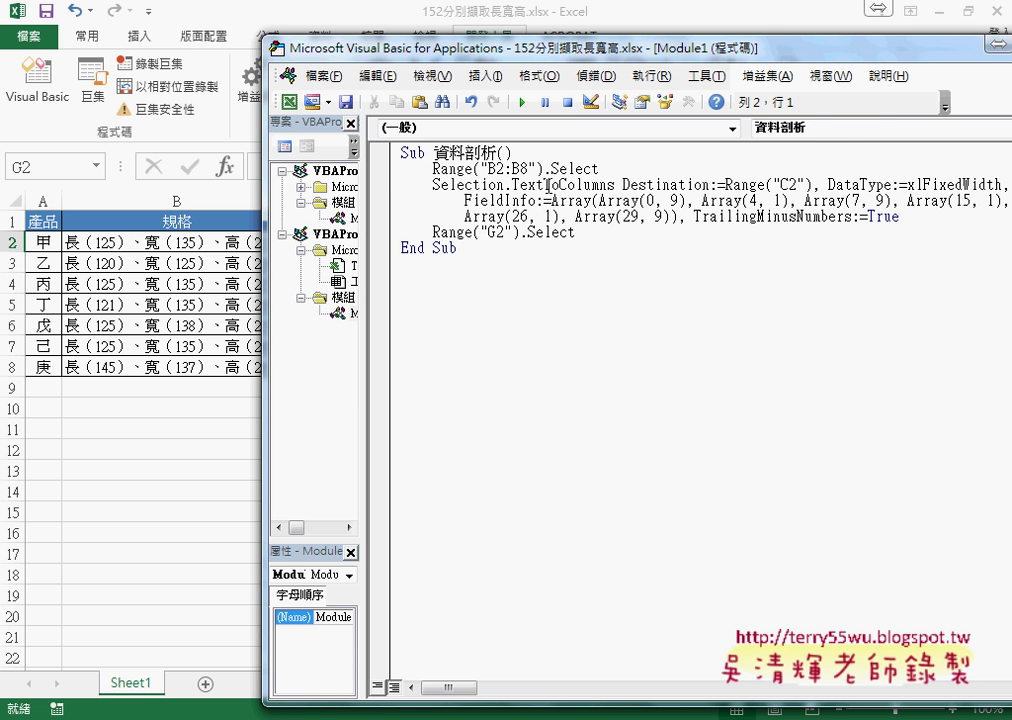
left_click(541, 150)
key("Return")
key("Tab")
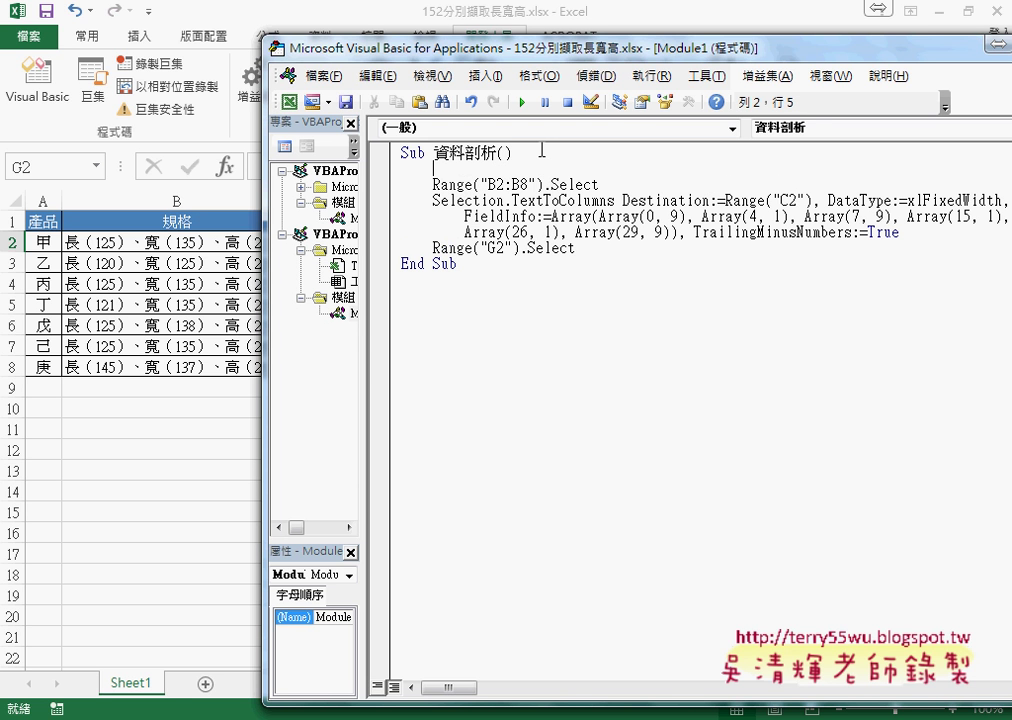
type("'")
type("1.")
key("Down")
Step: Add '2. after the Range B2:B8 line and '3. after the TextToColumns statement
key("End")
key("Return")
type("'2")
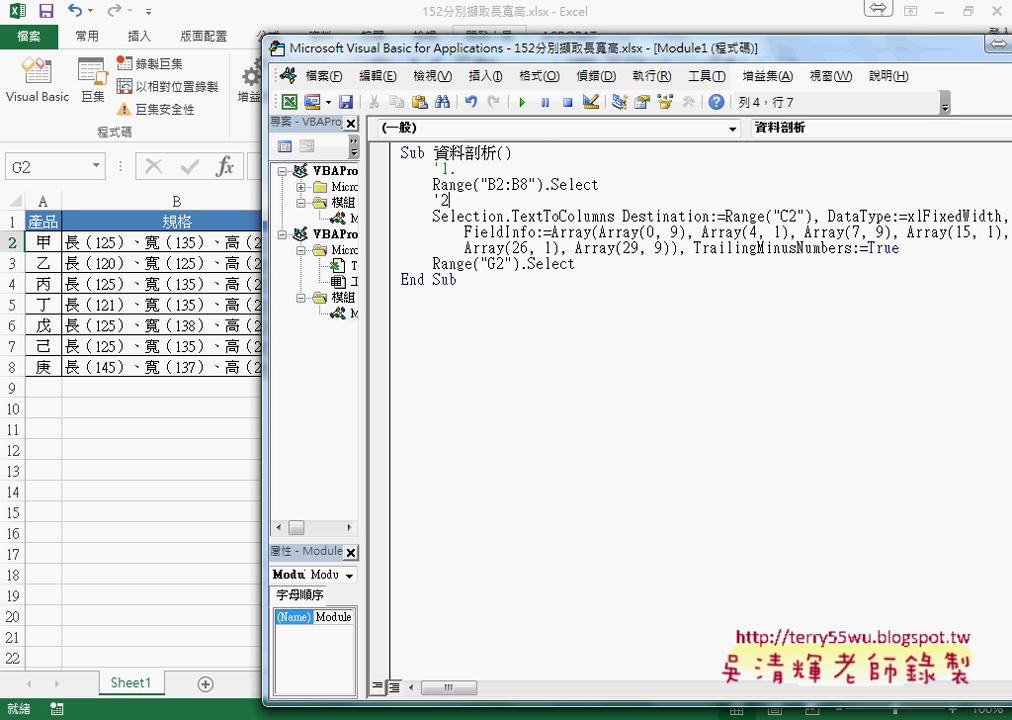
type(".")
key("Down")
key("Down")
key("Down")
key("End")
key("Return")
key("BackSpace")
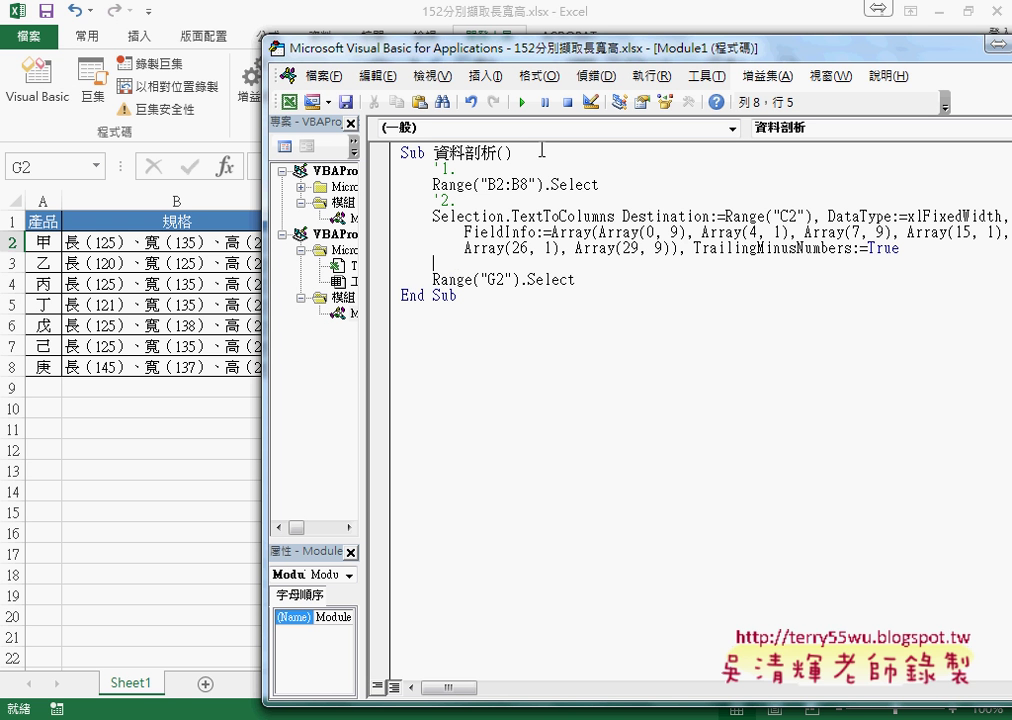
type("'3")
type(".")
left_click(552, 152)
key("Down")
key("Down")
key("Down")
Step: Back on the worksheet, clear the values in C2:E8
left_click(115, 548)
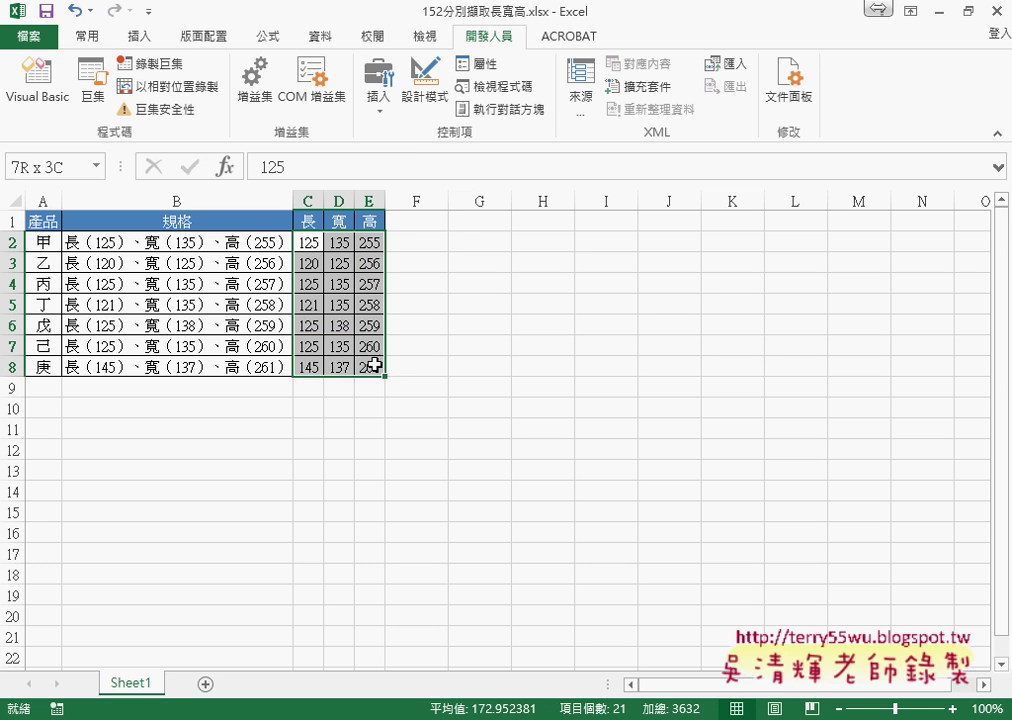
left_click_drag(361, 326, 369, 366)
key("Delete")
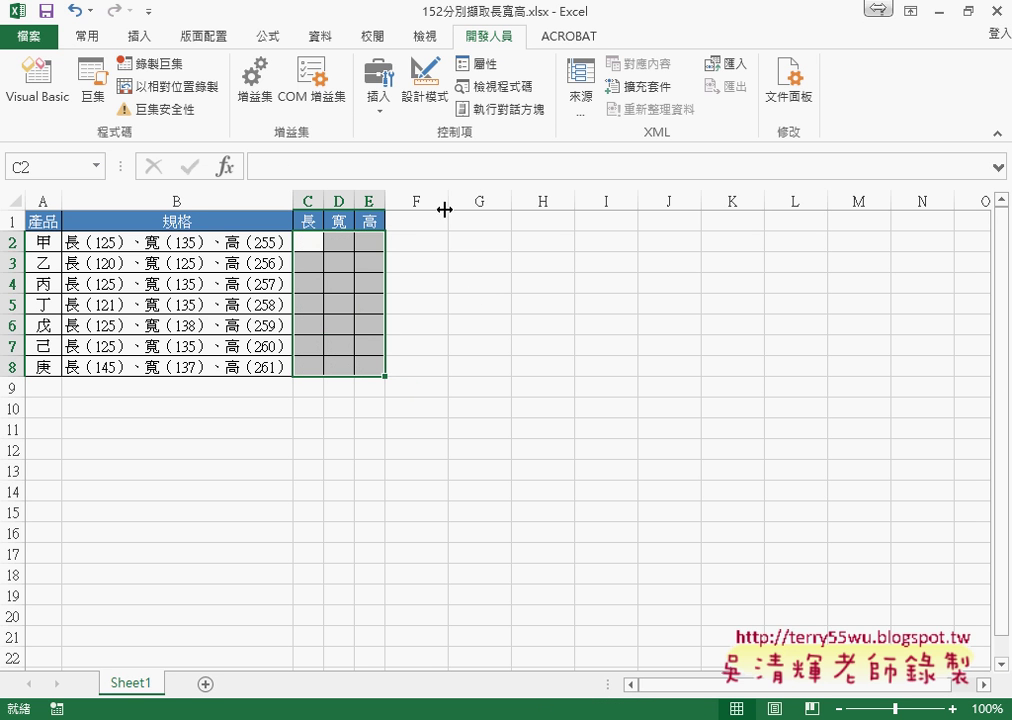
Step: Draw a form push button near G2 and assign it the 資料剖析 macro
left_click(379, 85)
left_click(368, 165)
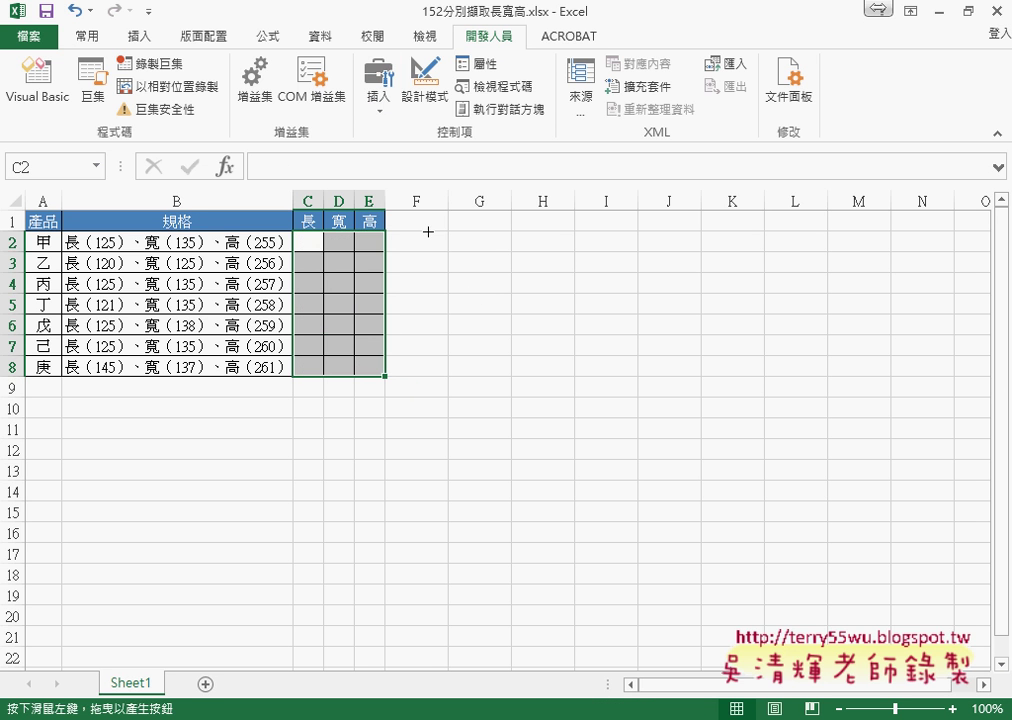
left_click_drag(426, 229, 536, 257)
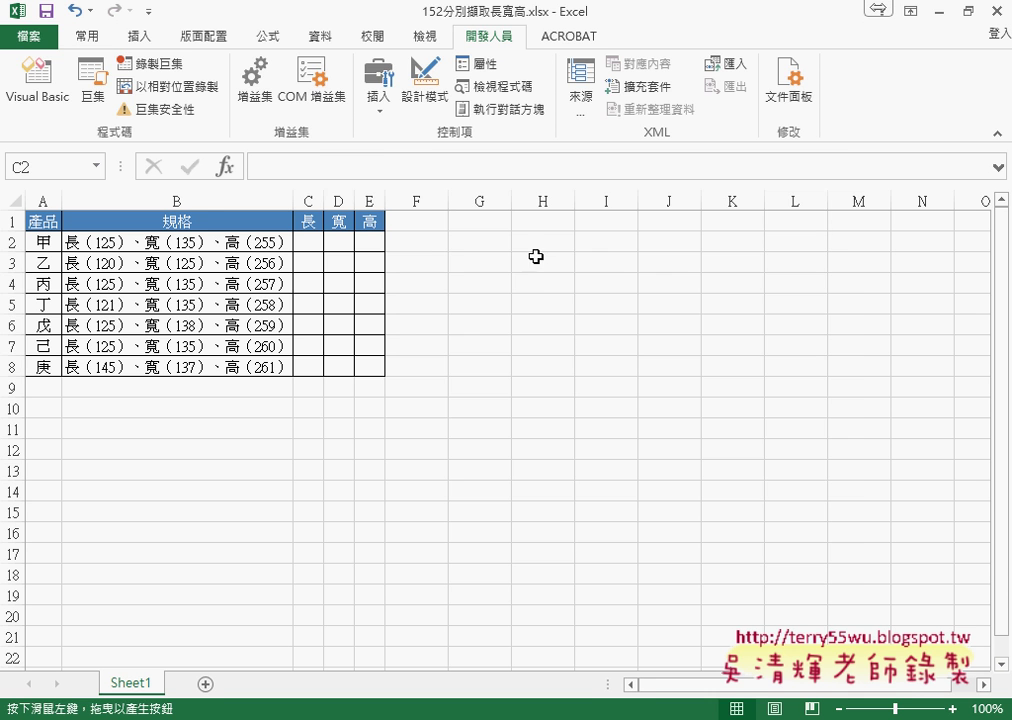
left_click(505, 273)
double_click(519, 225)
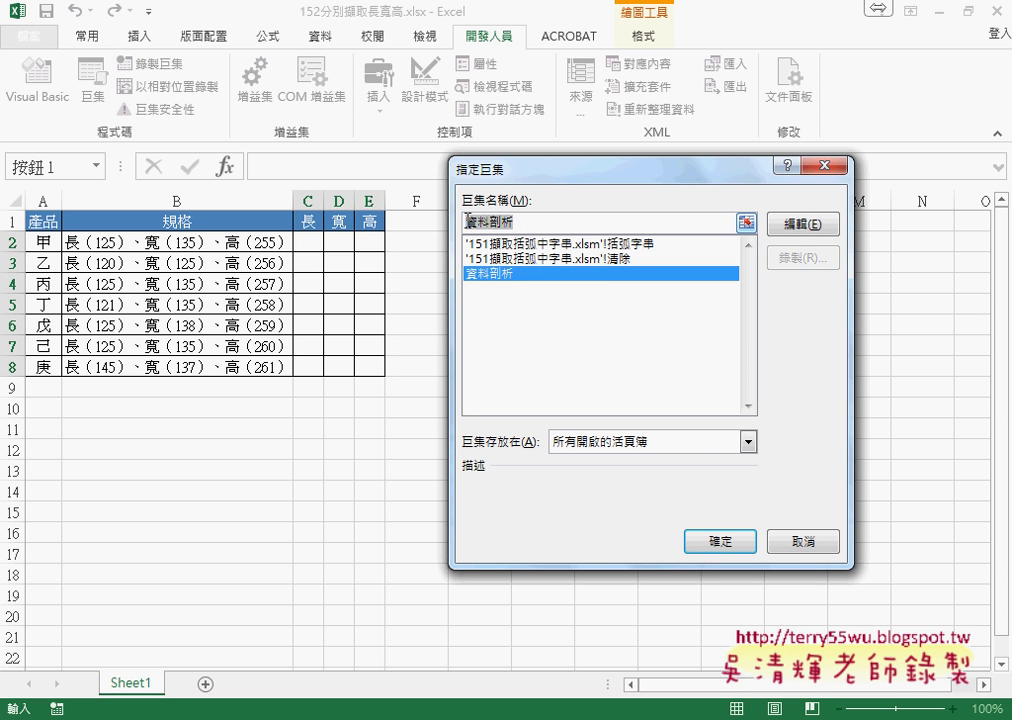
left_click(710, 545)
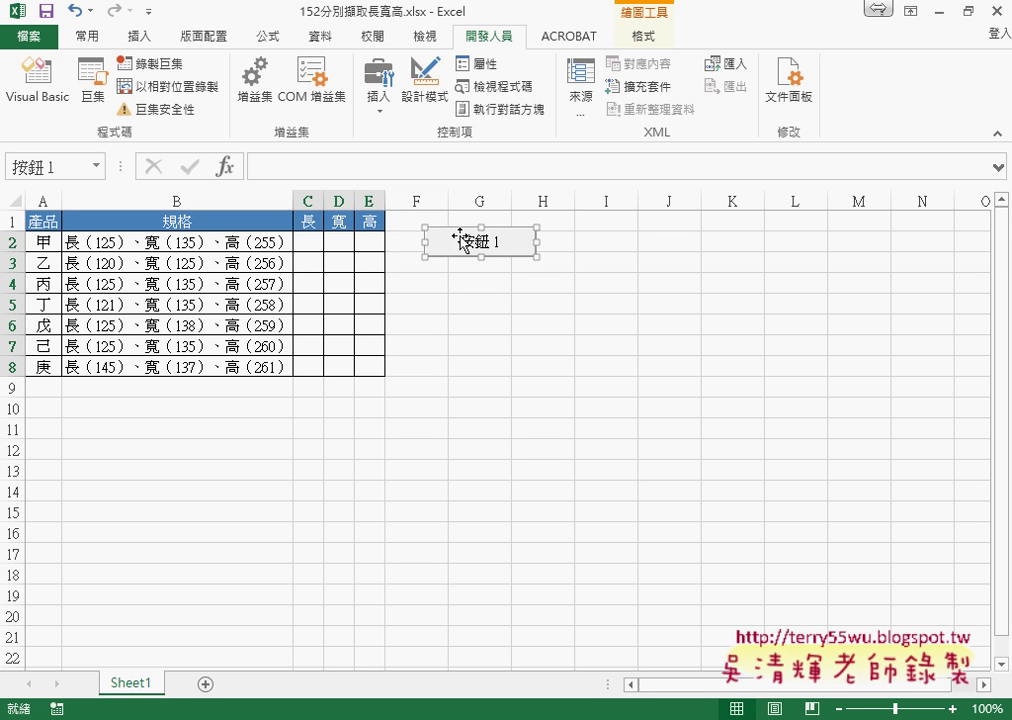
Step: Change the button's caption to 資料剖析
left_click(464, 240)
key("ctrl+a")
key("Delete")
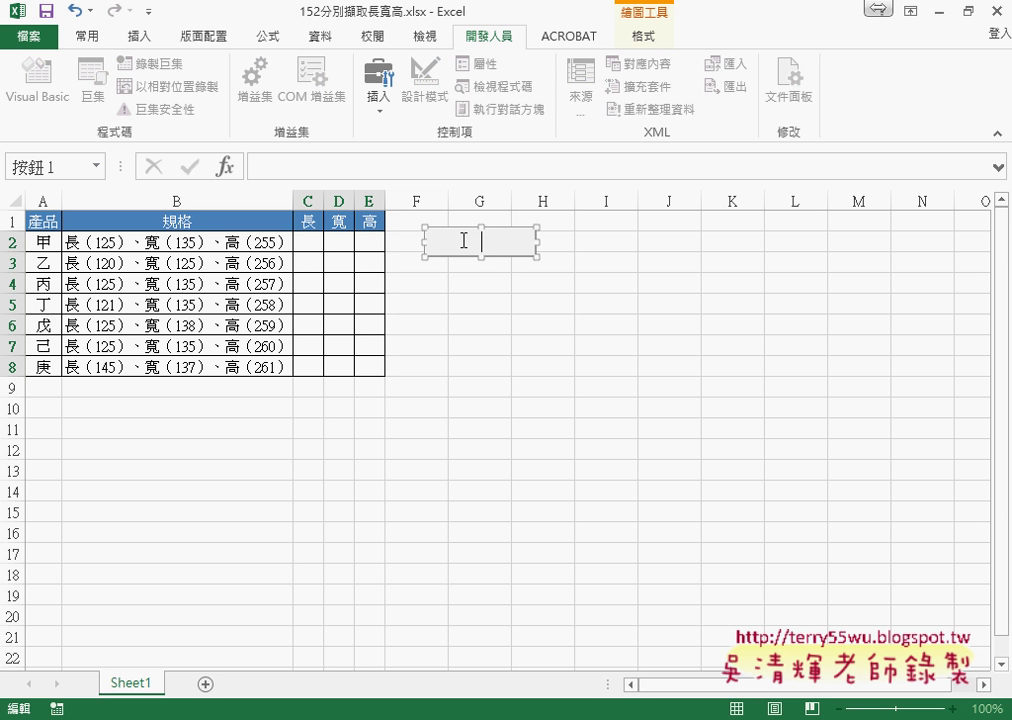
type("資料剖析")
left_click(472, 333)
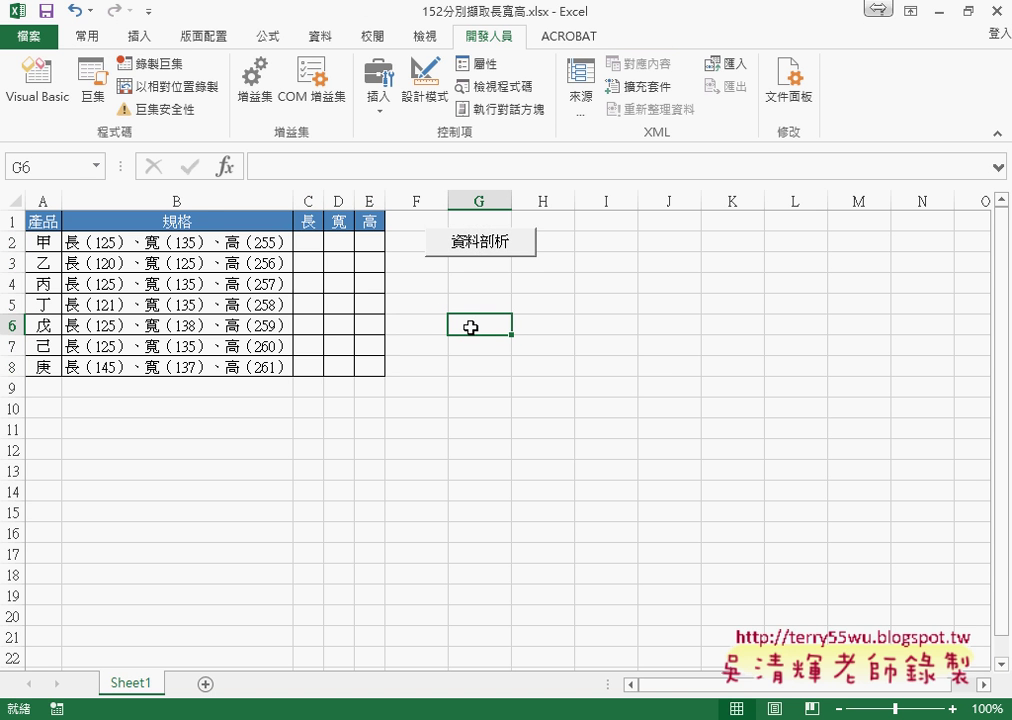
Step: Run the 資料剖析 button, confirm replacing data, then view its assigned macro's code
left_click(463, 250)
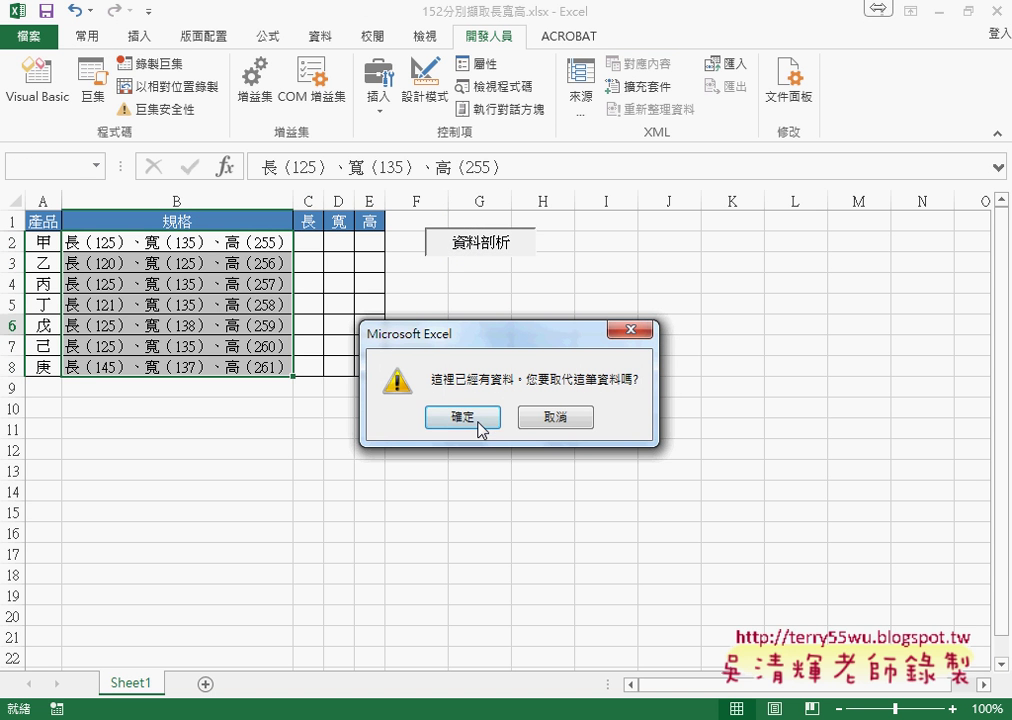
left_click(479, 419)
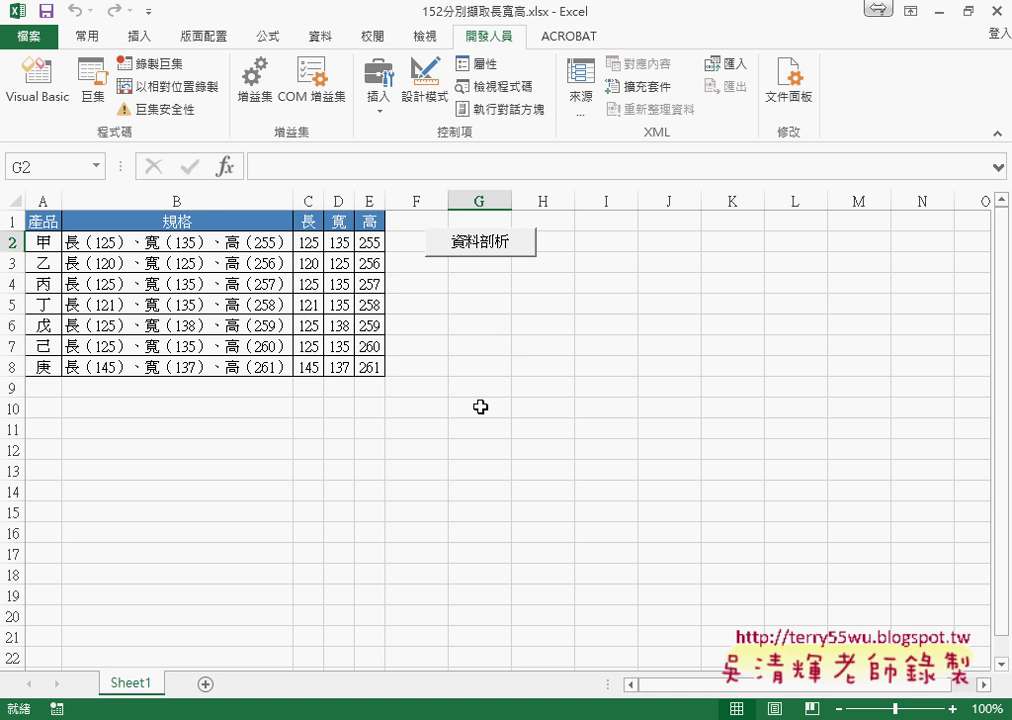
right_click(497, 248)
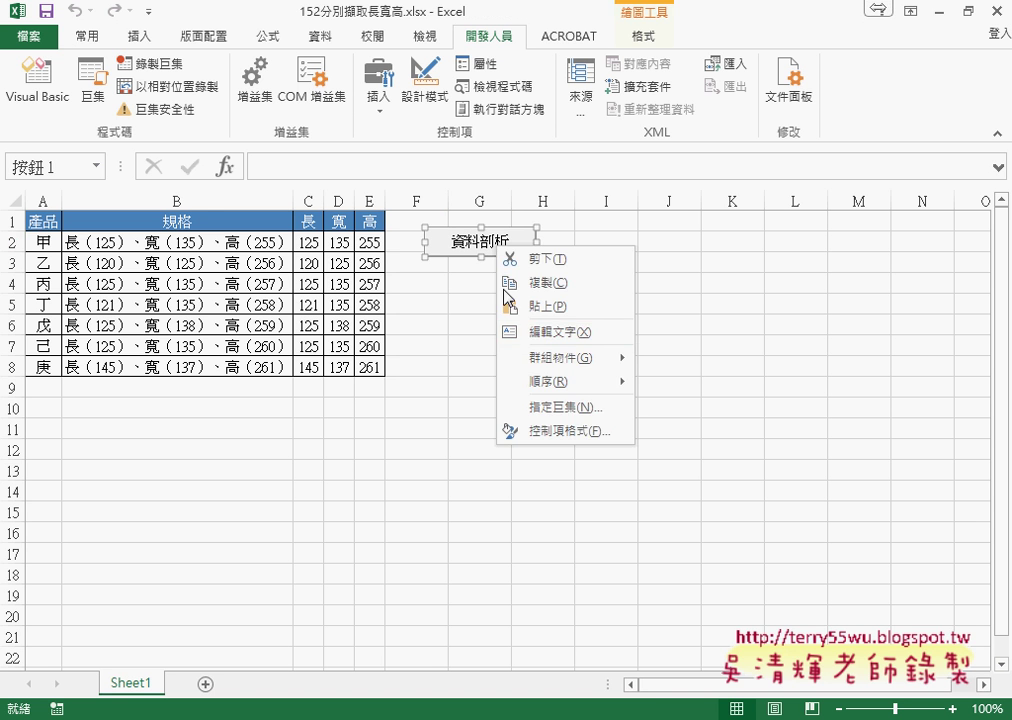
left_click(558, 420)
left_click(715, 263)
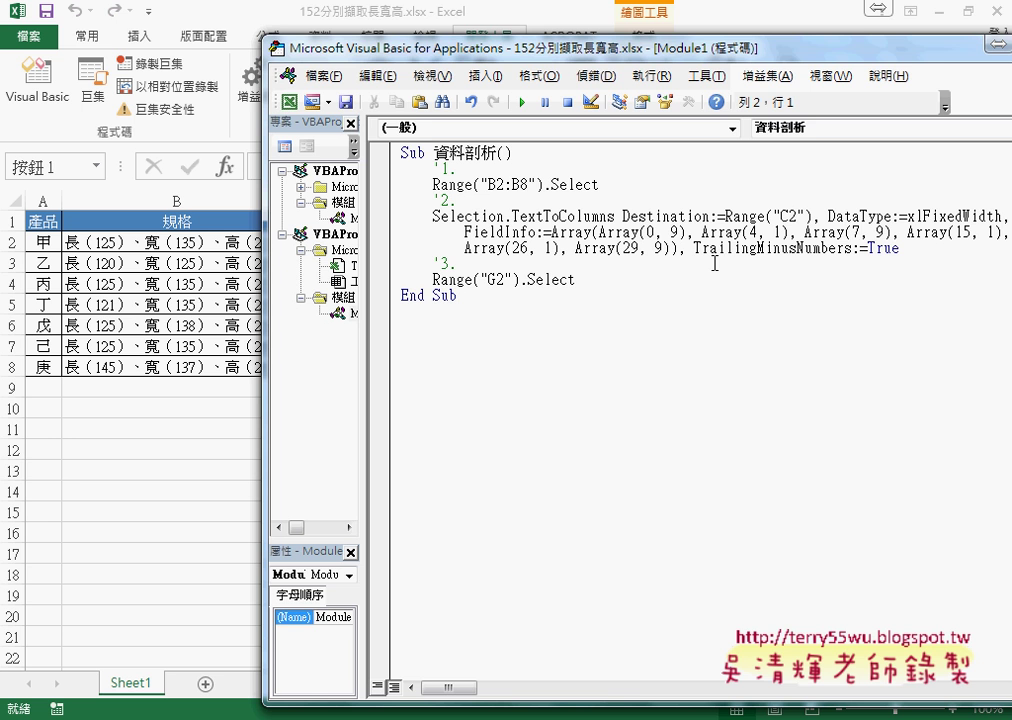
Step: Back on the sheet, run the 資料剖析 button again and confirm replacing columns C–E
left_click(158, 468)
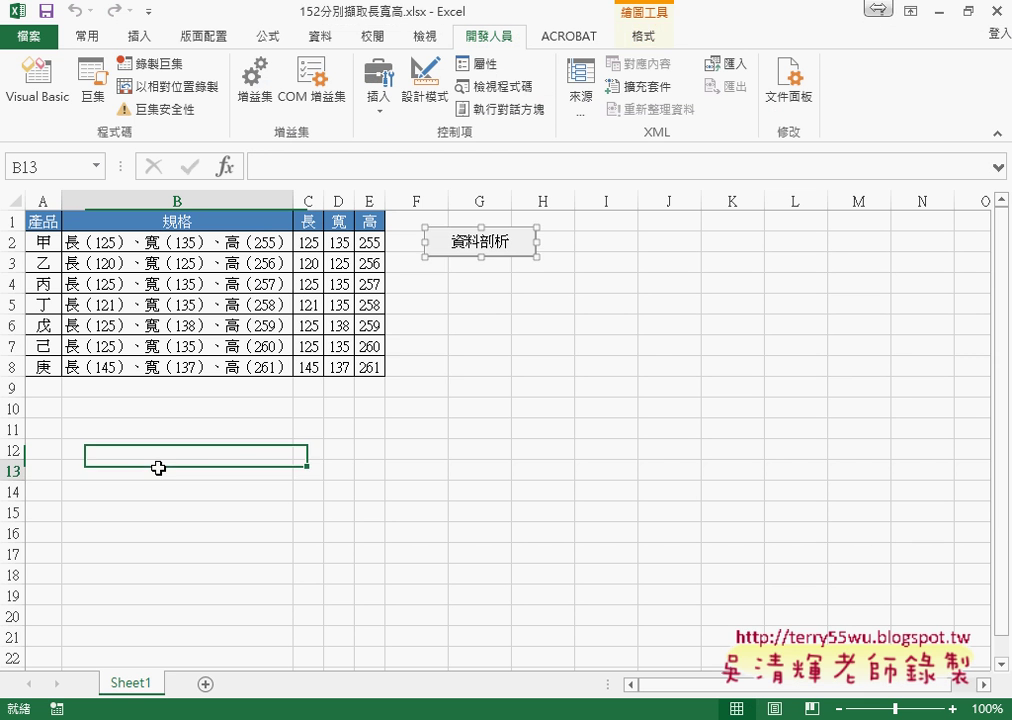
left_click(497, 243)
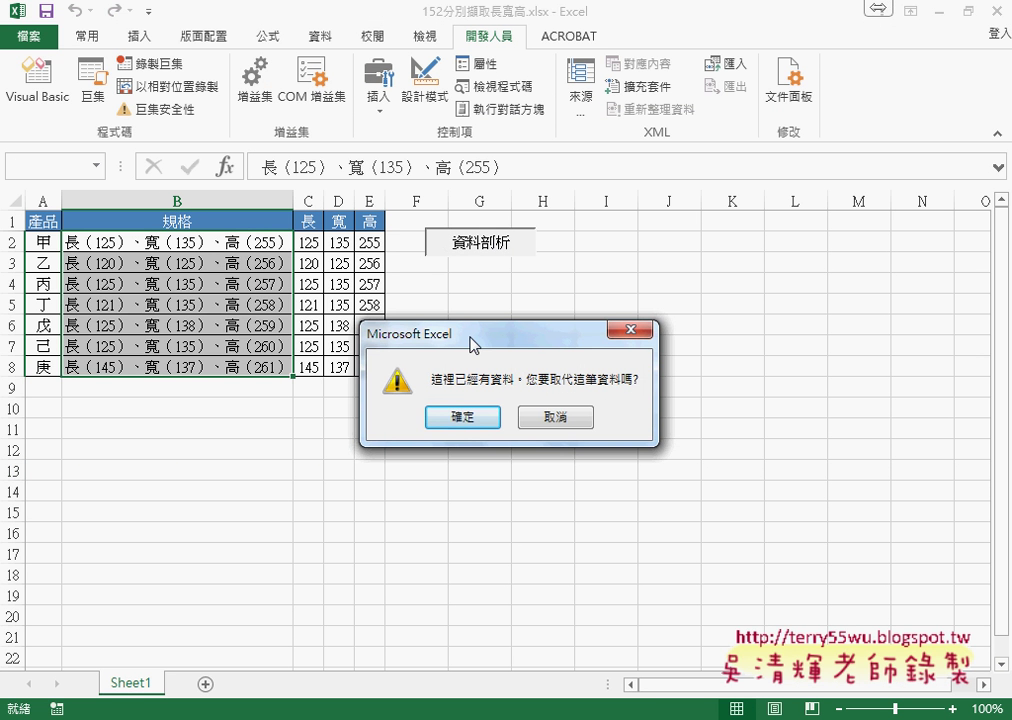
left_click(463, 416)
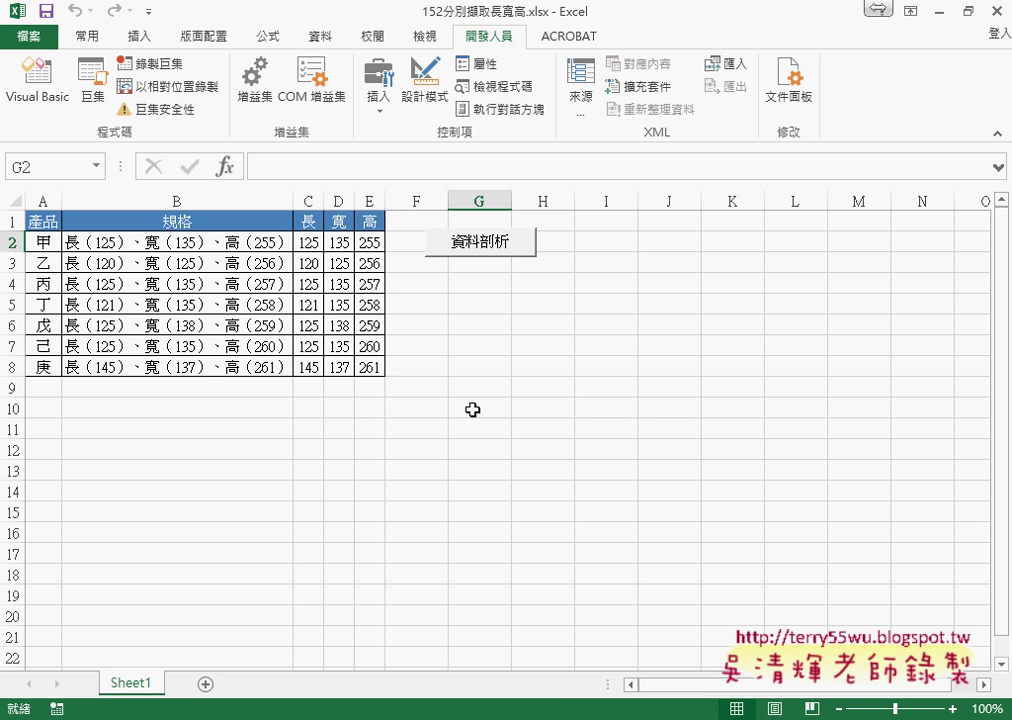
Step: Delete the split 長, 寬, 高 values from C2:E8, leaving those columns empty
left_click_drag(310, 241, 363, 366)
key("Delete")
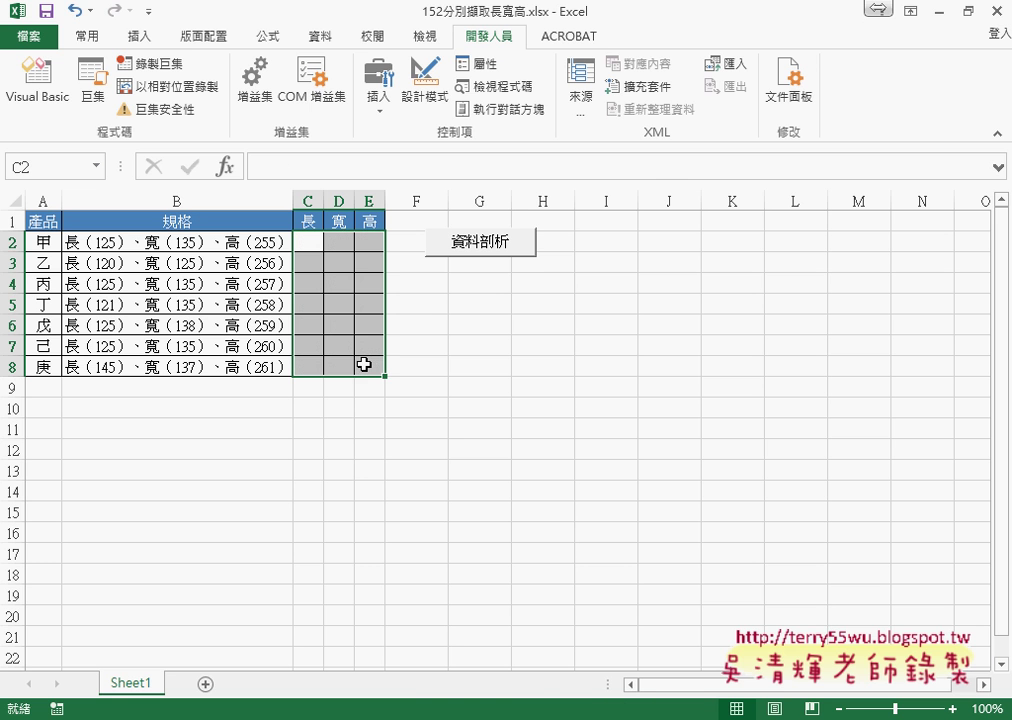